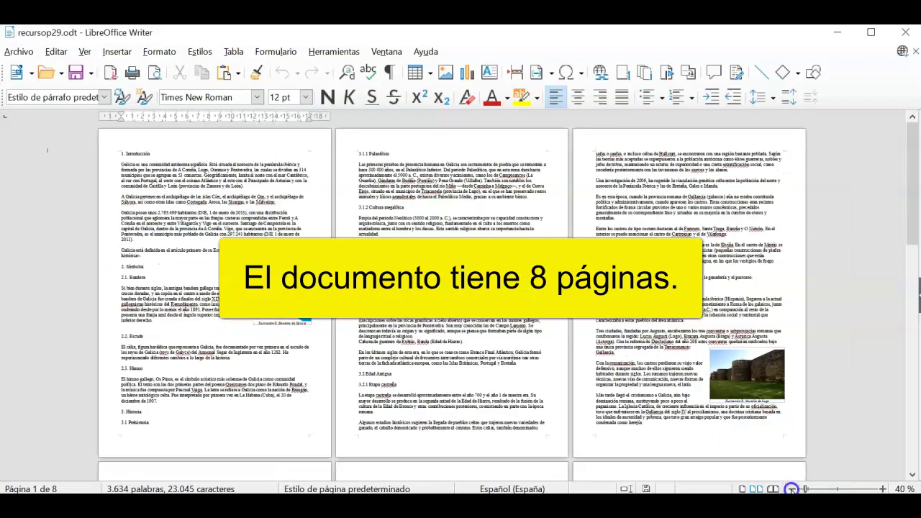
# - Zoom in on the document until a single page is comfortably readable
pyautogui.scroll(-5, 837, 348)
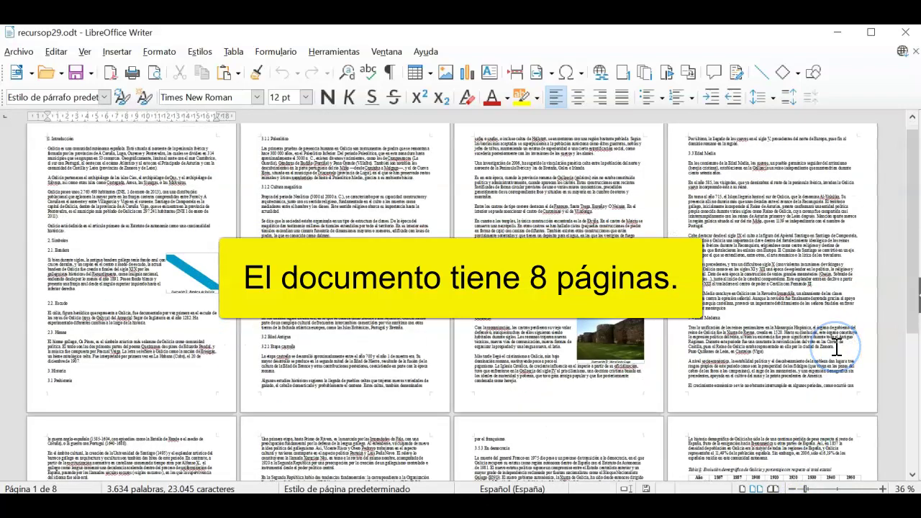
pyautogui.scroll(-1, 837, 348)
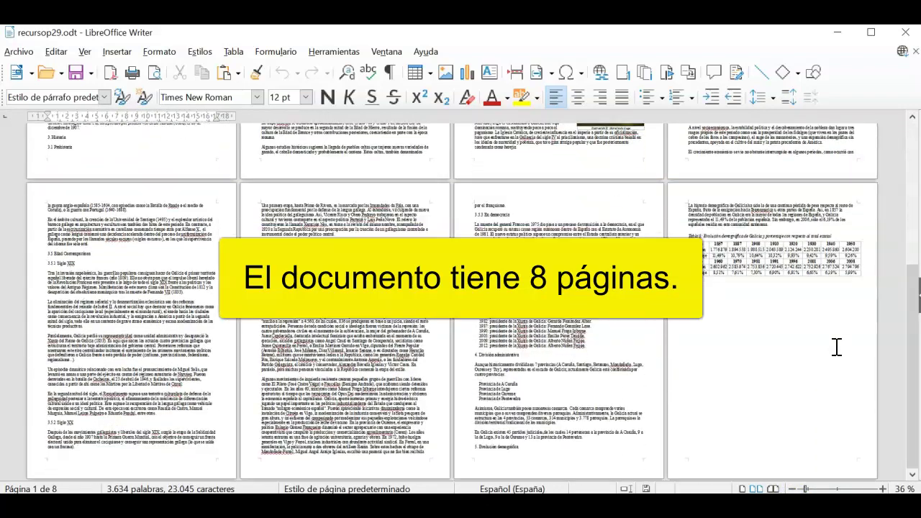
pyautogui.scroll(5, 837, 348)
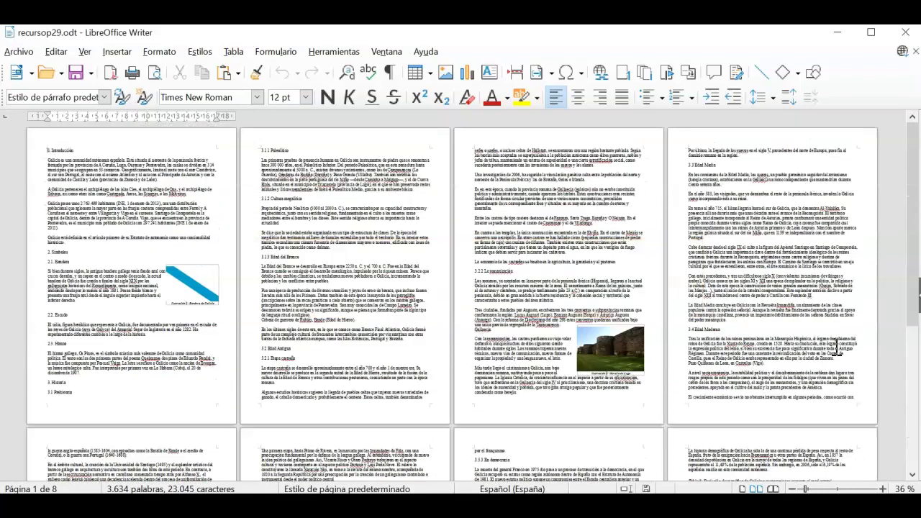
pyautogui.click(883, 488)
pyautogui.click(883, 489)
pyautogui.click(882, 489)
pyautogui.click(882, 489)
pyautogui.click(883, 488)
pyautogui.click(882, 489)
pyautogui.click(883, 489)
pyautogui.click(883, 488)
pyautogui.click(882, 488)
pyautogui.click(882, 488)
pyautogui.click(883, 488)
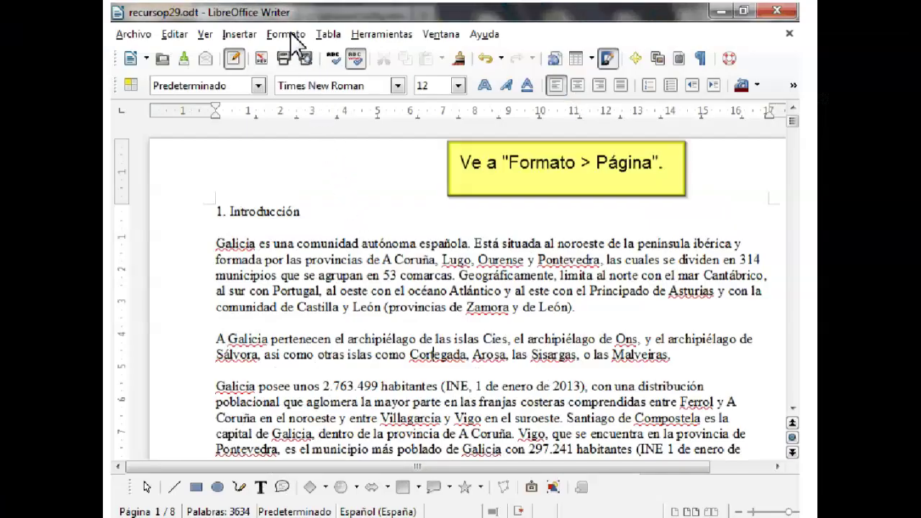
# - Turn on the page footer alongside the existing header in Formato > Página, then enter the header
pyautogui.click(285, 35)
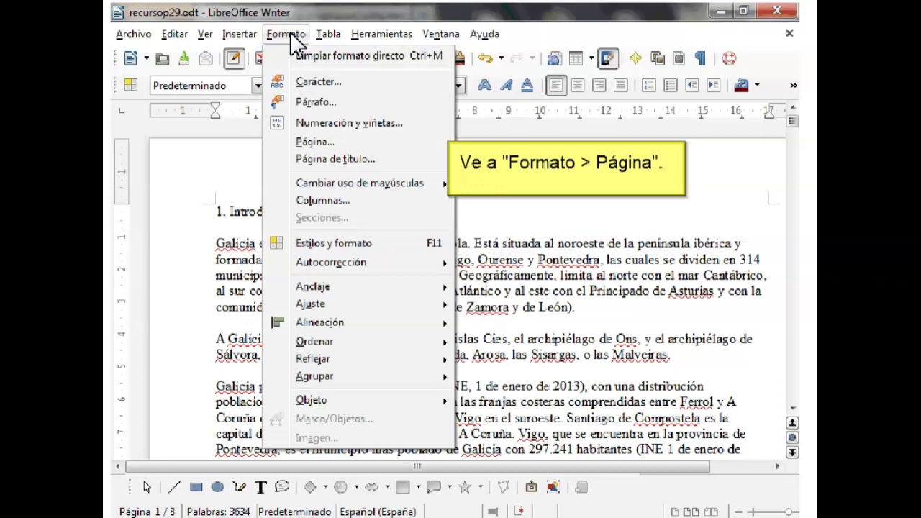
pyautogui.click(322, 142)
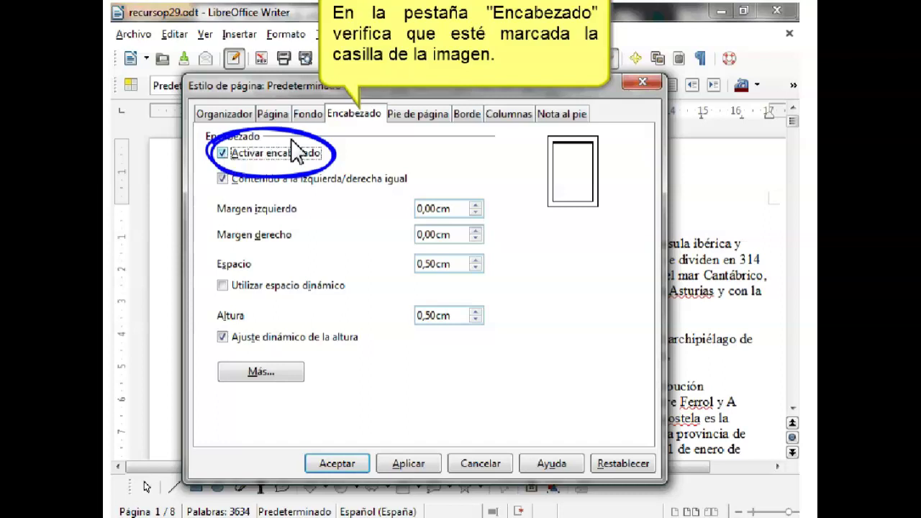
pyautogui.click(410, 115)
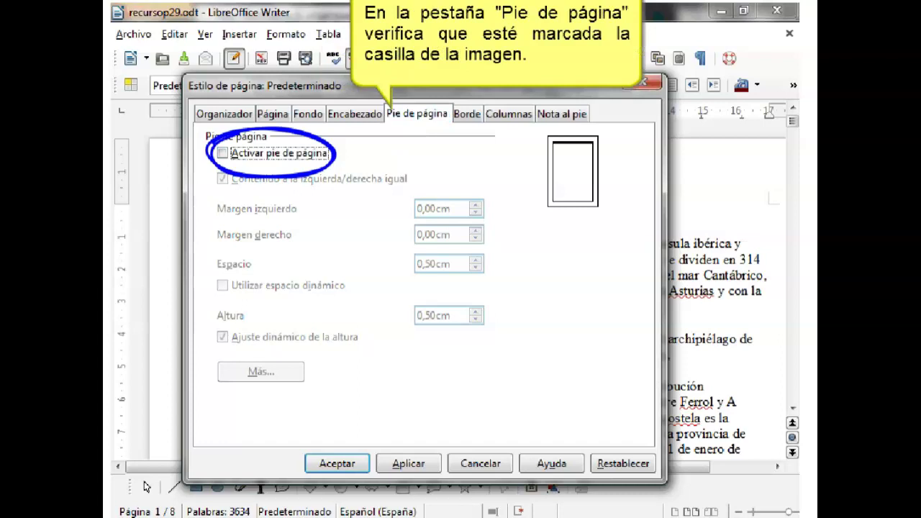
pyautogui.click(224, 154)
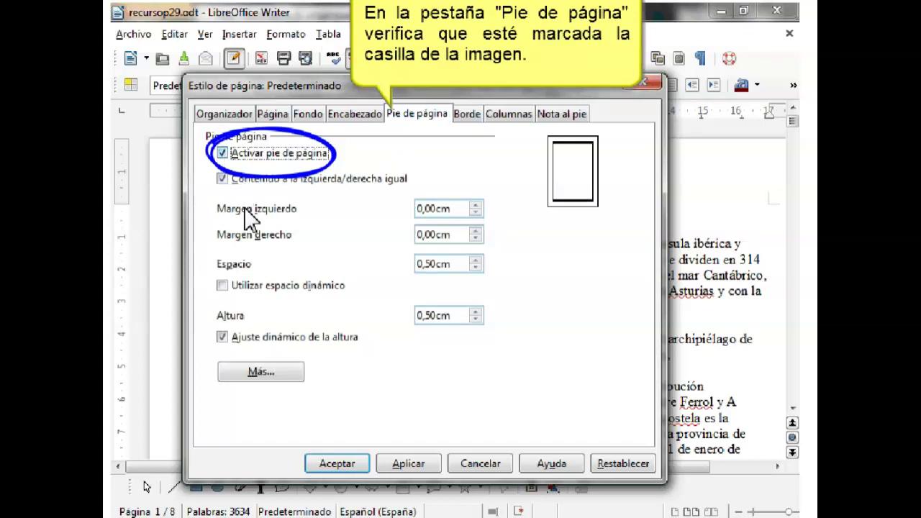
pyautogui.click(337, 463)
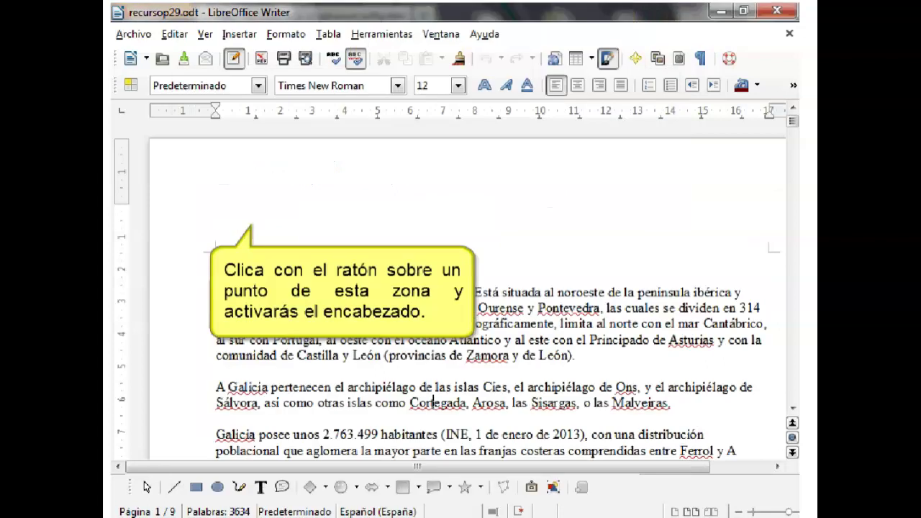
pyautogui.click(271, 223)
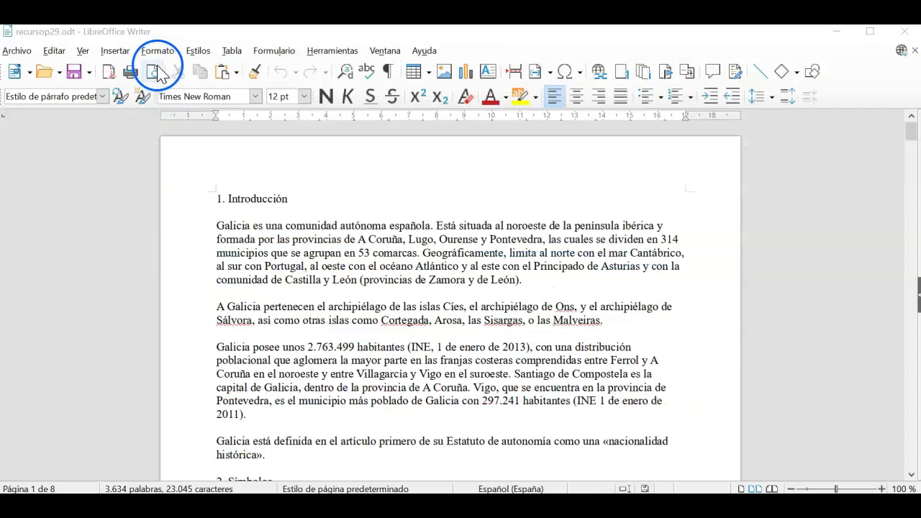
# - Open the page style settings and tick Activar cabecera on the Cabecera tab
pyautogui.click(157, 52)
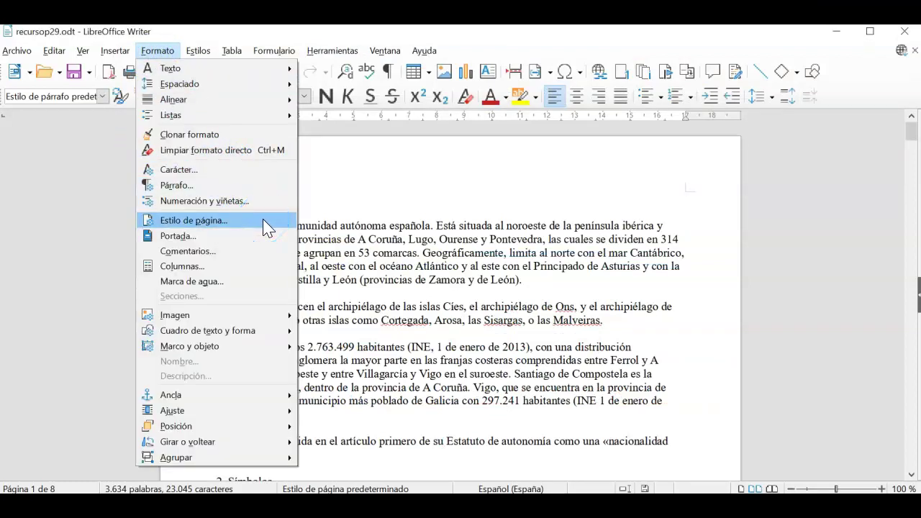
pyautogui.click(263, 221)
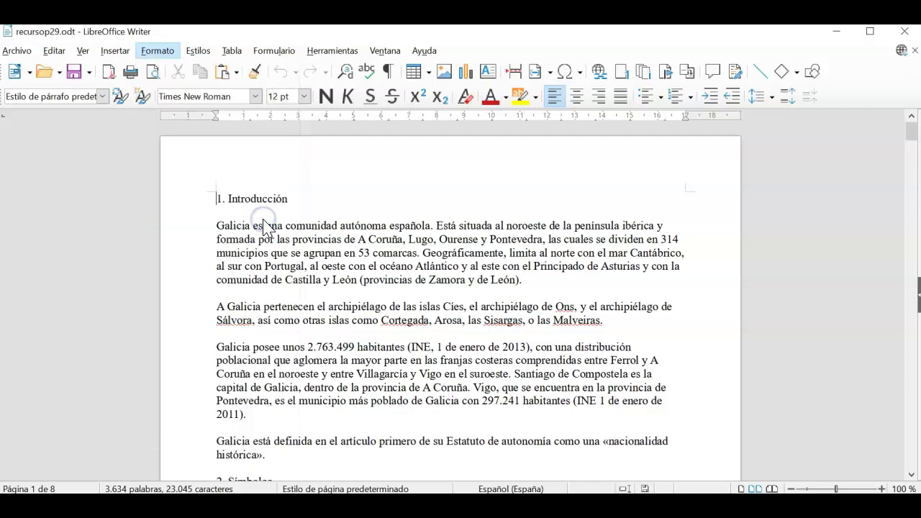
pyautogui.click(284, 199)
pyautogui.moveTo(403, 87); pyautogui.dragTo(439, 130)
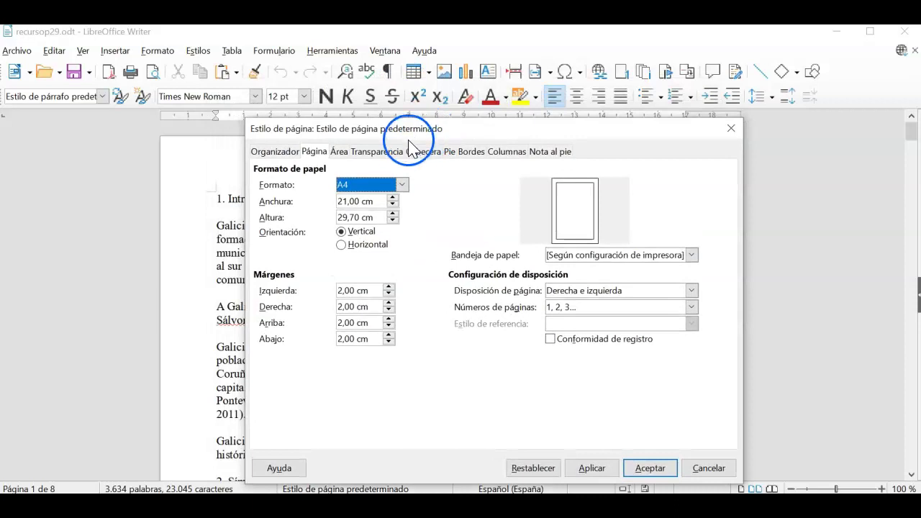
pyautogui.click(426, 160)
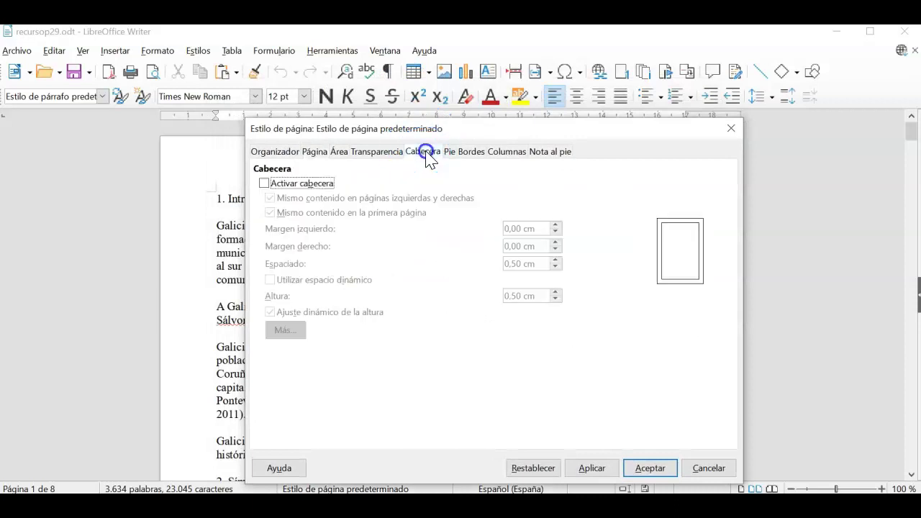
pyautogui.click(263, 184)
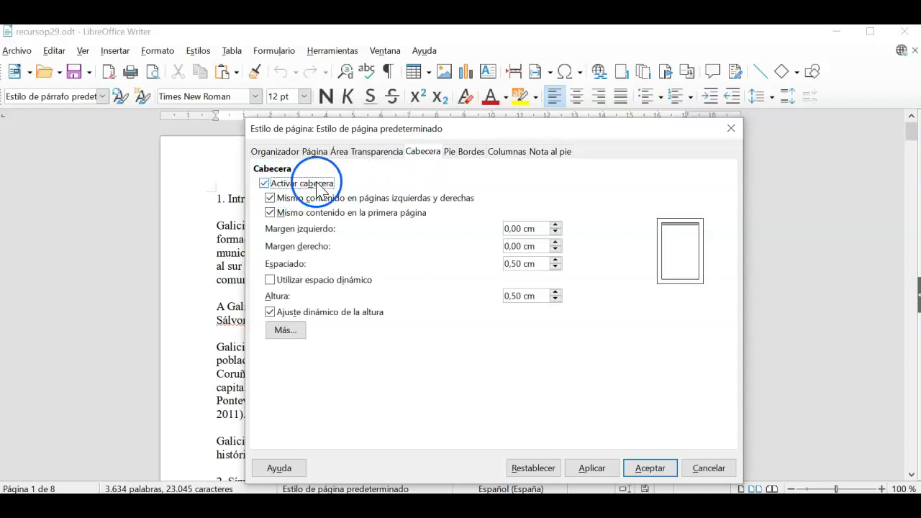
# - Tick Activar pie de página, apply and accept, then place the cursor in the header
pyautogui.click(451, 153)
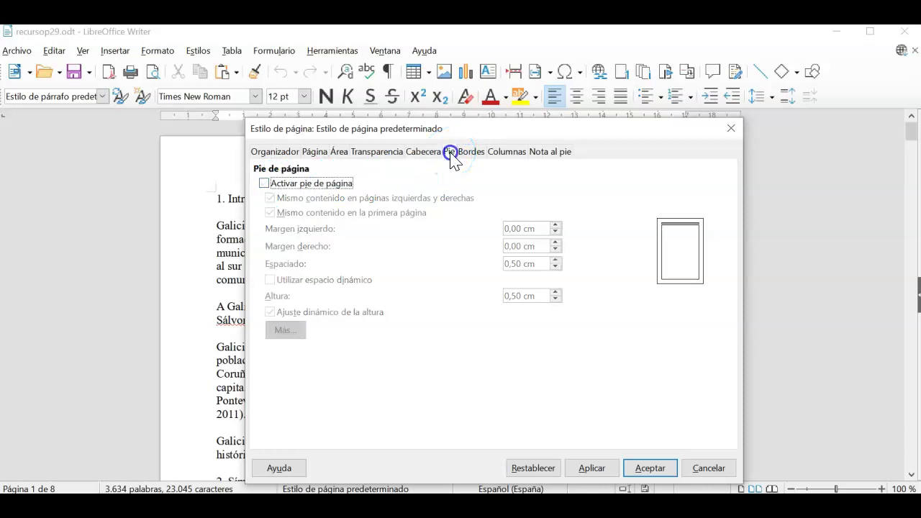
pyautogui.click(264, 184)
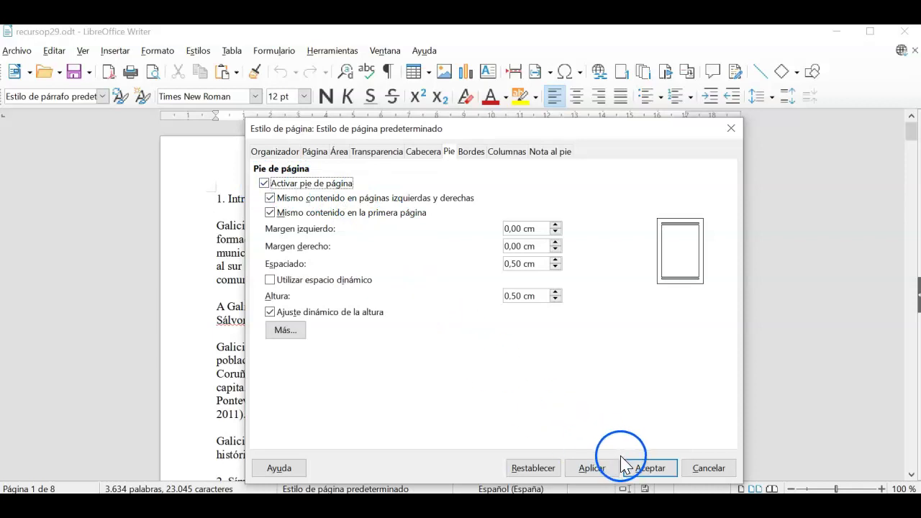
pyautogui.click(592, 468)
pyautogui.click(650, 468)
pyautogui.click(644, 441)
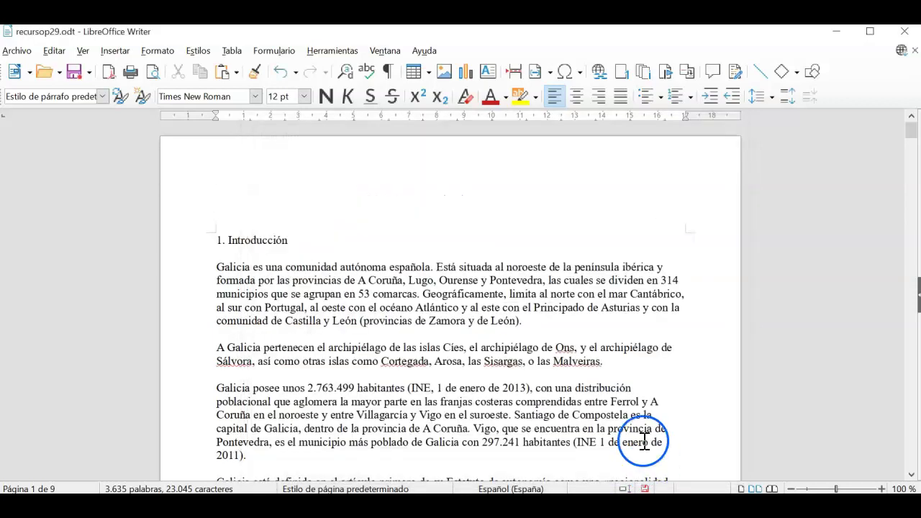
pyautogui.click(355, 195)
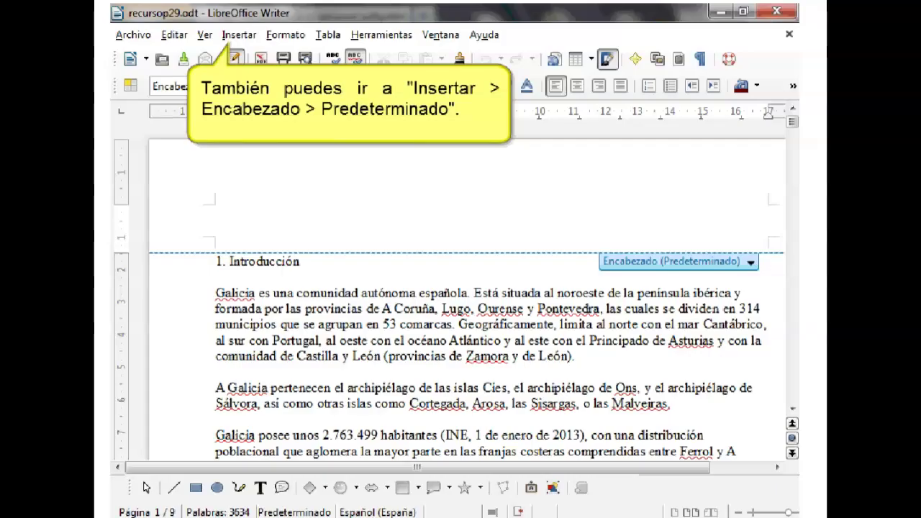
# - Look through the Insertar menu's header commands, then click back into the body text
pyautogui.click(250, 35)
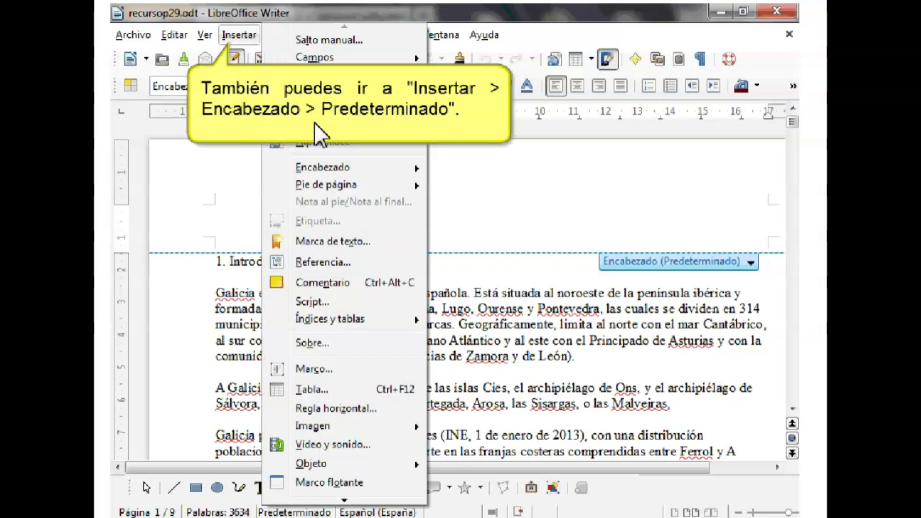
pyautogui.moveTo(343, 165)
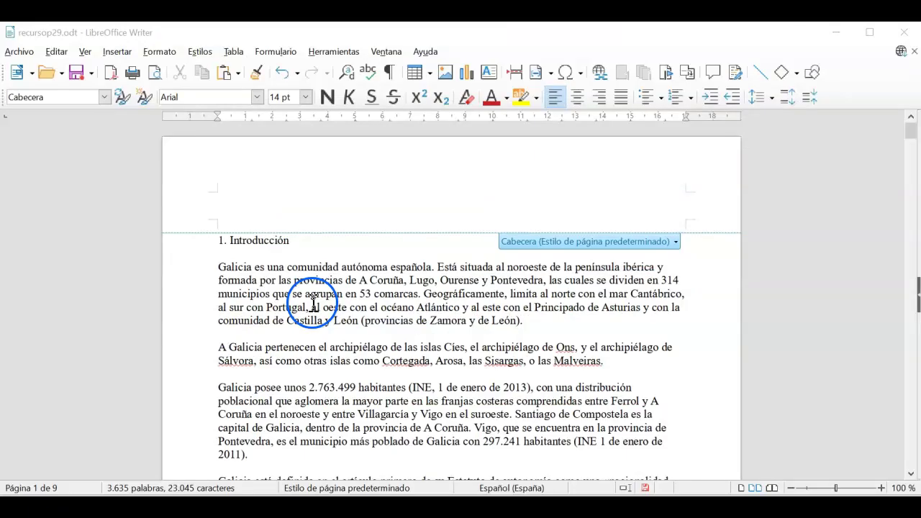
pyautogui.click(332, 271)
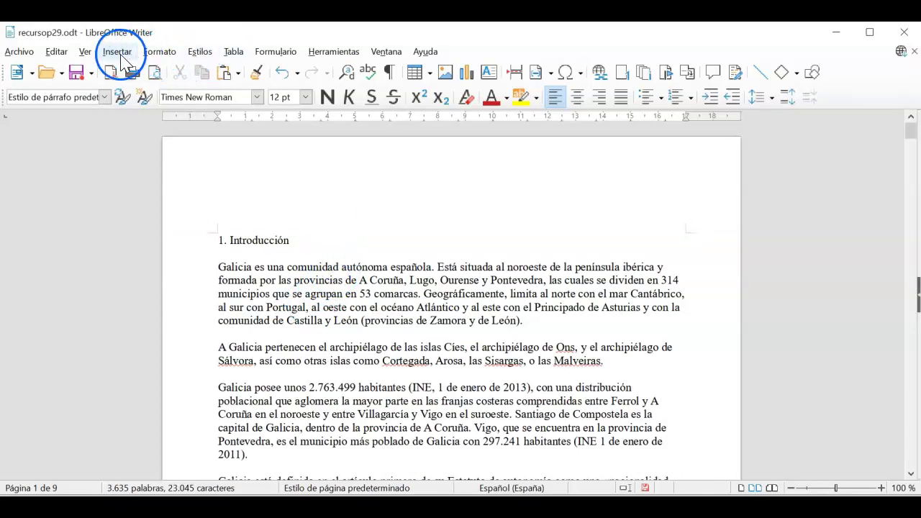
# - Switch the default page style's header and footer off again via the Insertar menu
pyautogui.click(117, 52)
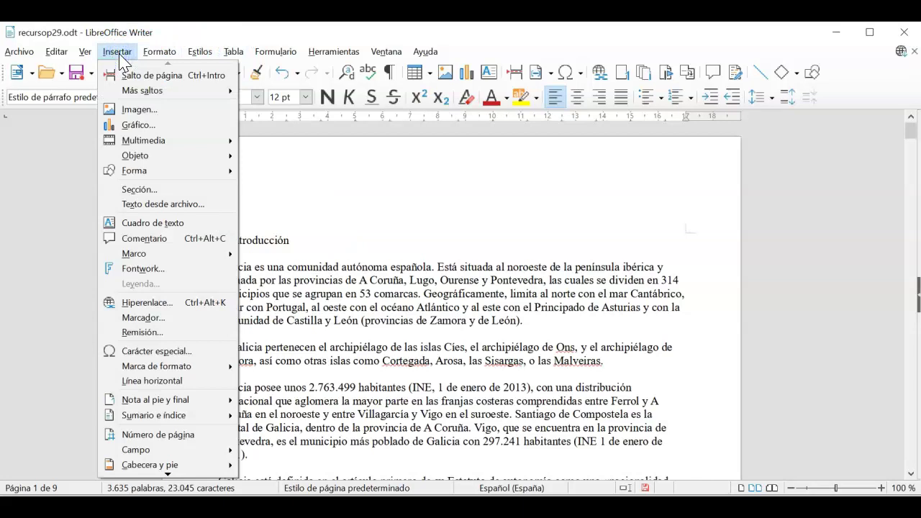
pyautogui.moveTo(175, 466)
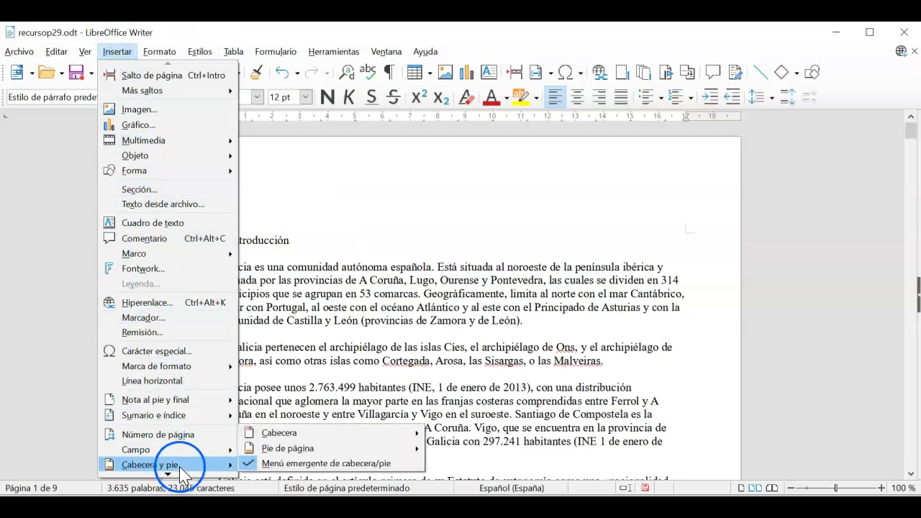
pyautogui.click(271, 434)
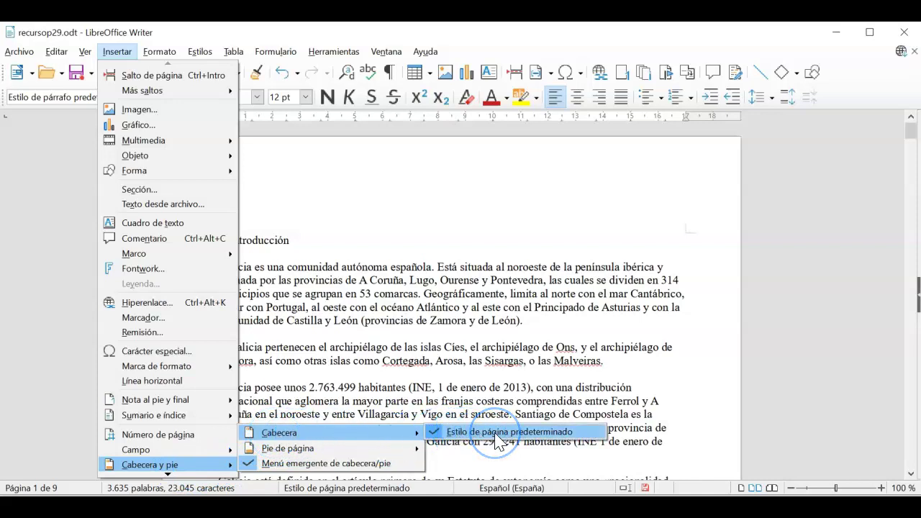
pyautogui.click(417, 453)
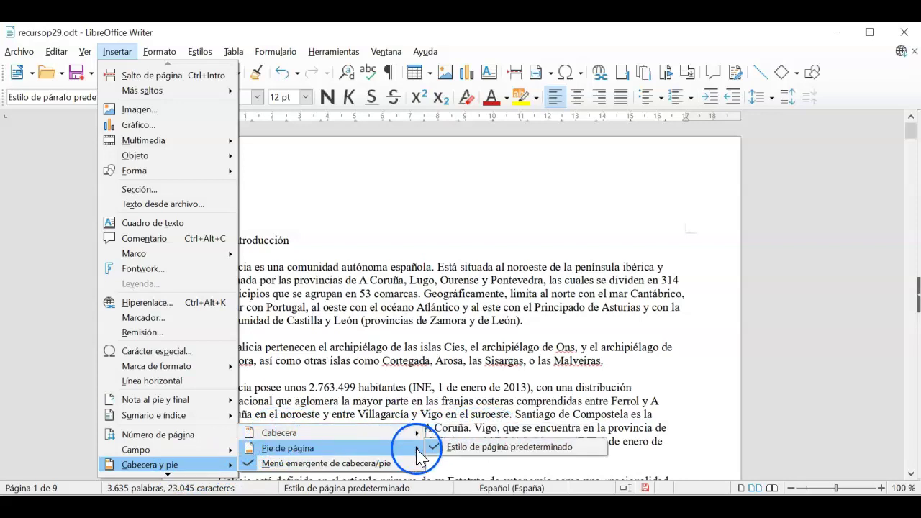
pyautogui.click(471, 449)
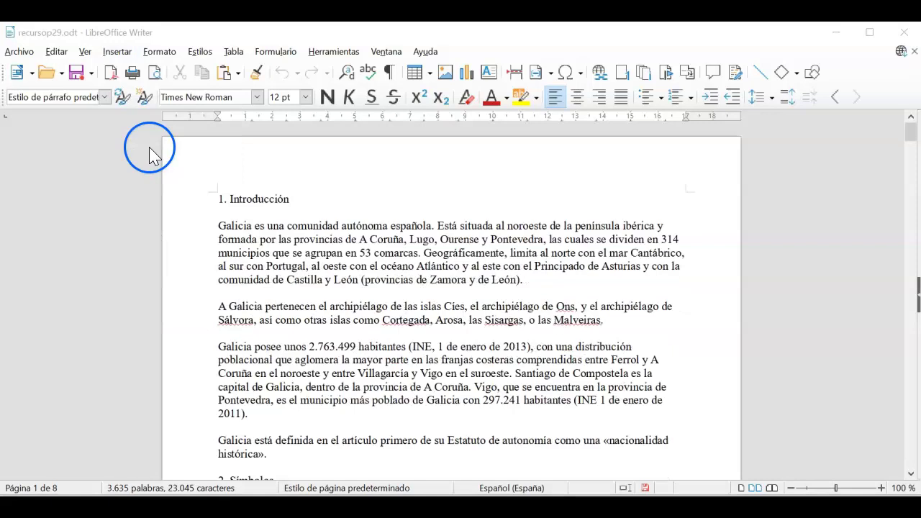
# - Re-enable Activar cabecera in the page style dialog, apply and accept, then click into the header
pyautogui.click(157, 51)
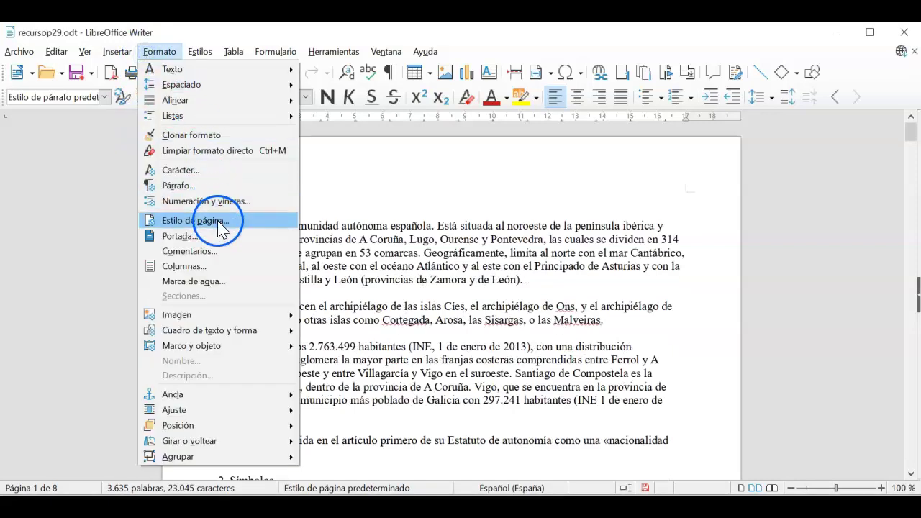
pyautogui.click(219, 223)
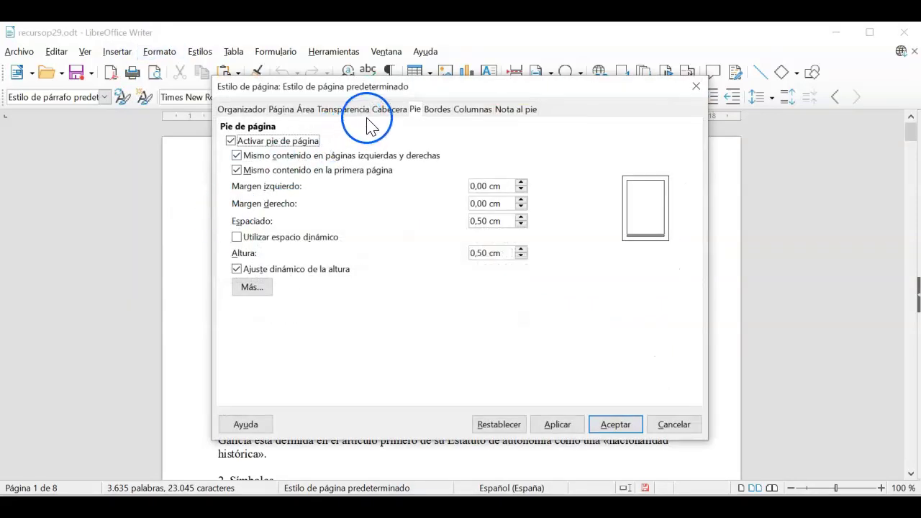
pyautogui.click(391, 110)
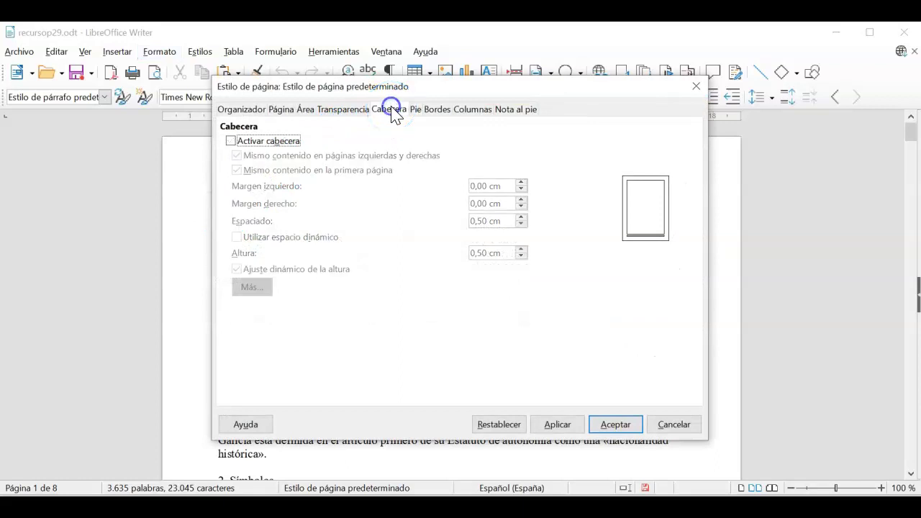
pyautogui.click(231, 141)
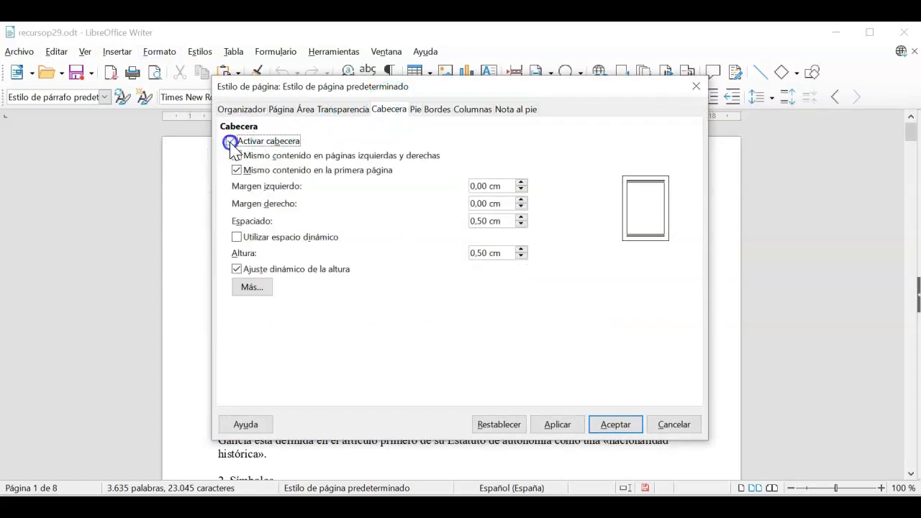
pyautogui.click(561, 426)
pyautogui.click(615, 425)
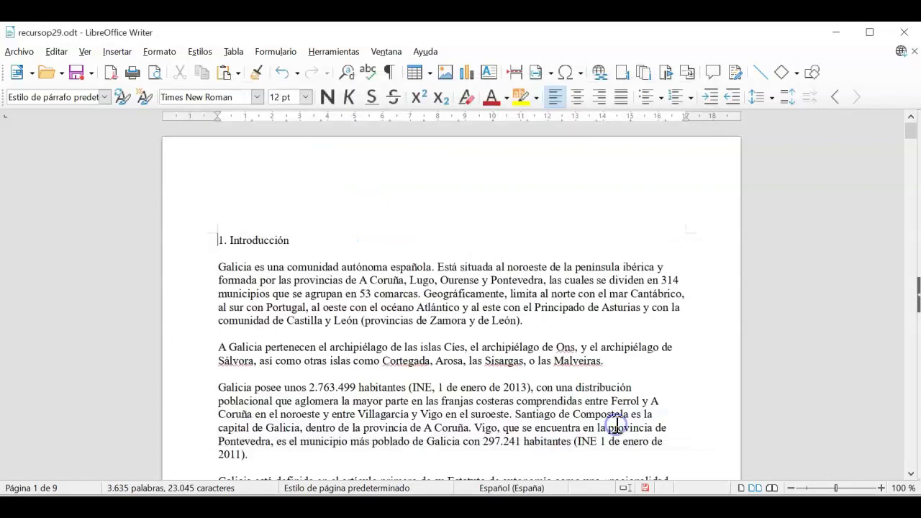
pyautogui.click(274, 192)
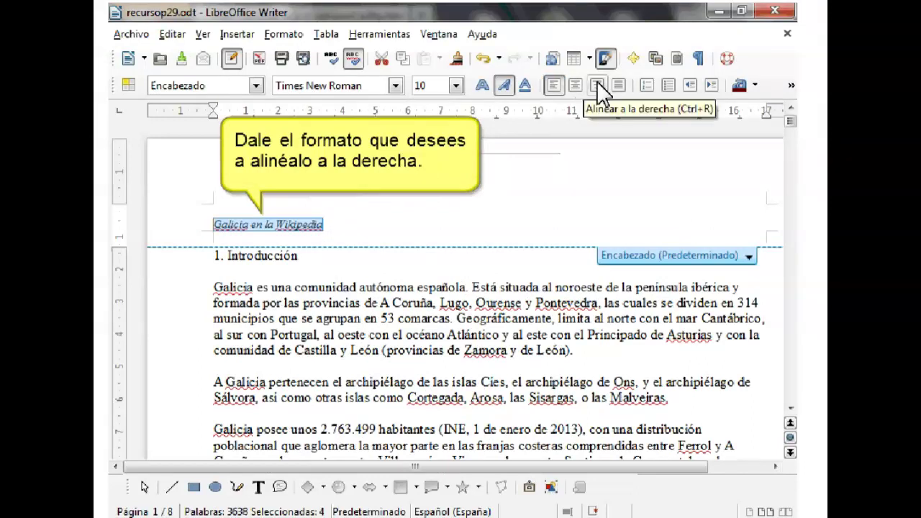
# - Right-align the header line and place the caret in it
pyautogui.click(598, 86)
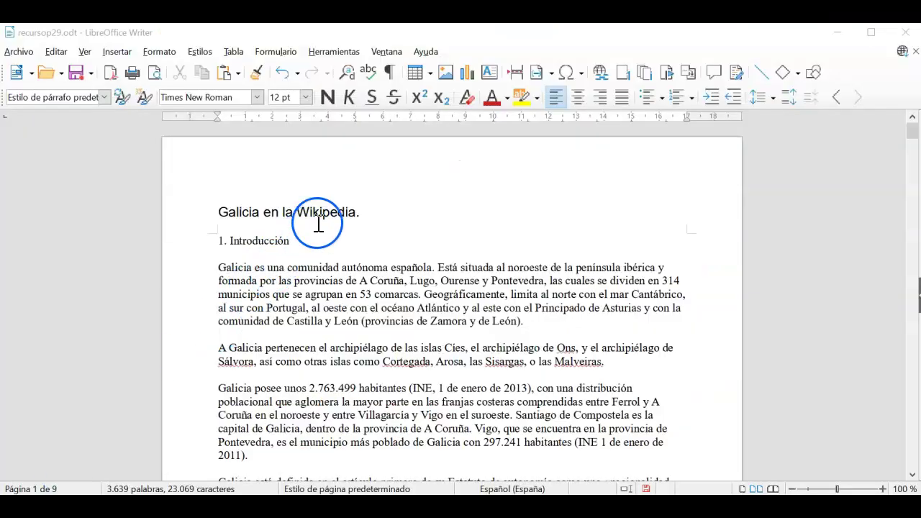
pyautogui.click(326, 212)
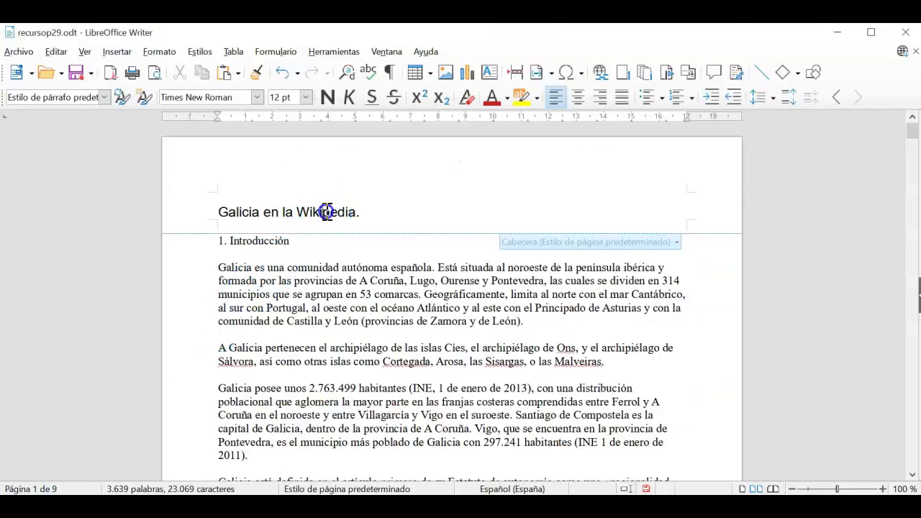
# - Make the header line 'Galicia en la Wikipedia.' italic, 12 pt, right-aligned and purple
pyautogui.moveTo(364, 209); pyautogui.dragTo(215, 211)
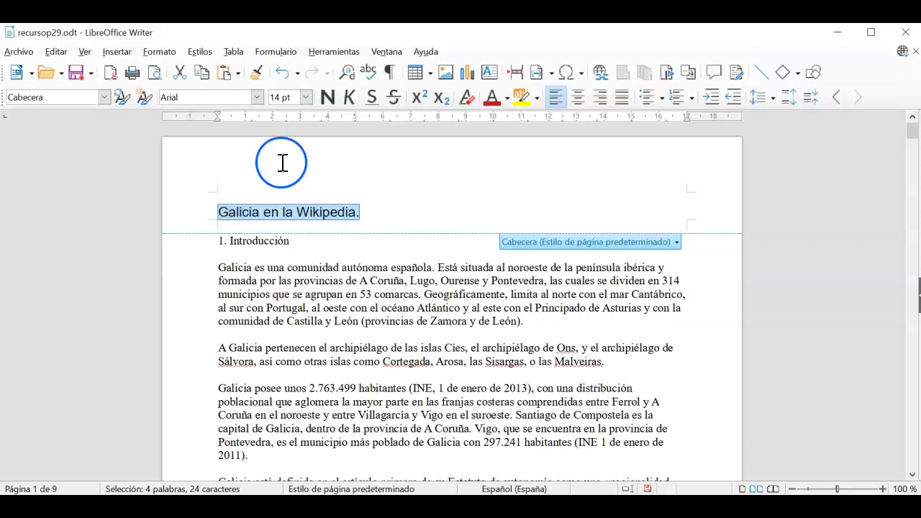
pyautogui.click(349, 97)
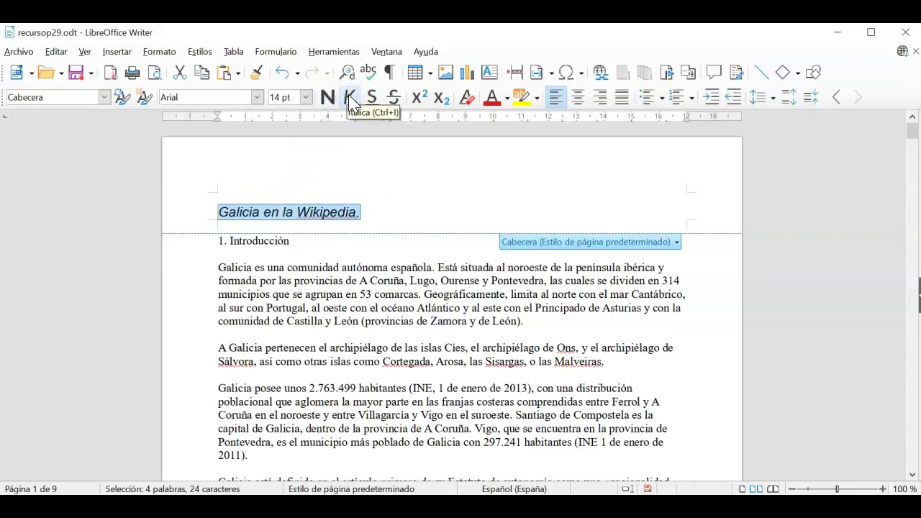
pyautogui.click(305, 97)
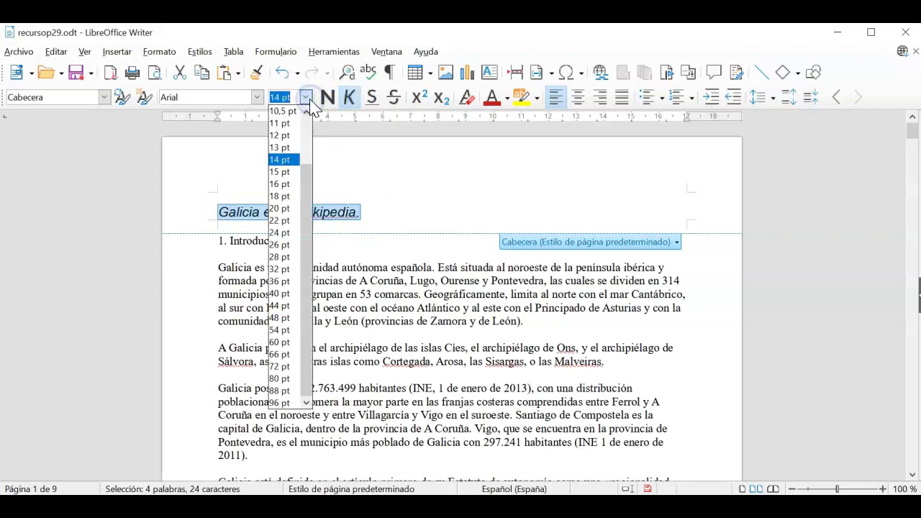
pyautogui.click(292, 136)
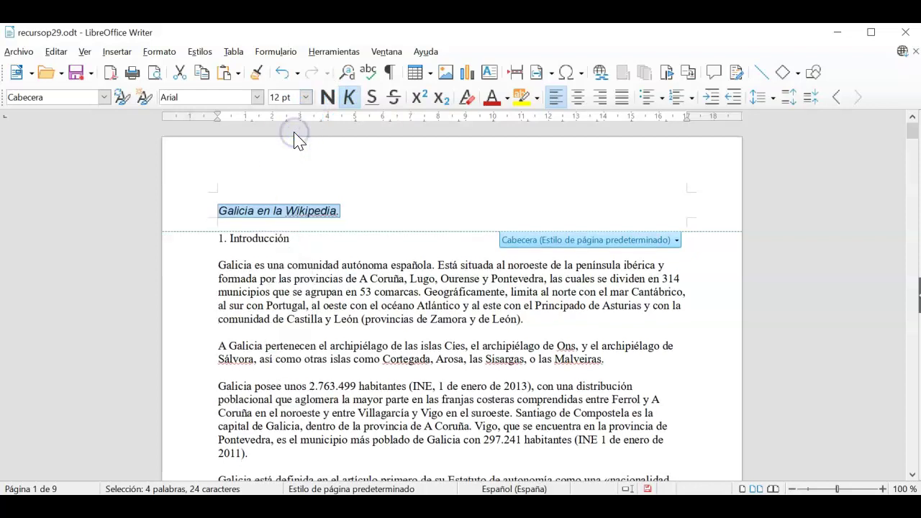
pyautogui.click(599, 97)
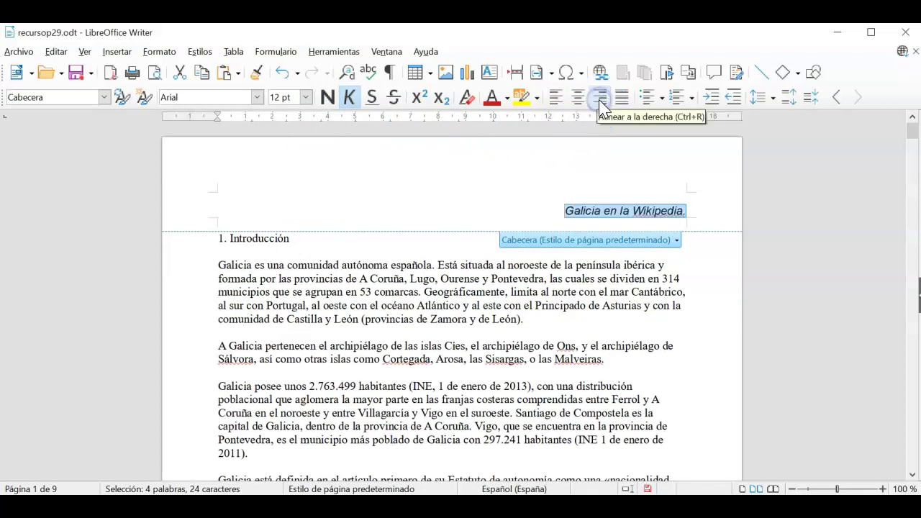
pyautogui.click(506, 98)
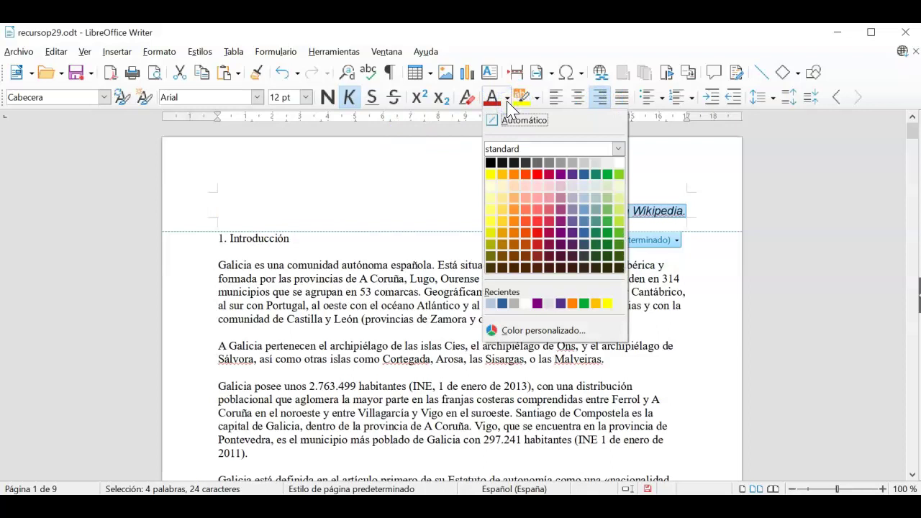
pyautogui.click(561, 176)
pyautogui.click(618, 189)
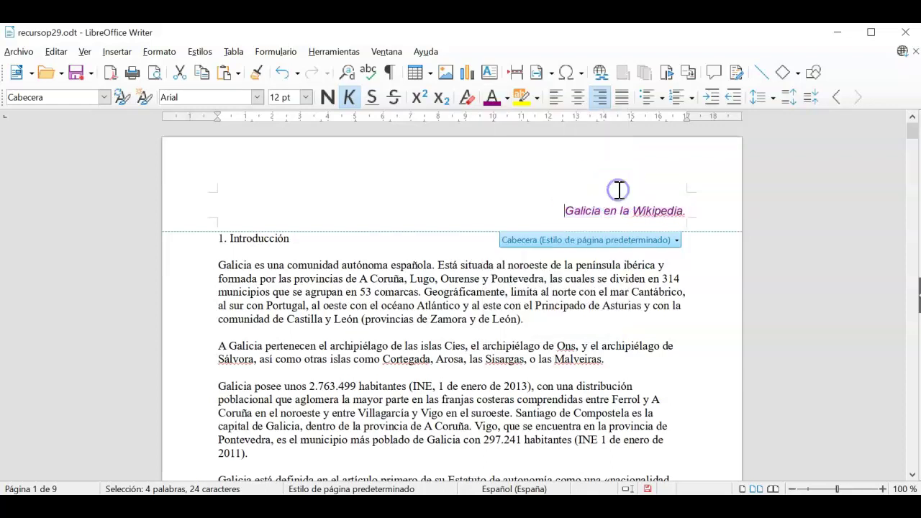
pyautogui.doubleClick(464, 292)
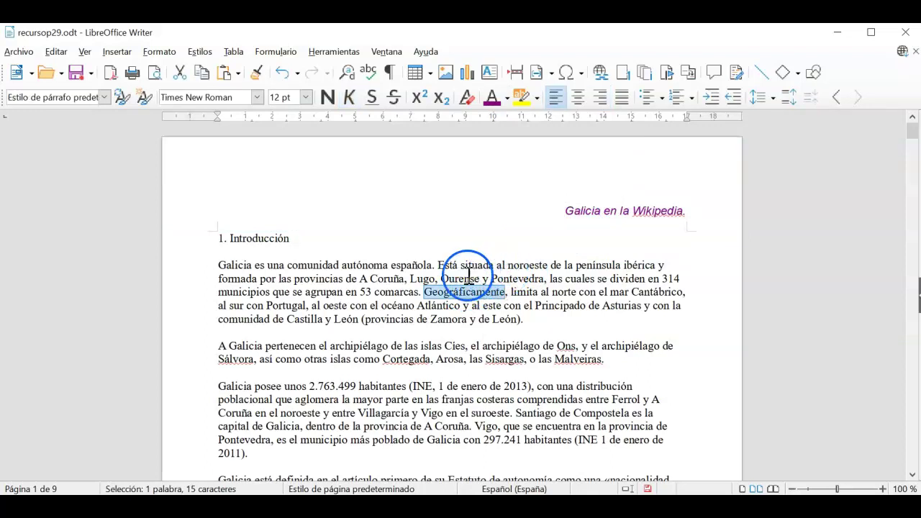
pyautogui.click(791, 488)
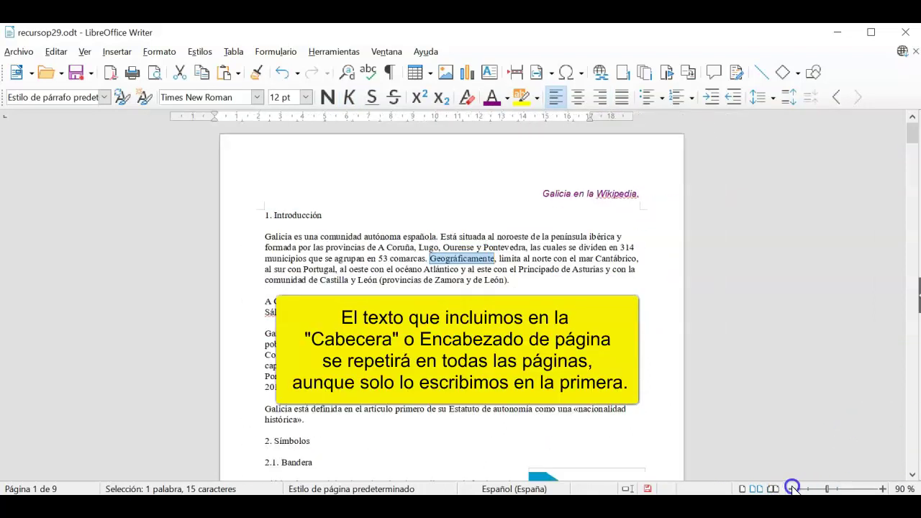
pyautogui.click(792, 489)
pyautogui.click(792, 488)
pyautogui.click(791, 489)
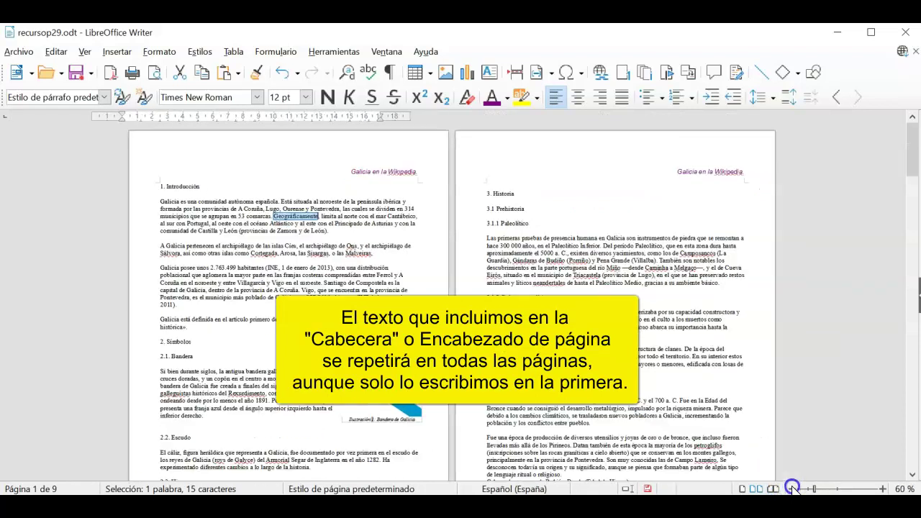
pyautogui.click(791, 488)
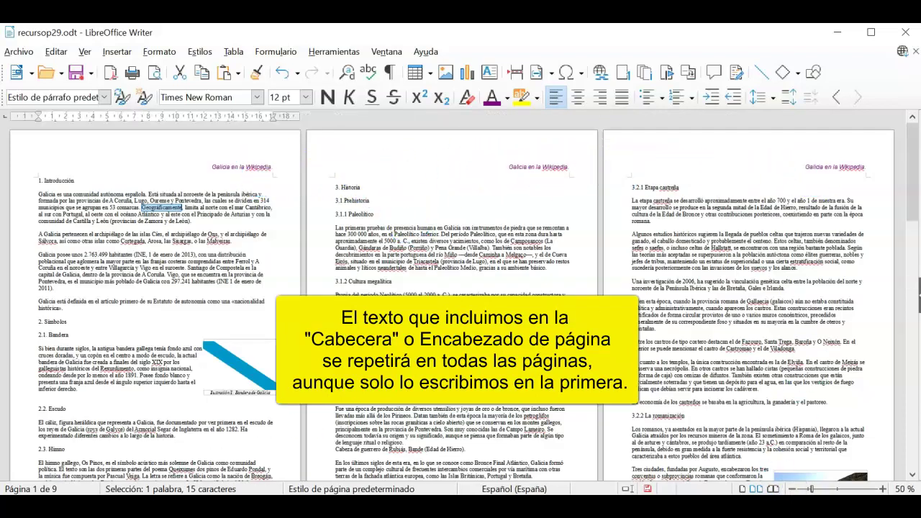
pyautogui.click(791, 488)
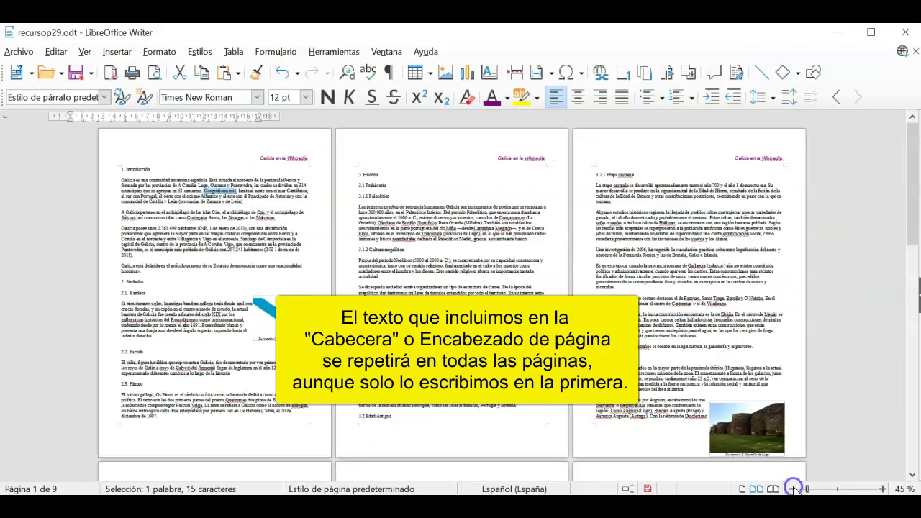
pyautogui.click(792, 488)
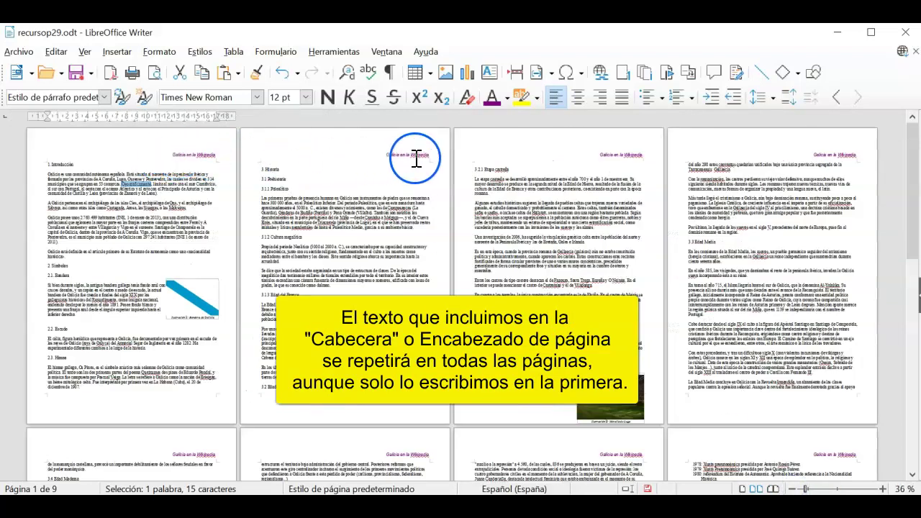
pyautogui.scroll(-5, 581, 272)
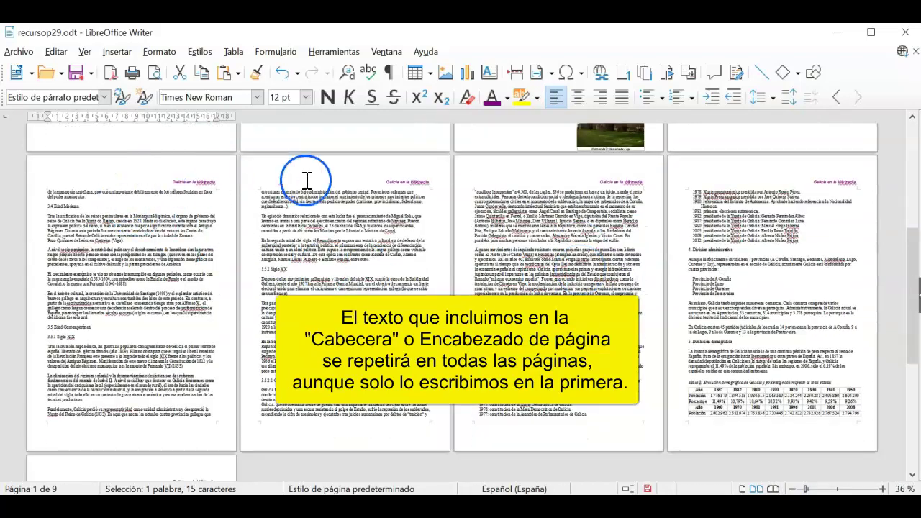
pyautogui.scroll(-3, 533, 298)
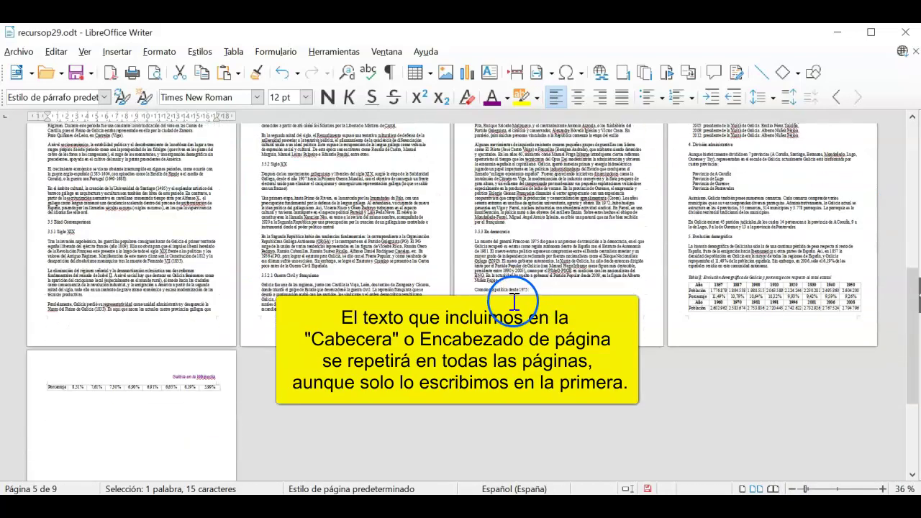
pyautogui.scroll(10, 336, 342)
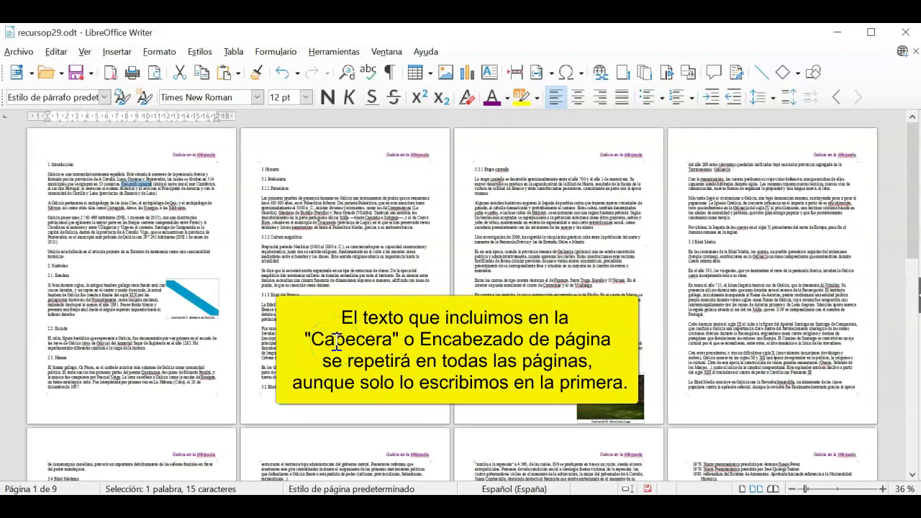
pyautogui.click(883, 490)
pyautogui.click(883, 489)
pyautogui.click(883, 490)
pyautogui.click(883, 489)
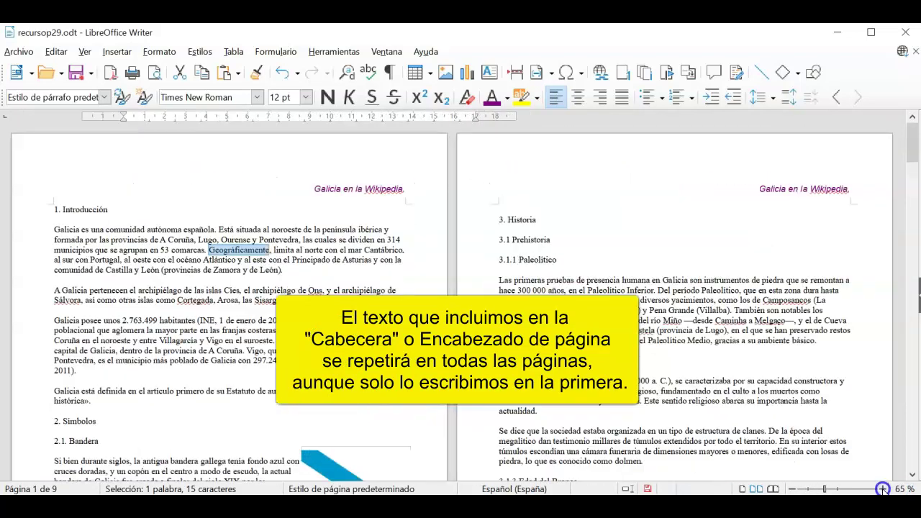
pyautogui.click(883, 490)
pyautogui.click(883, 489)
pyautogui.click(883, 489)
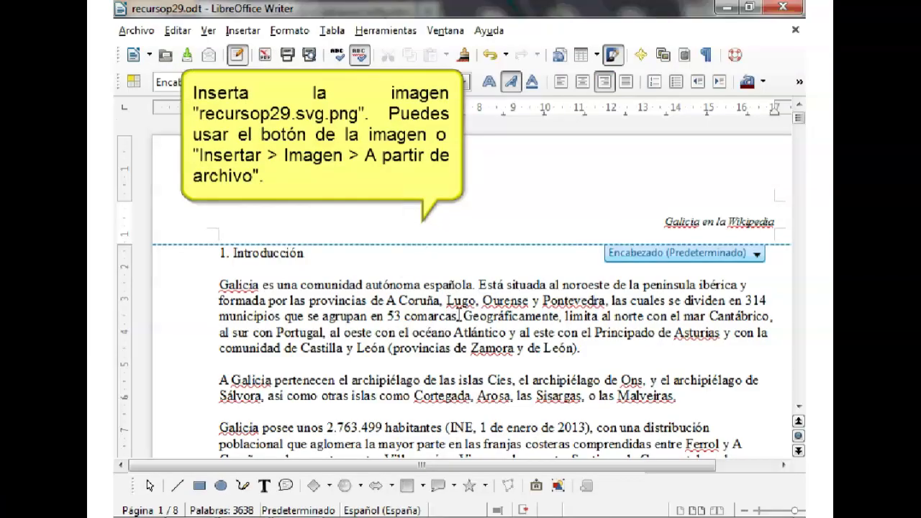
# - Insert the flag image into the header at 1 cm width with a full box border
pyautogui.click(558, 485)
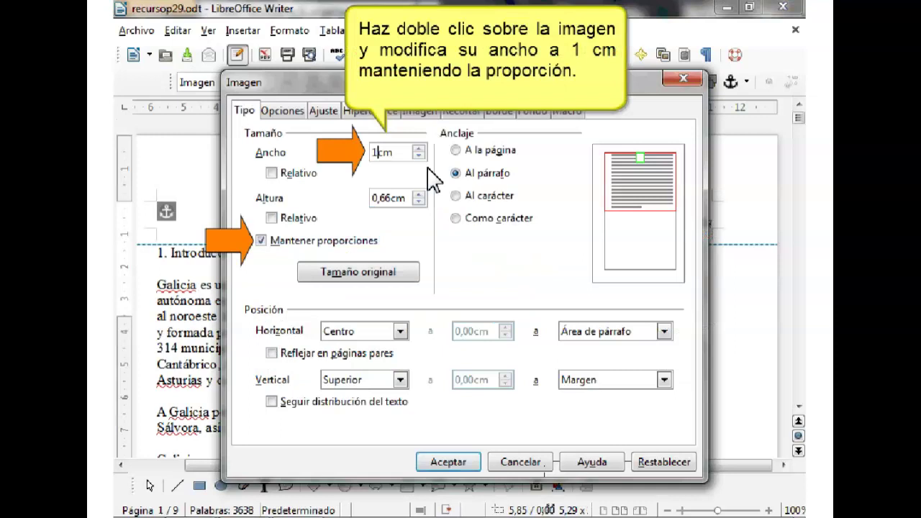
pyautogui.click(449, 462)
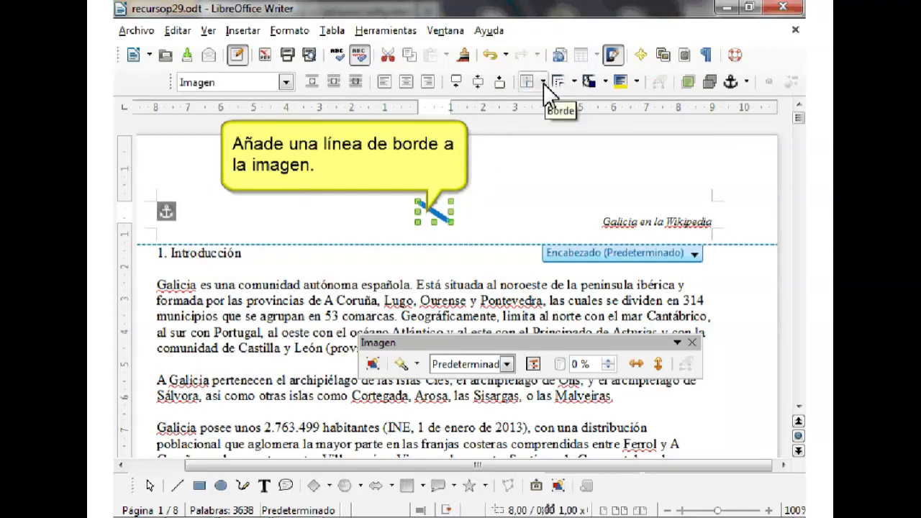
pyautogui.click(543, 83)
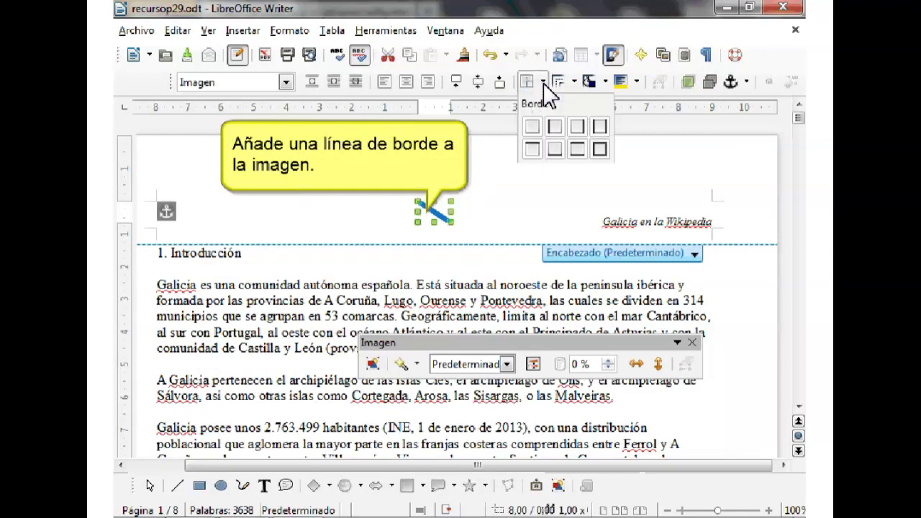
pyautogui.click(600, 149)
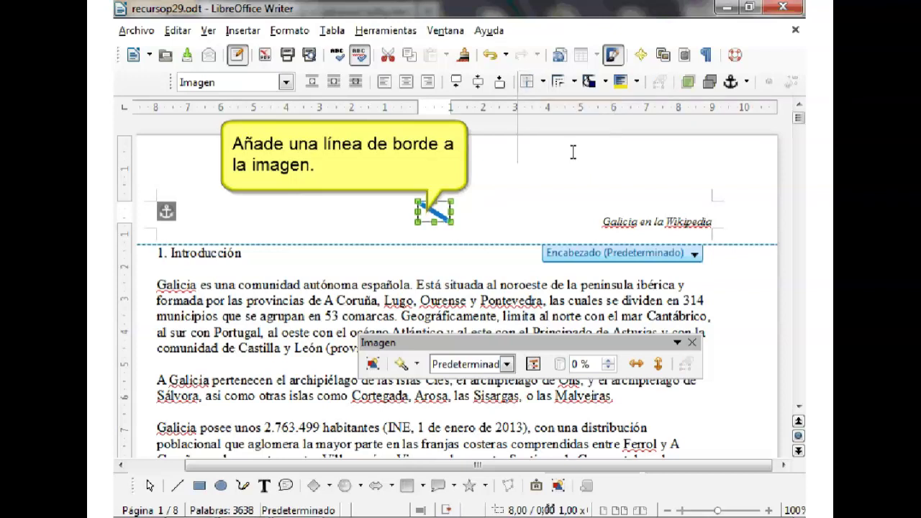
# - Align the flag to the left margin, centre it vertically, and return to the header text
pyautogui.click(385, 82)
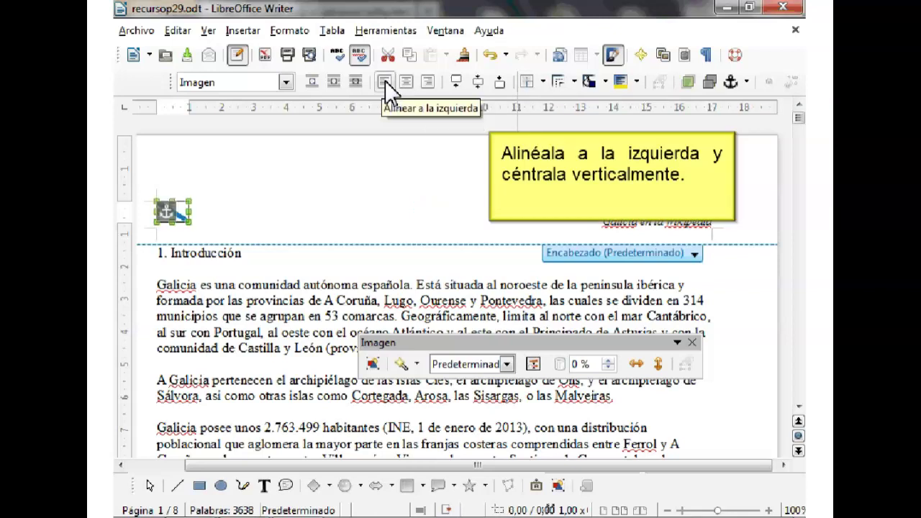
pyautogui.click(476, 81)
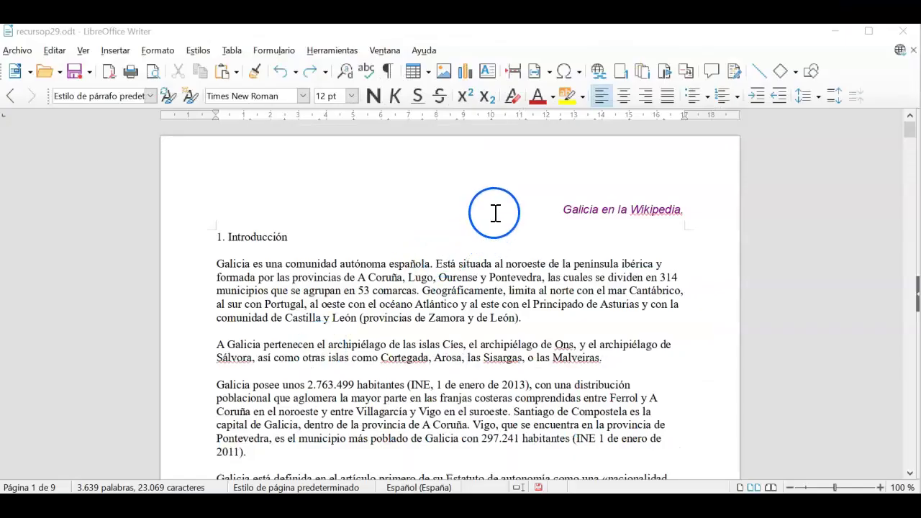
pyautogui.click(495, 212)
pyautogui.hotkey('ctrl', 'shift', 'Right')
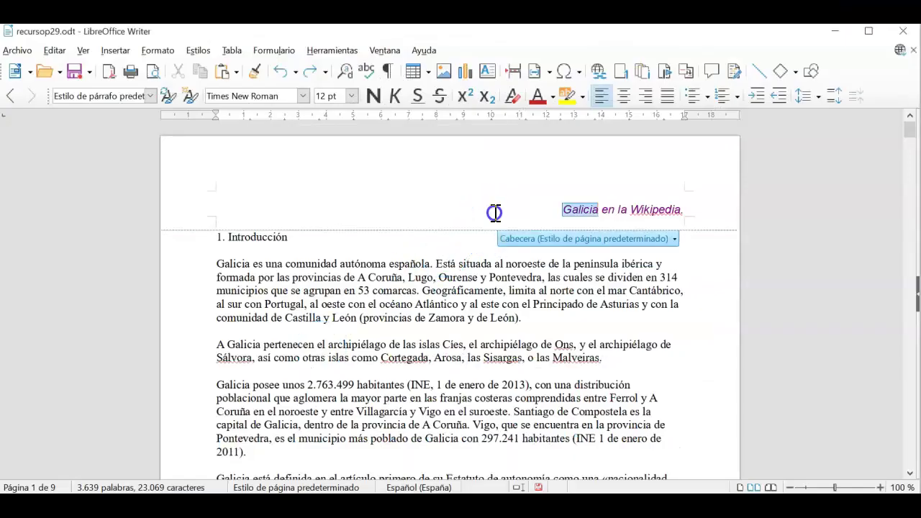
# - Insert recursop29.svg.png into the header just before the word Galicia
pyautogui.click(562, 209)
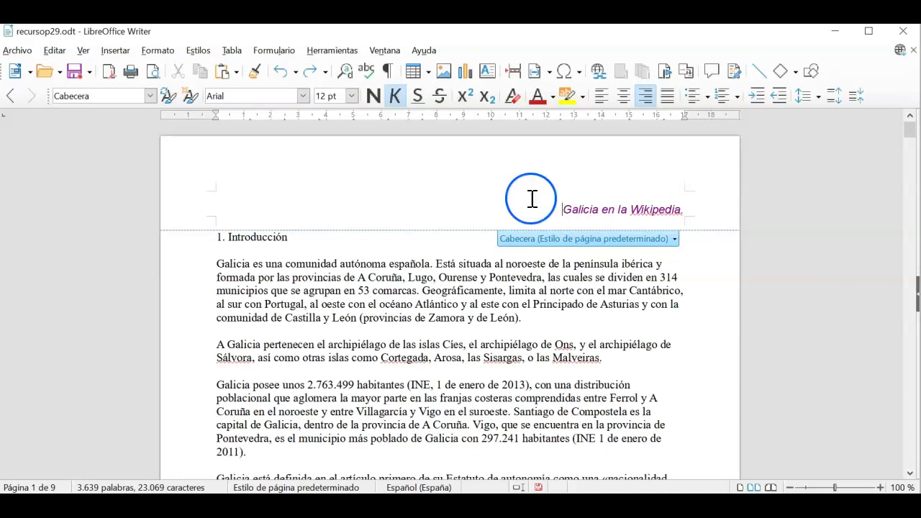
pyautogui.click(443, 75)
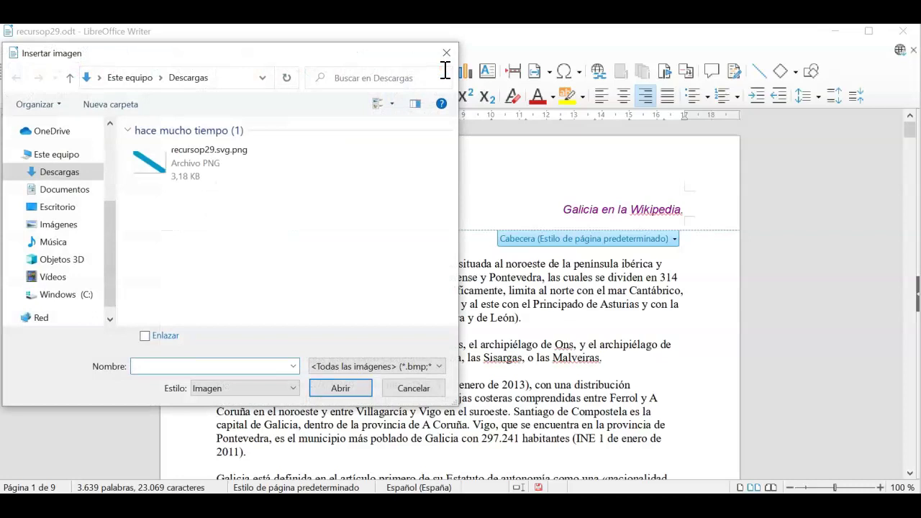
pyautogui.click(196, 158)
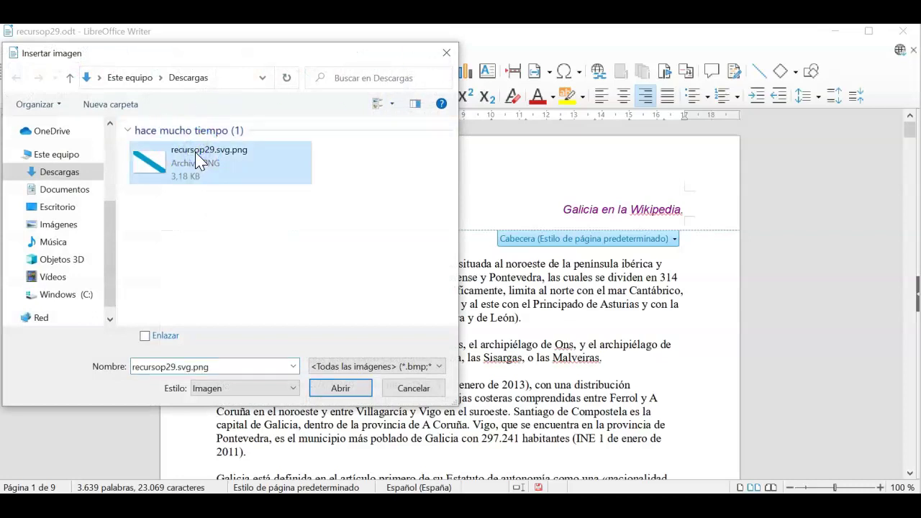
pyautogui.click(341, 389)
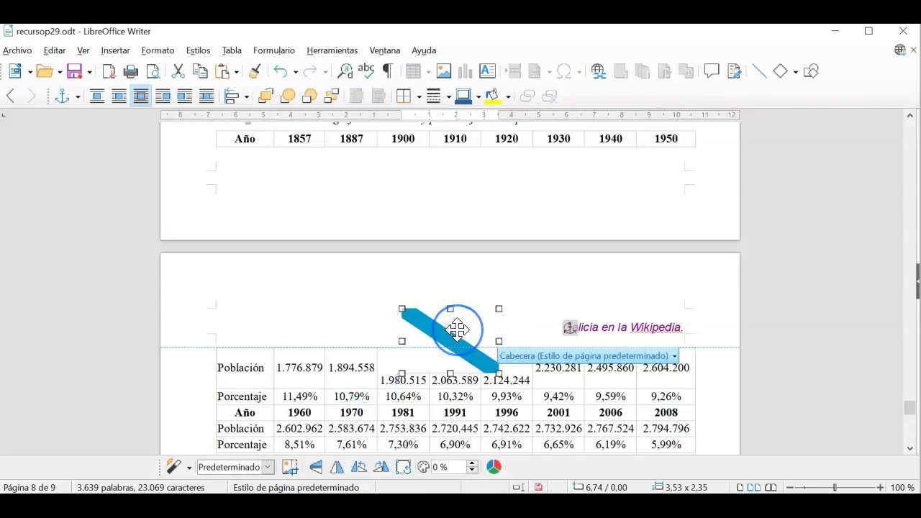
# - Set the flag image's width to 1 cm with Mantener proporciones on, giving 0,66 cm height
pyautogui.rightClick(457, 329)
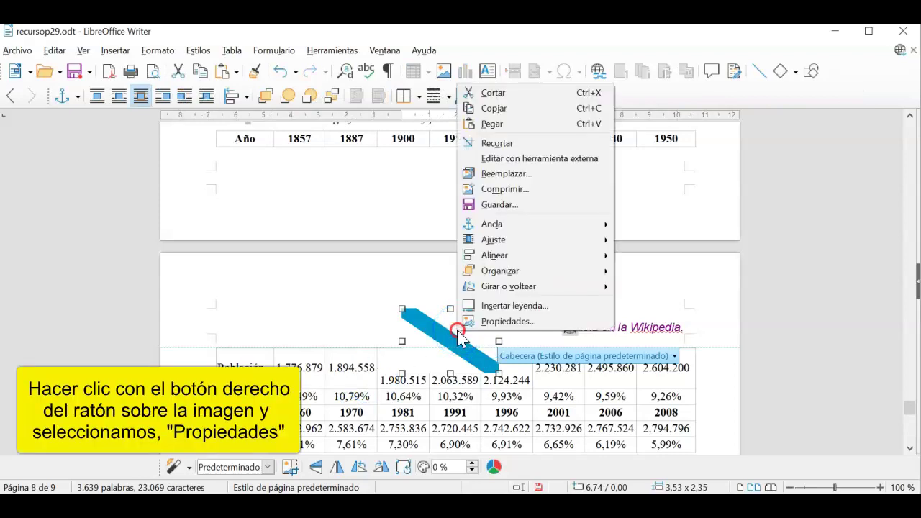
pyautogui.click(494, 323)
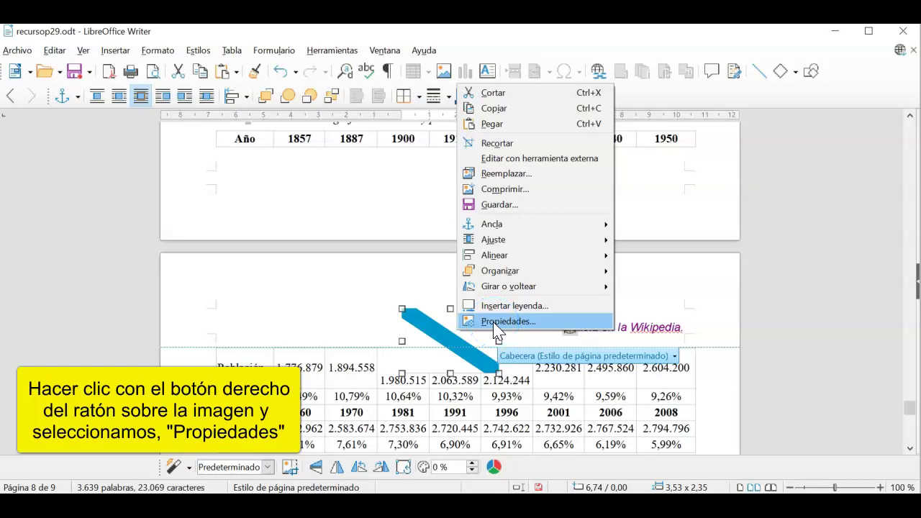
pyautogui.click(494, 322)
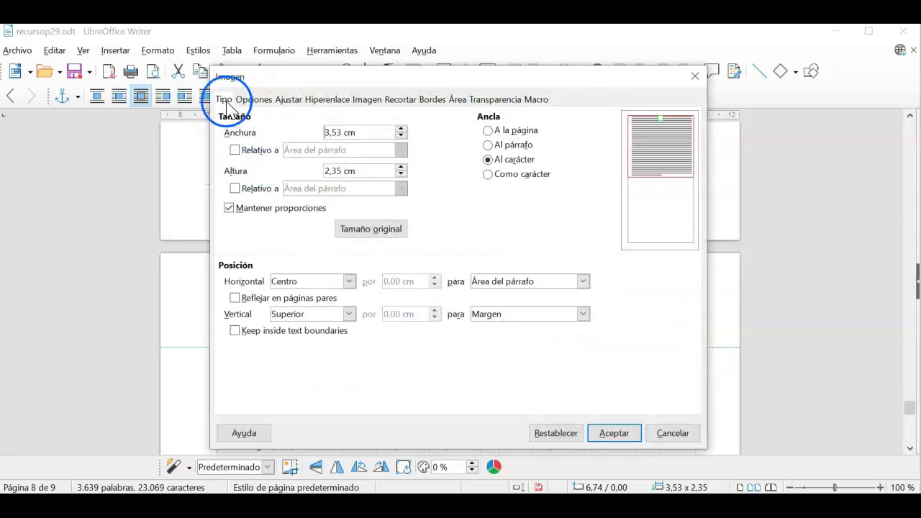
pyautogui.click(229, 208)
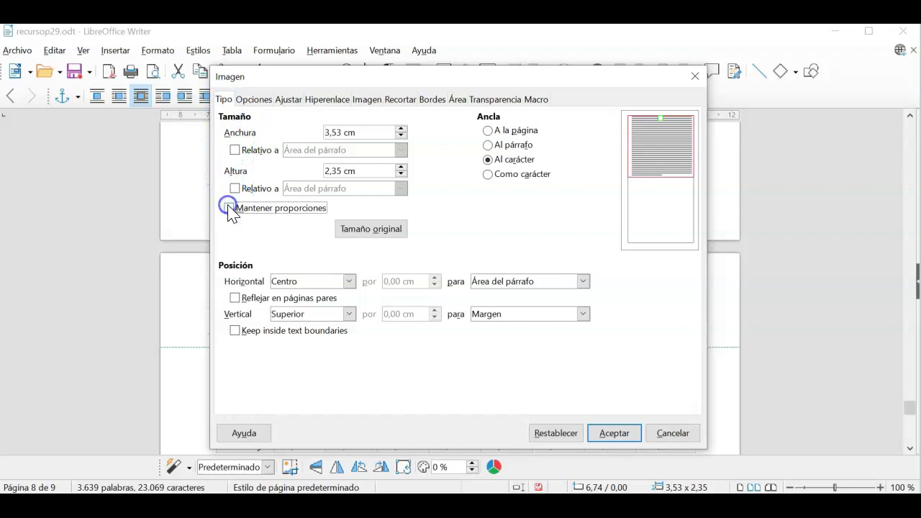
pyautogui.click(229, 208)
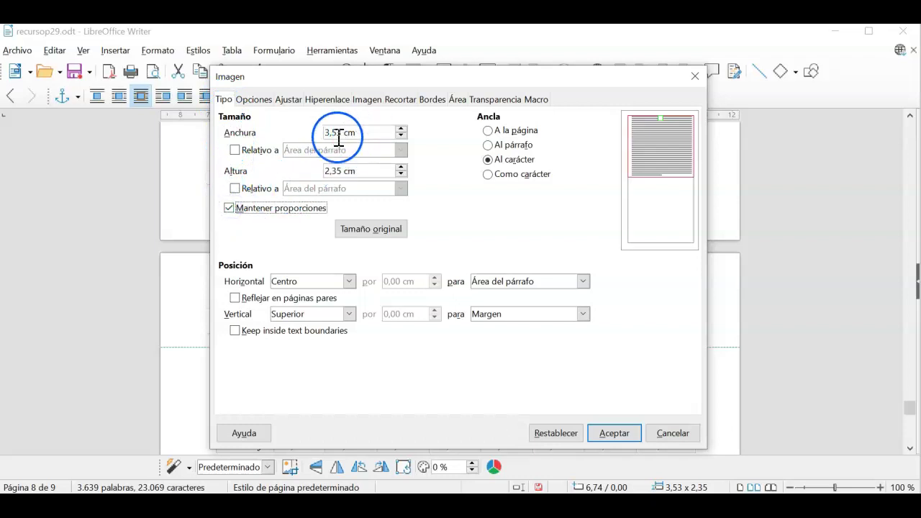
pyautogui.moveTo(343, 133); pyautogui.dragTo(324, 132)
pyautogui.write('1')
pyautogui.click(371, 170)
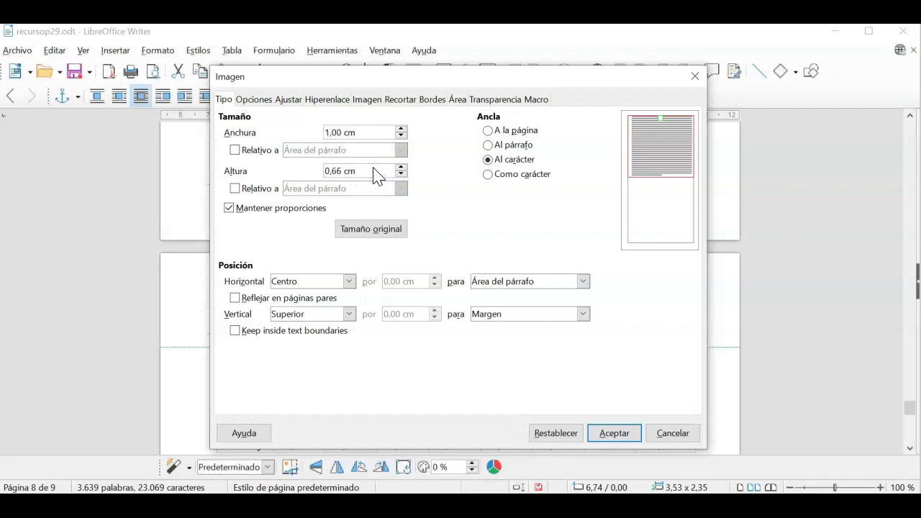
pyautogui.click(616, 430)
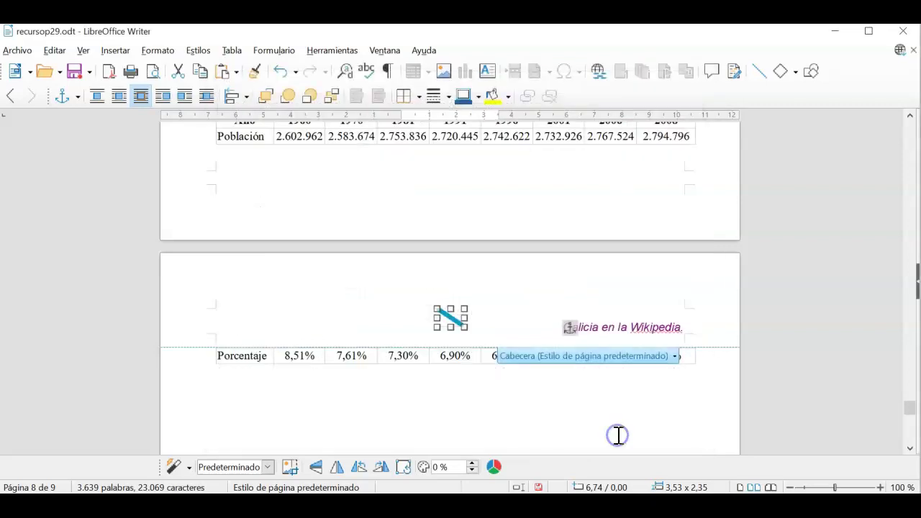
# - Align the header flag to the left margin and centre it vertically
pyautogui.click(246, 97)
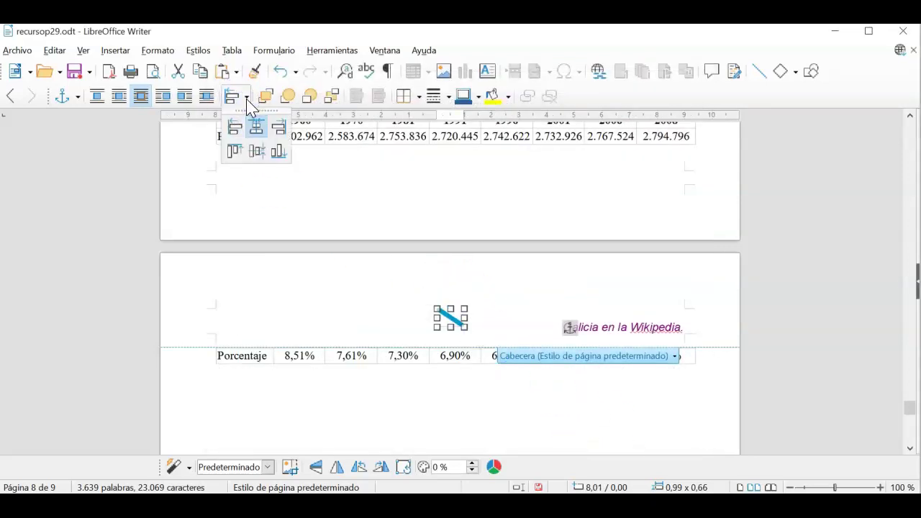
pyautogui.click(235, 128)
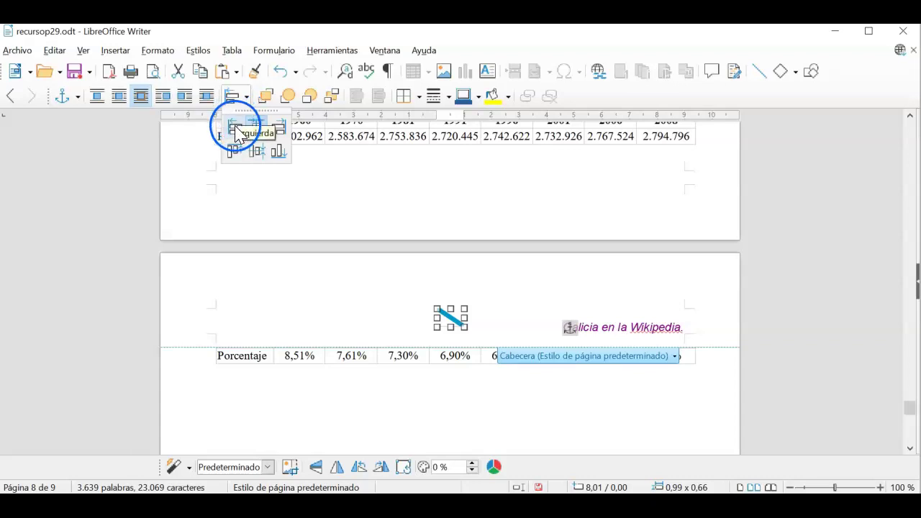
pyautogui.click(236, 128)
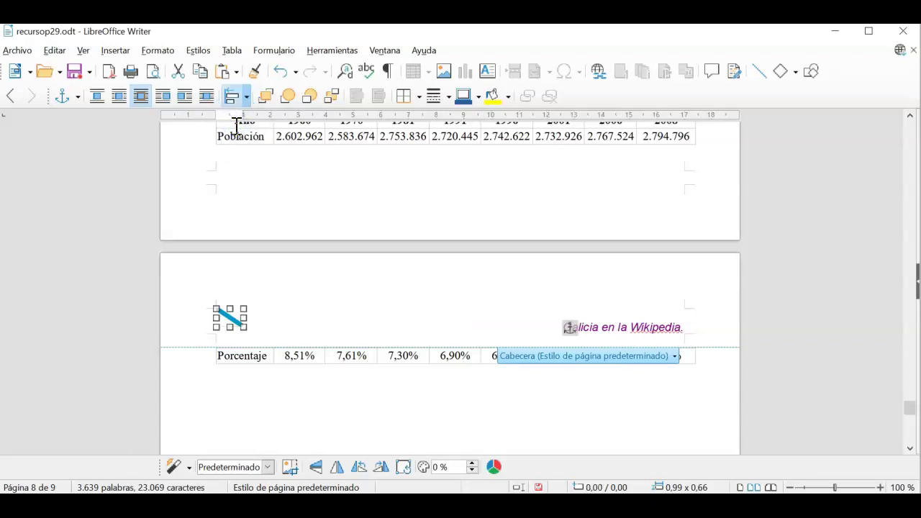
pyautogui.click(247, 97)
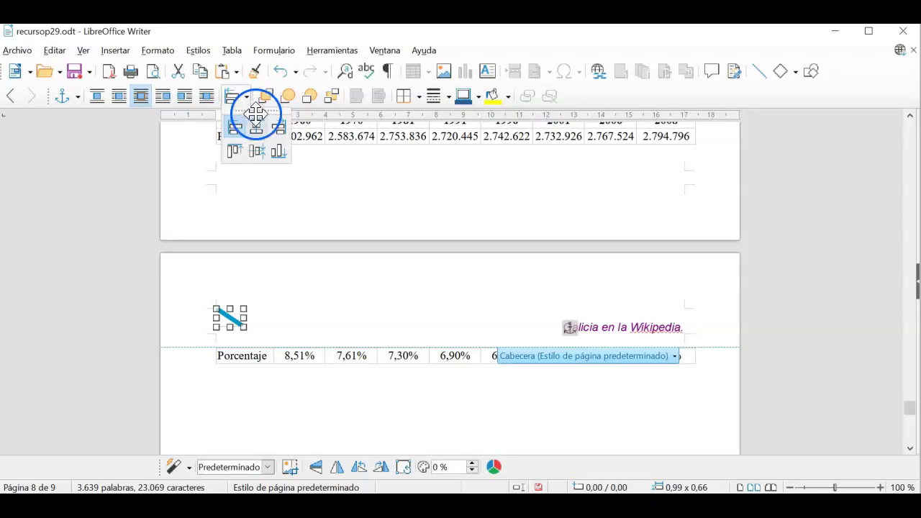
pyautogui.click(261, 163)
pyautogui.click(234, 101)
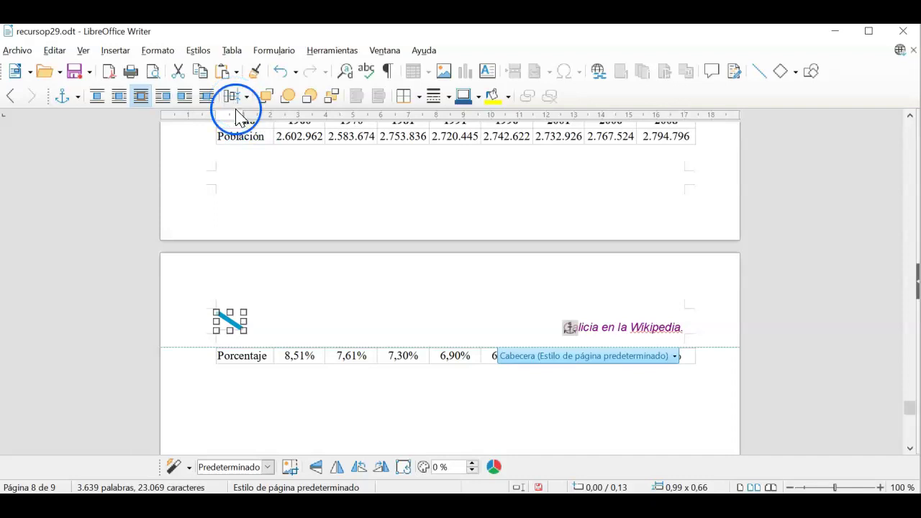
pyautogui.click(292, 323)
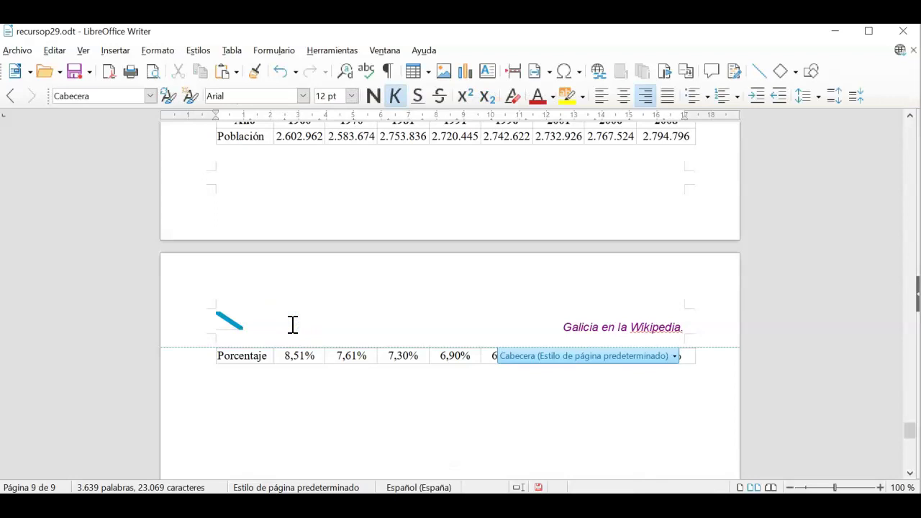
# - Give the flag image a full box border from the Bordes dropdown
pyautogui.click(233, 319)
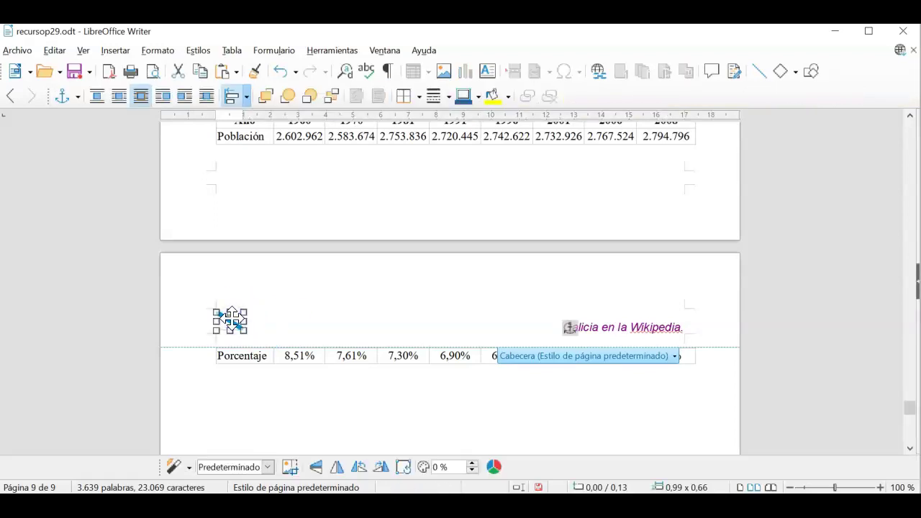
pyautogui.click(421, 97)
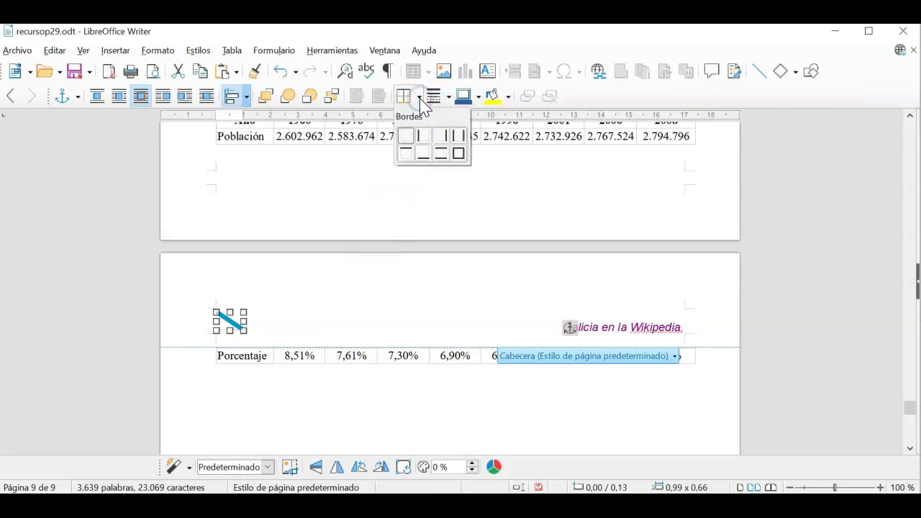
pyautogui.click(459, 154)
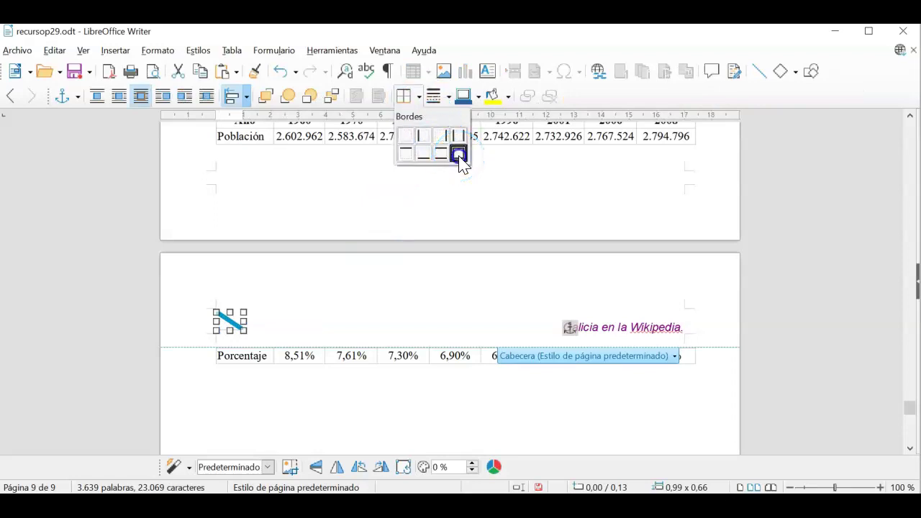
pyautogui.click(333, 325)
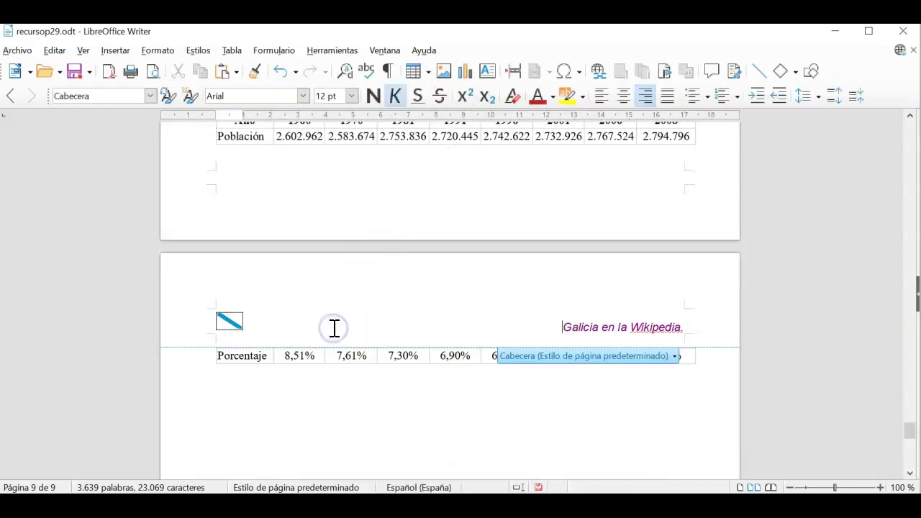
pyautogui.click(349, 403)
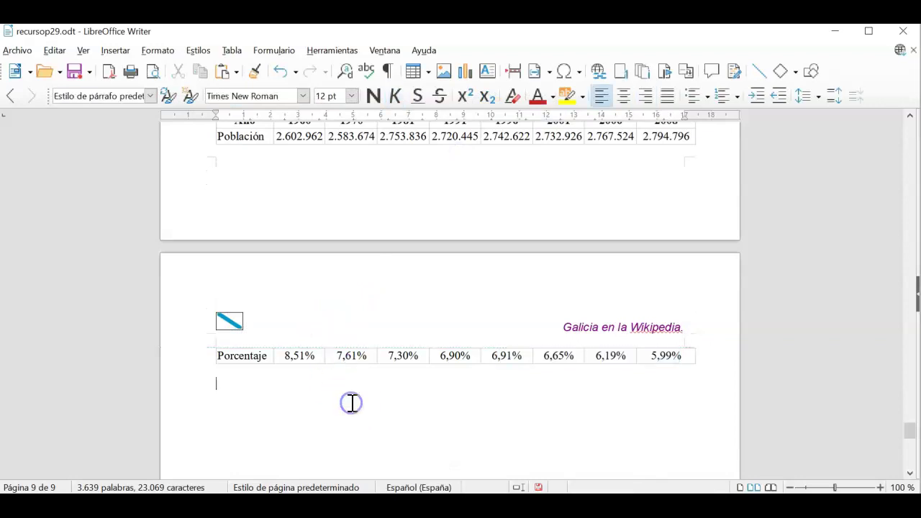
pyautogui.moveTo(909, 432); pyautogui.dragTo(909, 126)
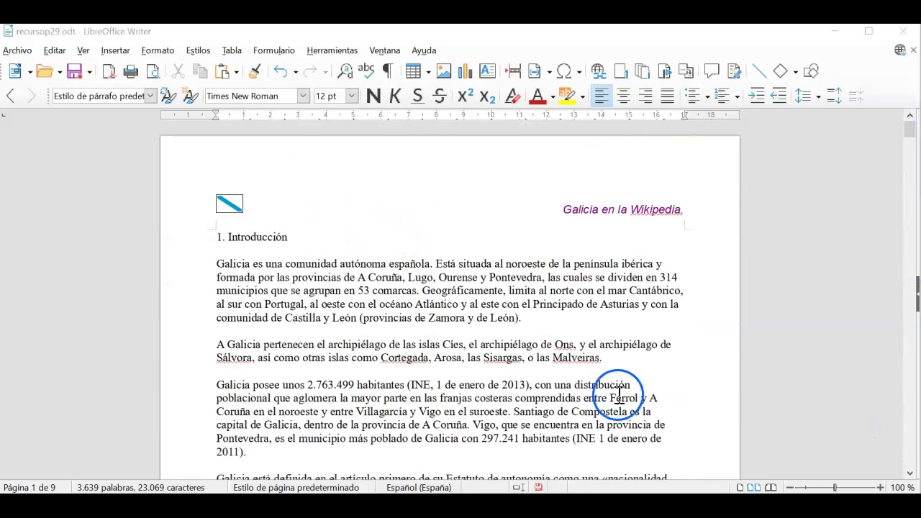
pyautogui.click(791, 488)
pyautogui.click(791, 488)
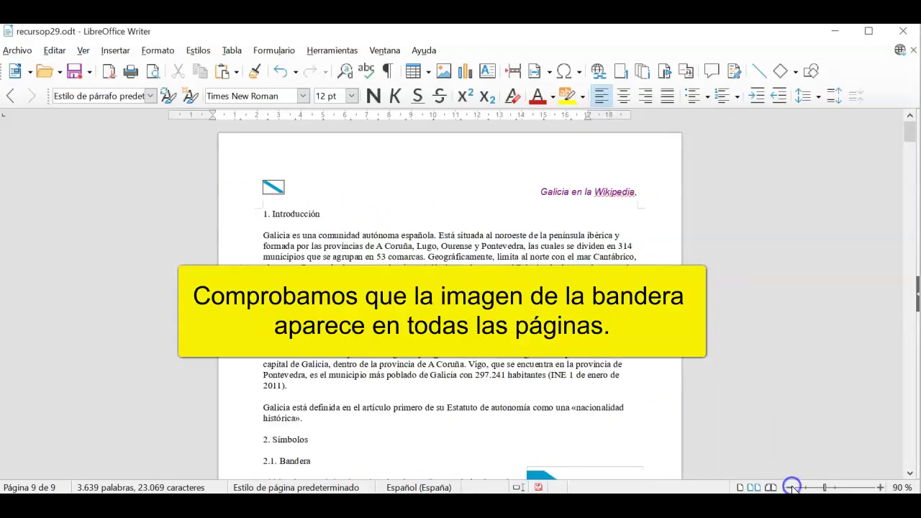
pyautogui.click(791, 488)
pyautogui.click(791, 488)
pyautogui.click(791, 488)
pyautogui.click(790, 488)
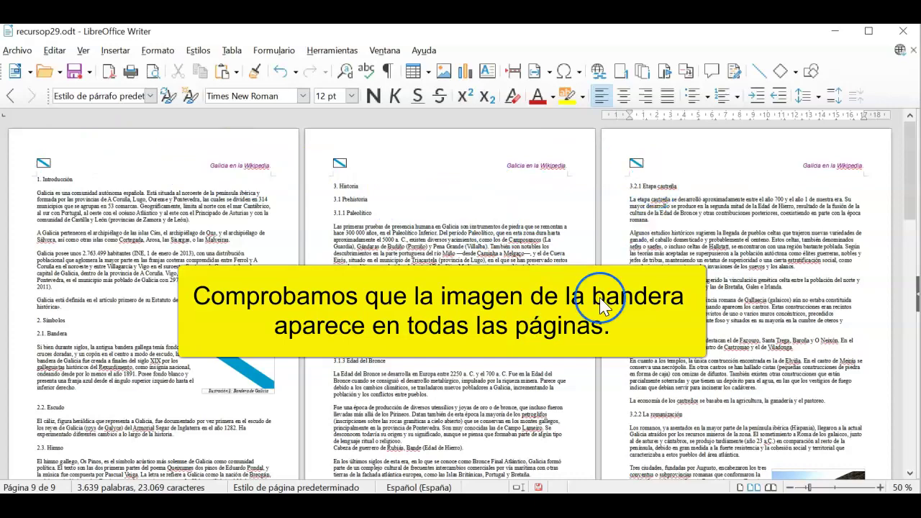
pyautogui.scroll(-5, 597, 301)
pyautogui.scroll(-10, 602, 305)
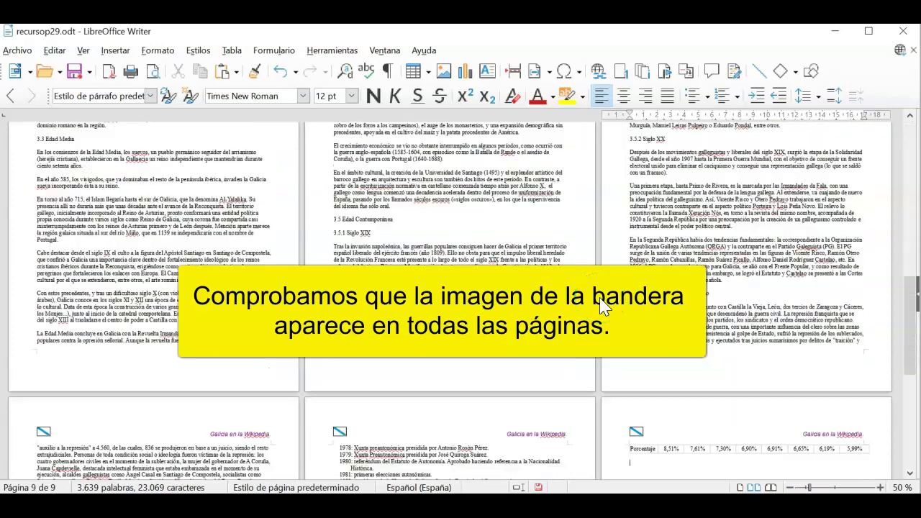
pyautogui.scroll(10, 601, 305)
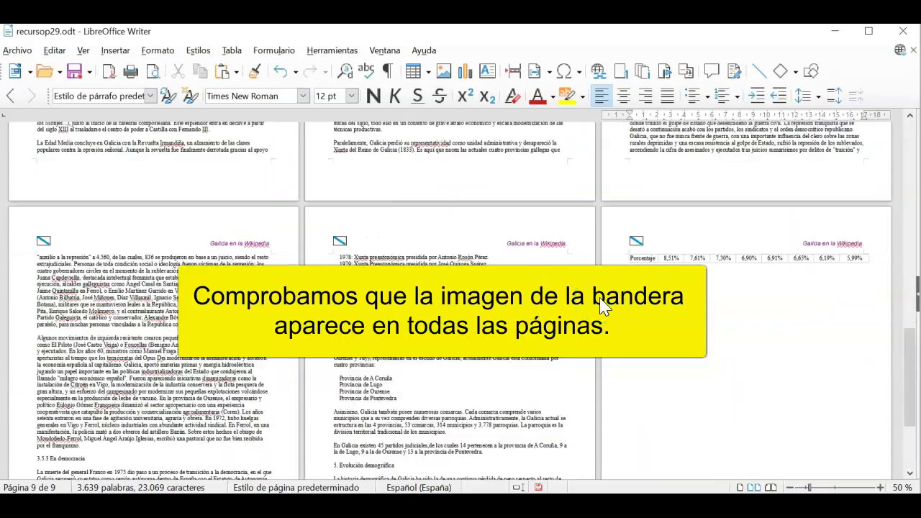
pyautogui.scroll(5, 601, 305)
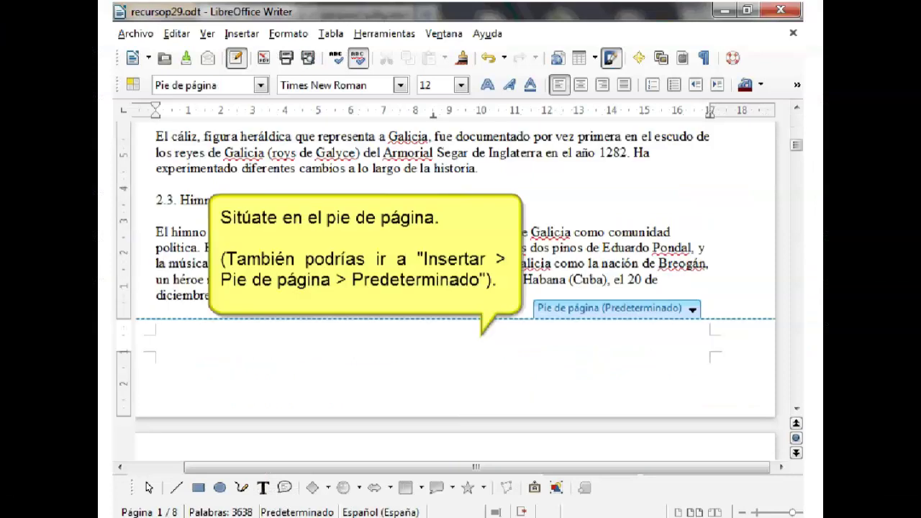
# - Insert a borderless 3-column, 1-row table in the footer and type 'Fuente: Wikipedia' in its first cell
pyautogui.click(285, 346)
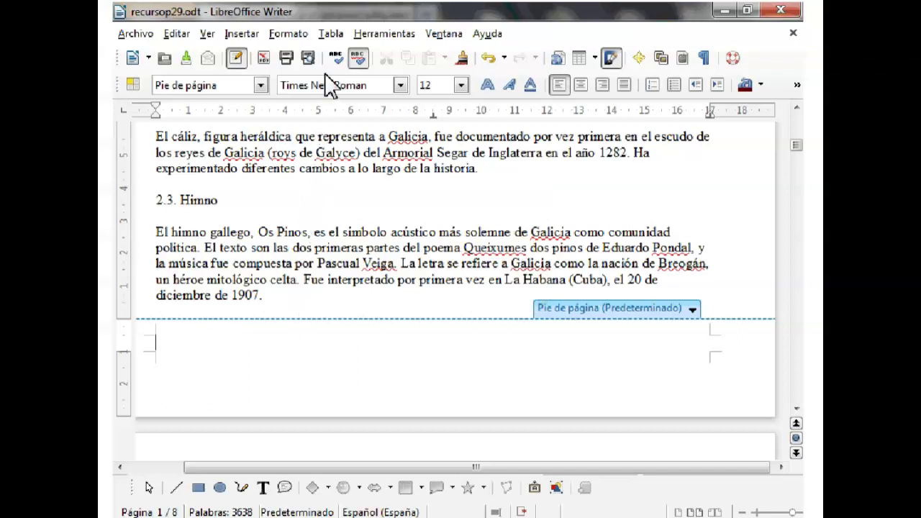
pyautogui.click(333, 34)
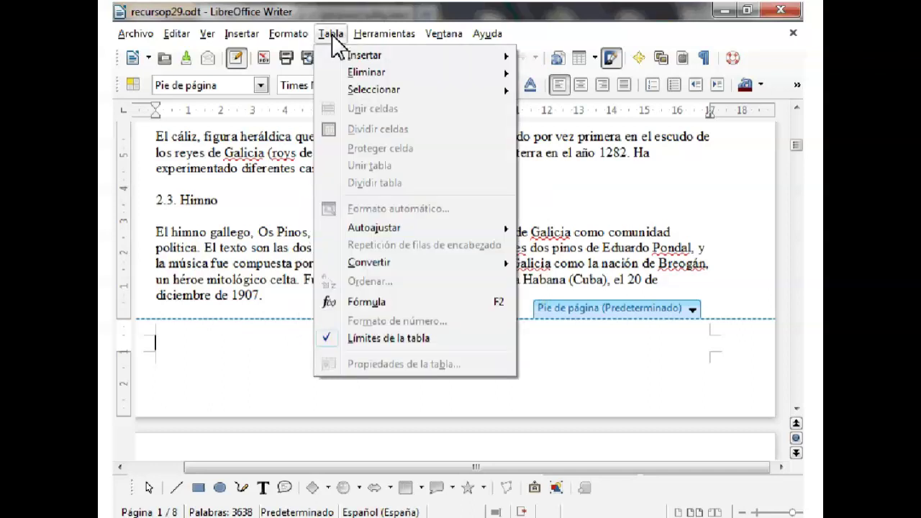
pyautogui.moveTo(362, 52)
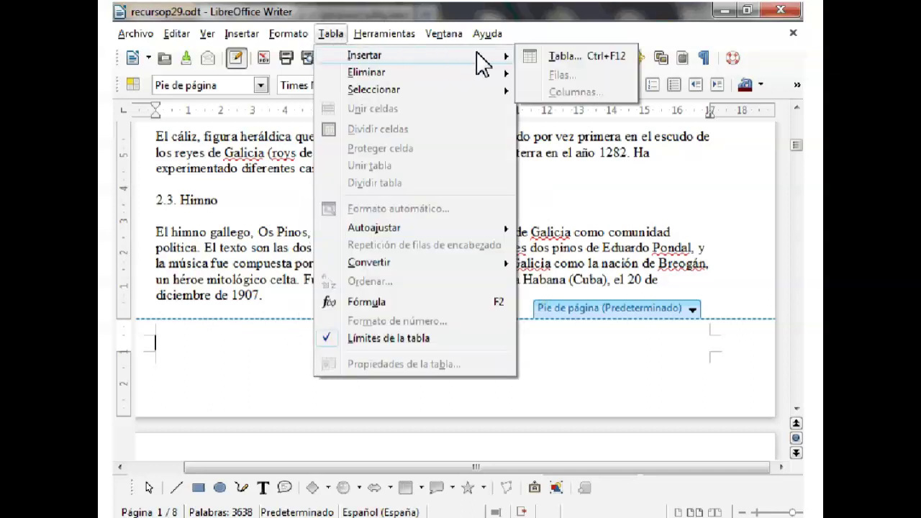
pyautogui.click(565, 57)
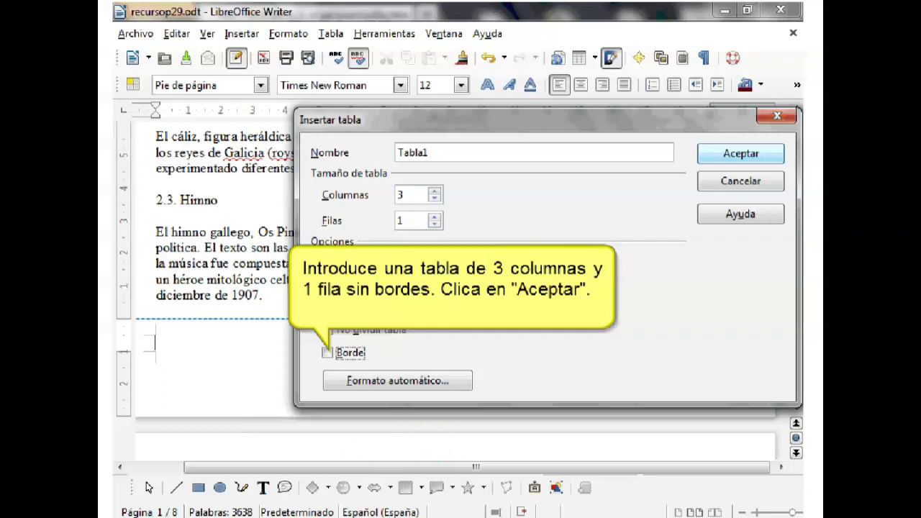
pyautogui.press('Return')
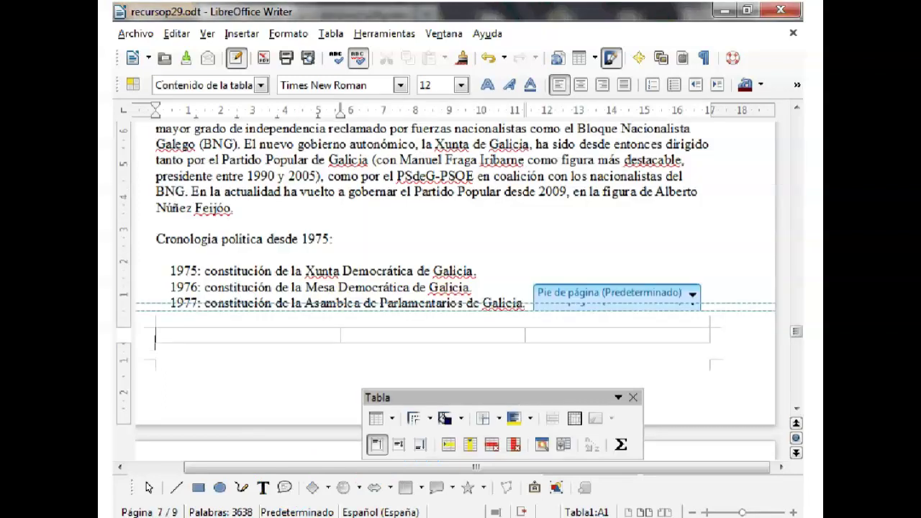
pyautogui.write('Fuente: Wikipedia')
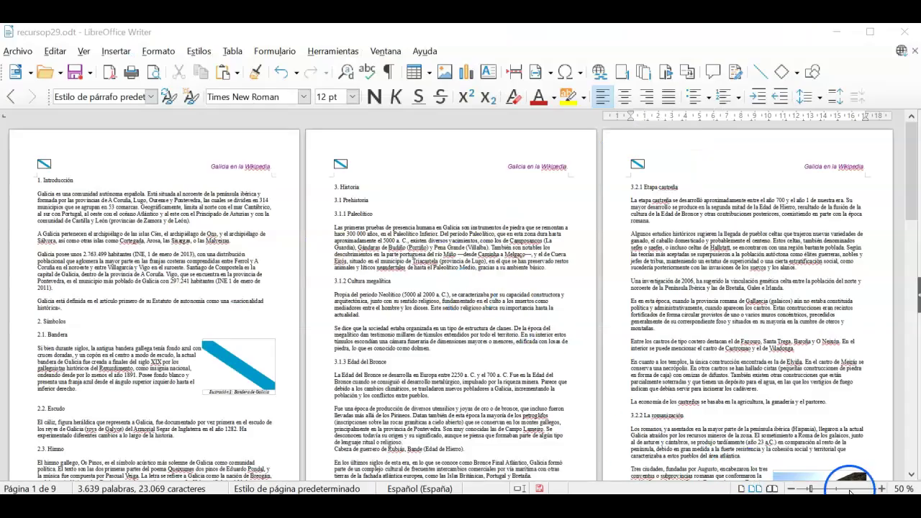
# - Zoom in to a single page and place the cursor in the page footer
pyautogui.click(881, 488)
pyautogui.click(881, 489)
pyautogui.click(881, 489)
pyautogui.click(881, 489)
pyautogui.click(881, 488)
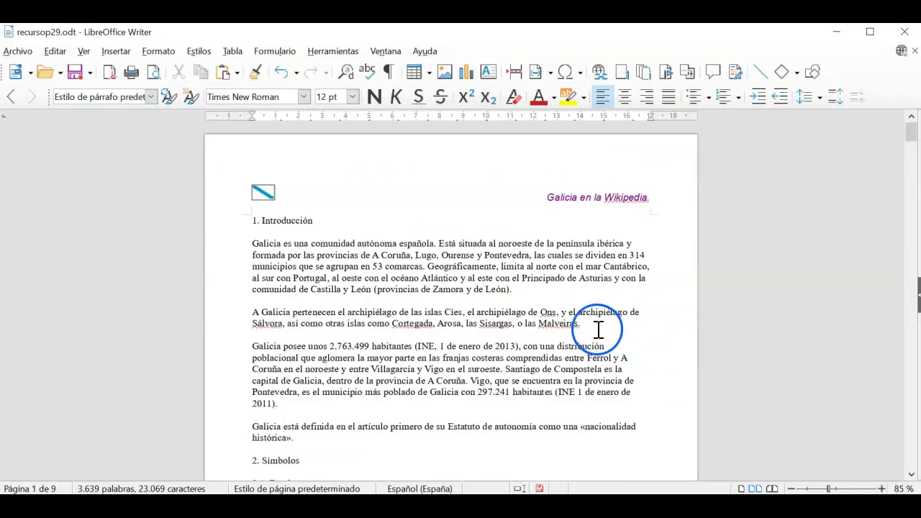
pyautogui.scroll(-3, 597, 329)
pyautogui.scroll(-10, 597, 329)
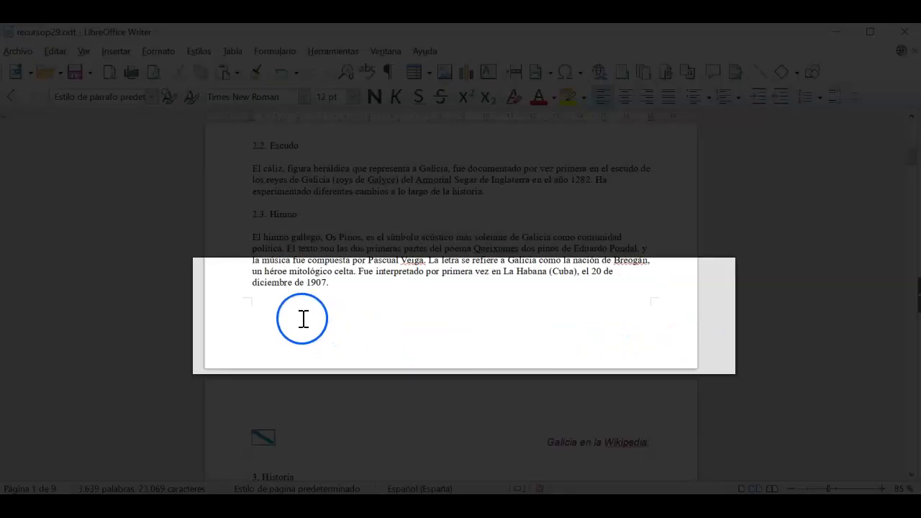
pyautogui.click(305, 322)
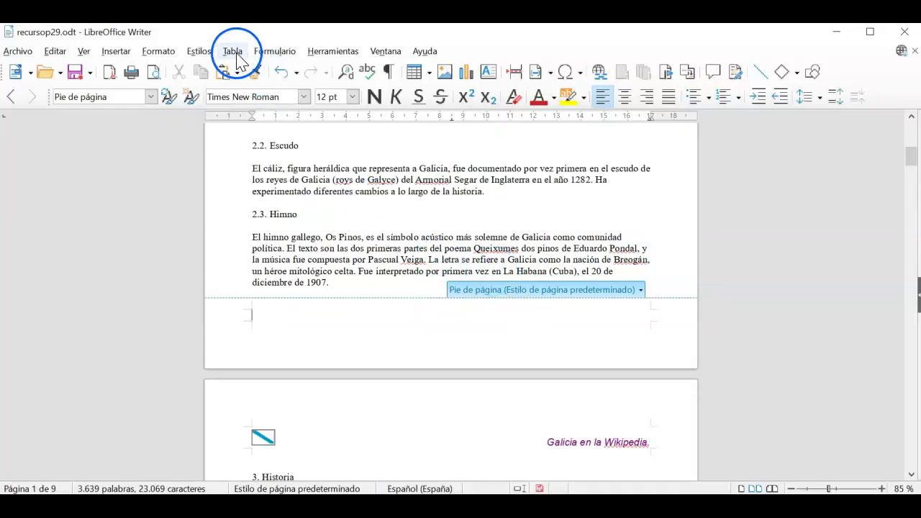
# - Insert a 3-column, 1-row table into the footer and click into its first cell
pyautogui.click(232, 52)
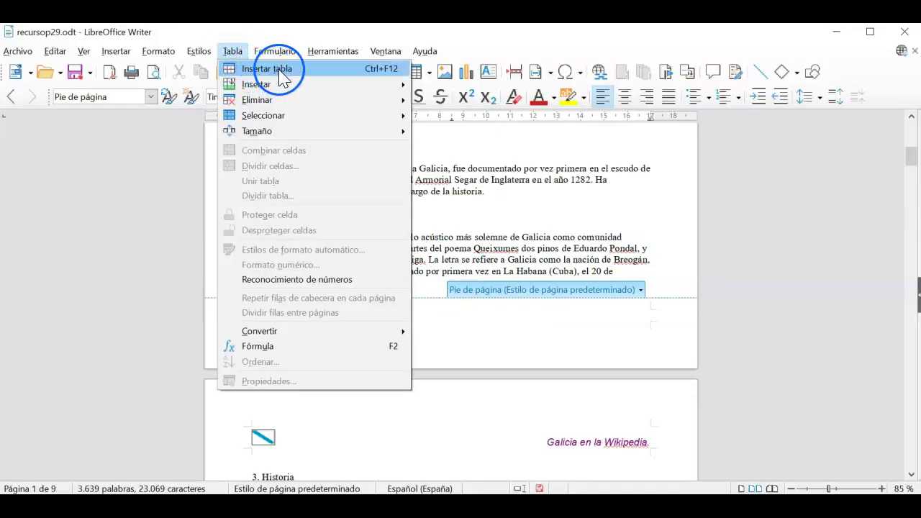
pyautogui.click(279, 70)
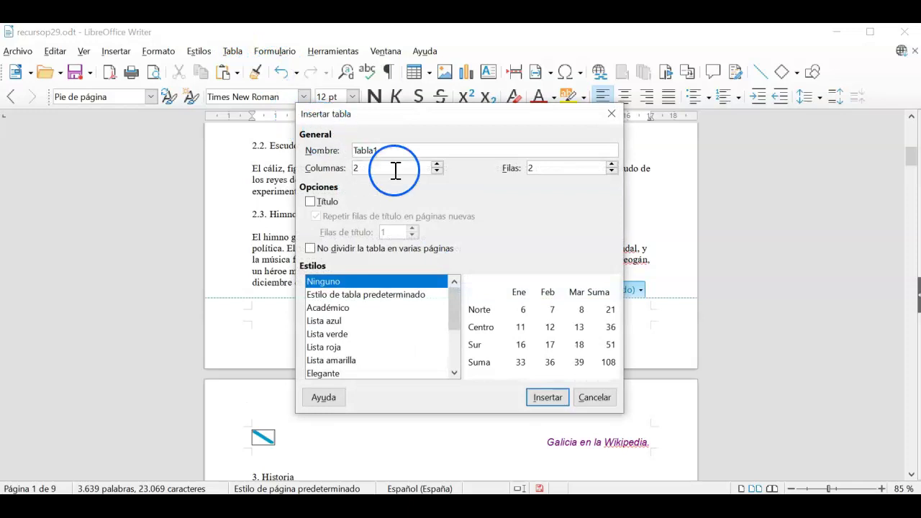
pyautogui.click(436, 167)
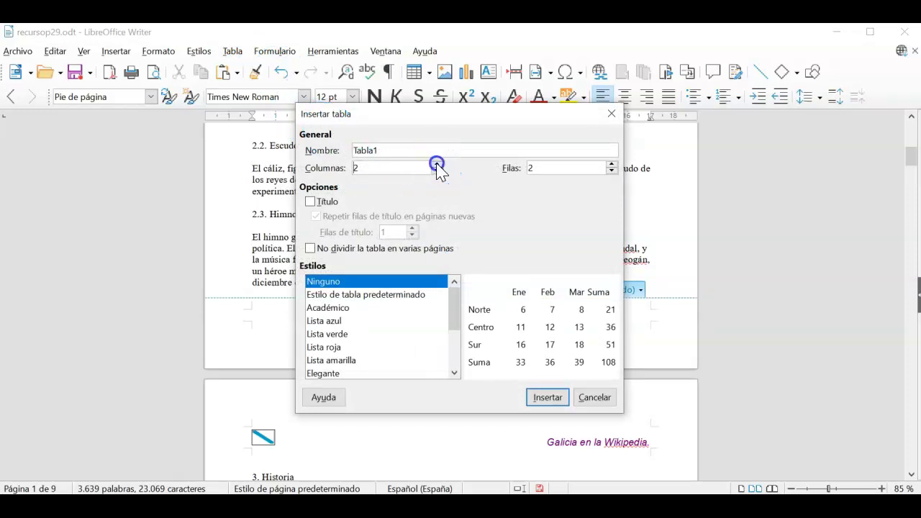
pyautogui.click(611, 174)
pyautogui.click(556, 395)
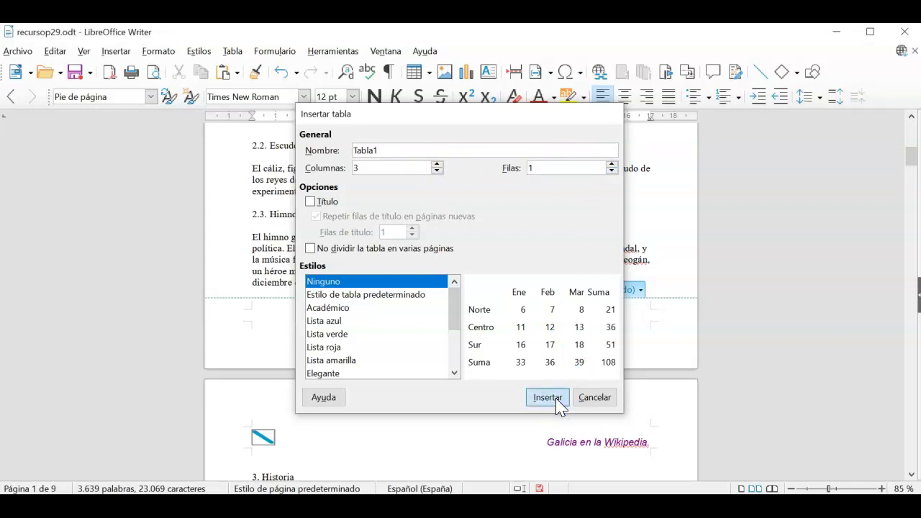
pyautogui.click(546, 399)
pyautogui.click(343, 359)
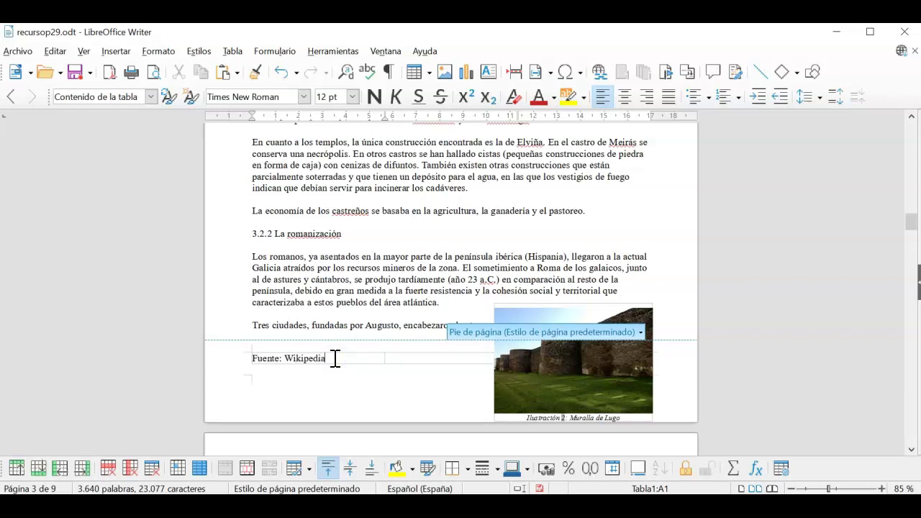
# - Return to the body text and zoom out to three pages across to check the 'Fuente: Wikipedia' footer
pyautogui.click(410, 303)
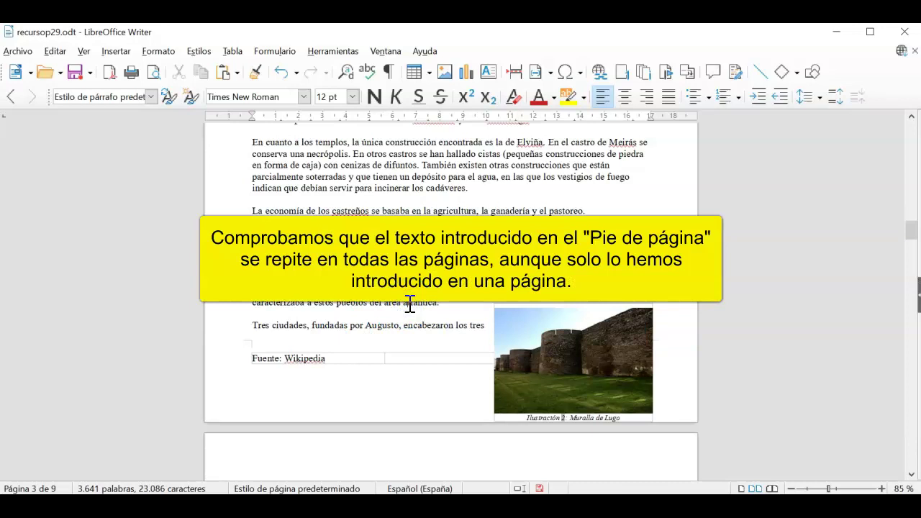
pyautogui.scroll(8, 410, 303)
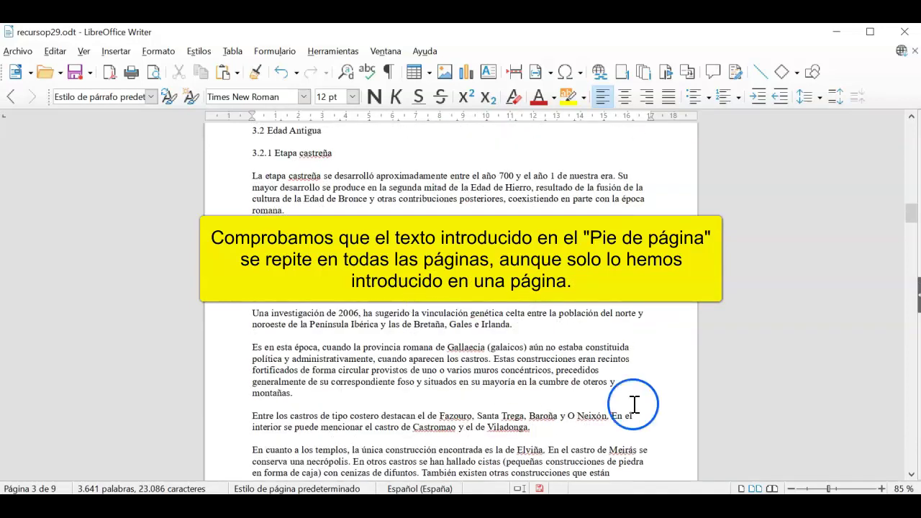
pyautogui.moveTo(911, 213); pyautogui.dragTo(914, 124)
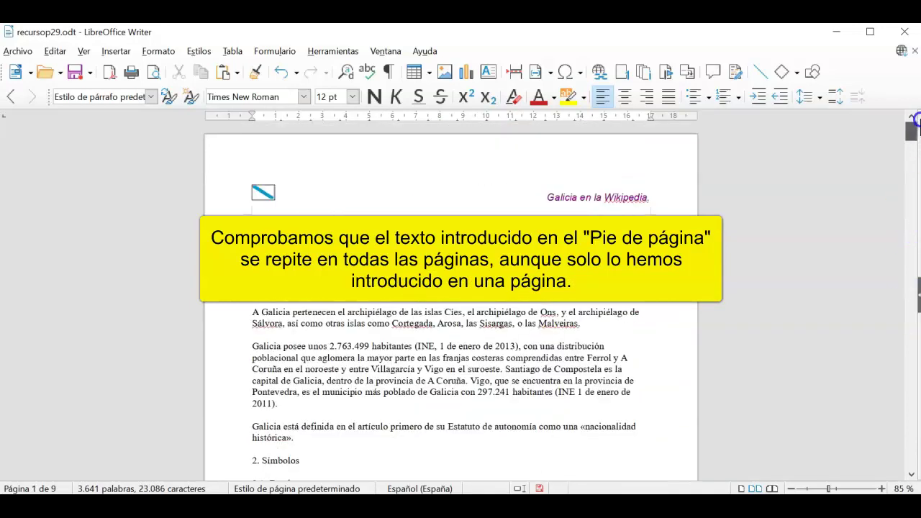
pyautogui.click(798, 247)
pyautogui.click(791, 489)
pyautogui.click(791, 488)
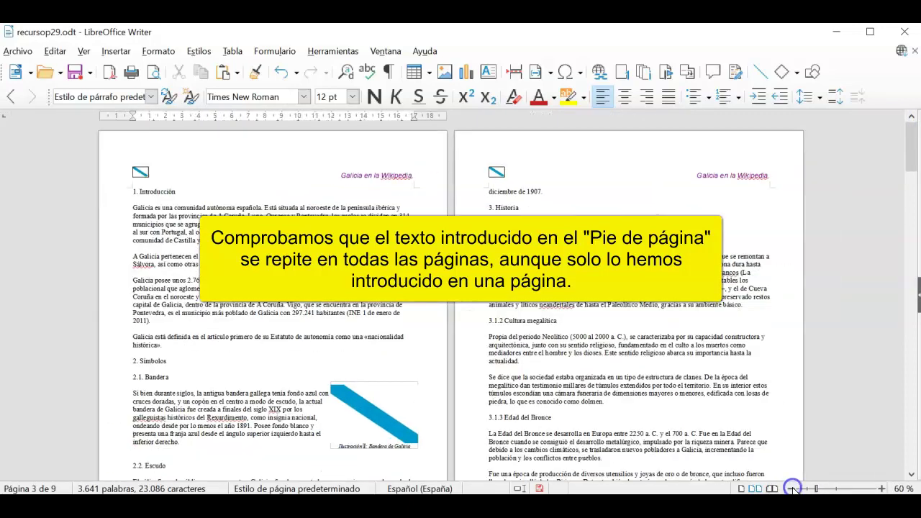
pyautogui.click(792, 488)
pyautogui.click(792, 488)
pyautogui.click(707, 354)
pyautogui.scroll(-3, 707, 356)
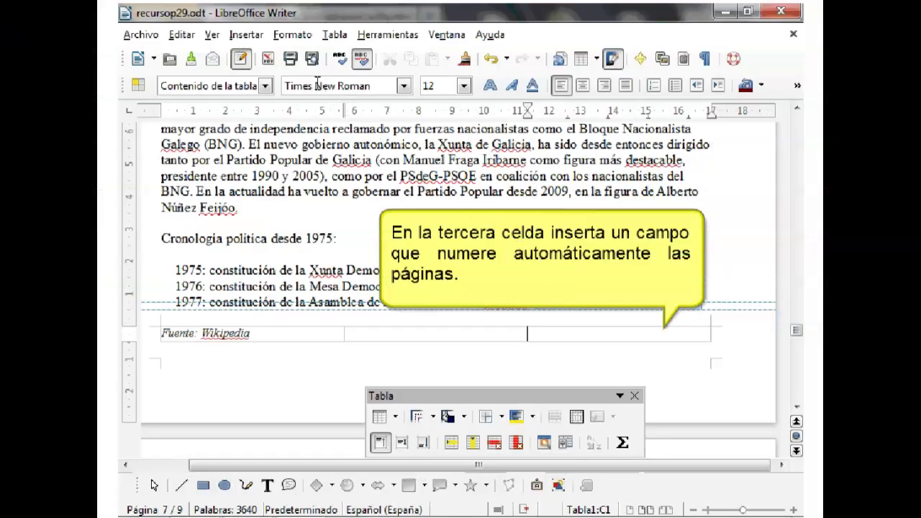
# - Add an automatic page-number field to the footer's third cell and align it right
pyautogui.click(247, 35)
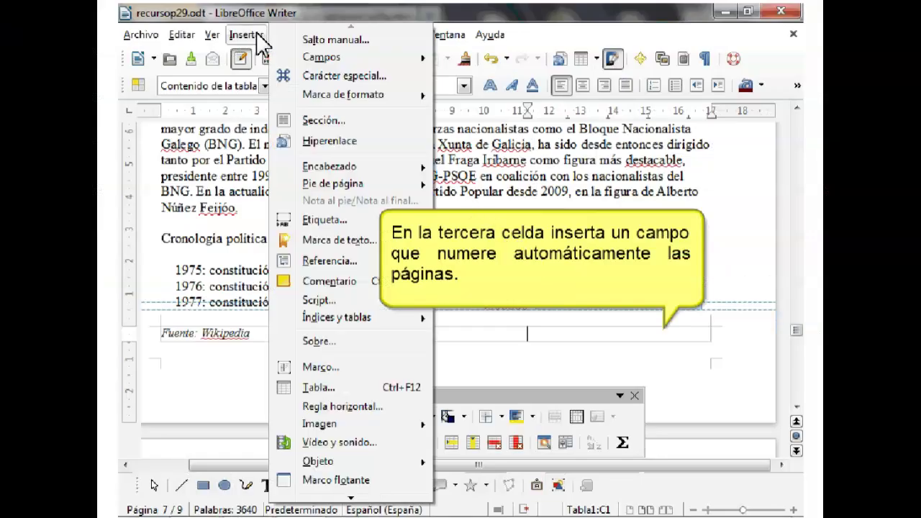
pyautogui.moveTo(329, 65)
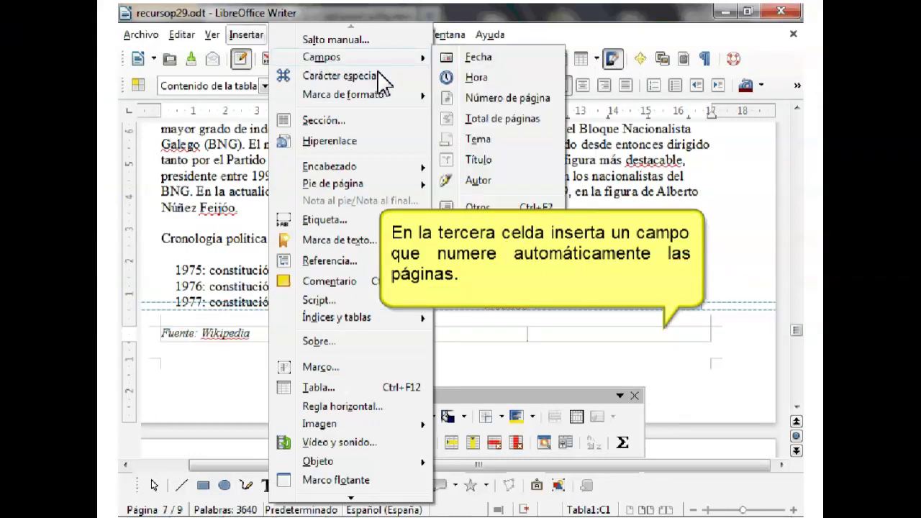
pyautogui.click(504, 98)
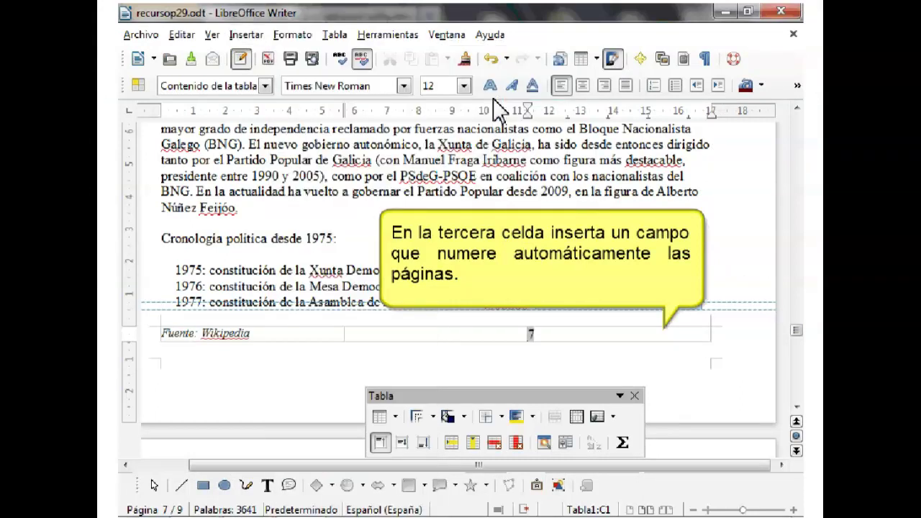
pyautogui.click(604, 86)
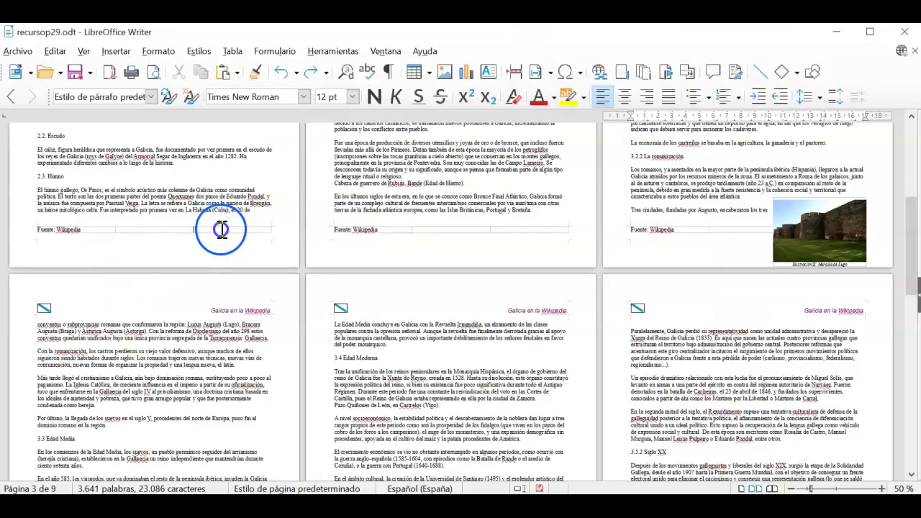
# - Put a page-number field in the third footer cell, right-align it, and check it across pages
pyautogui.click(220, 231)
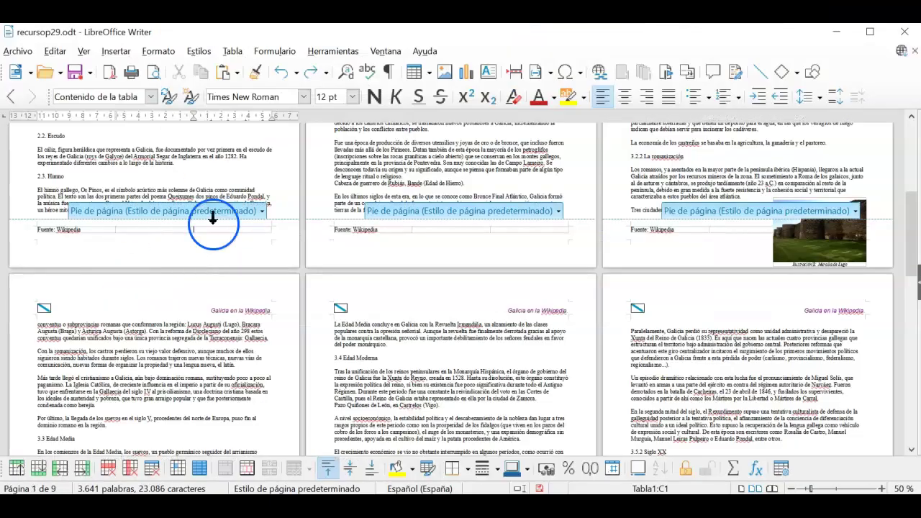
pyautogui.click(116, 51)
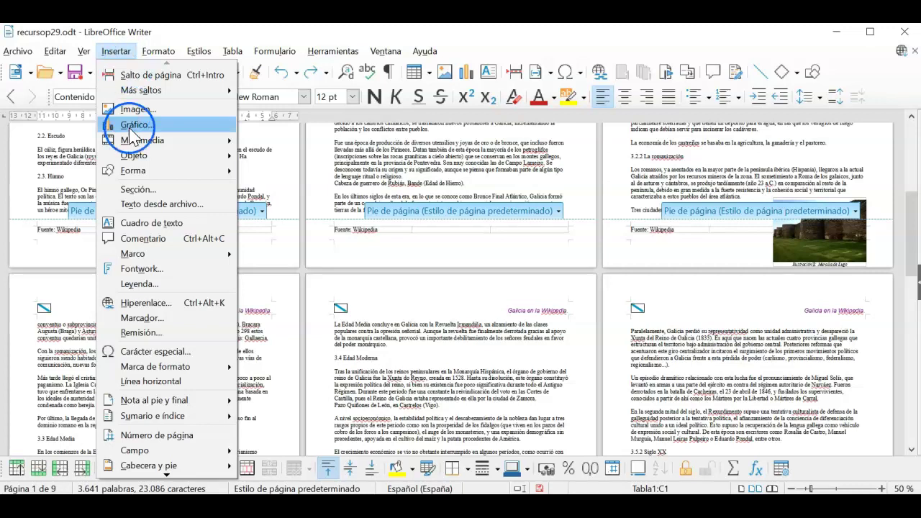
pyautogui.moveTo(201, 454)
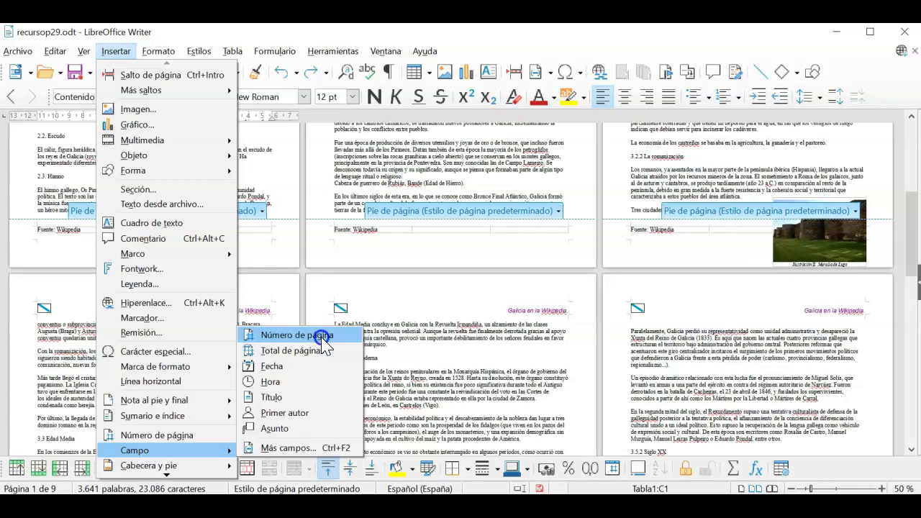
pyautogui.click(321, 336)
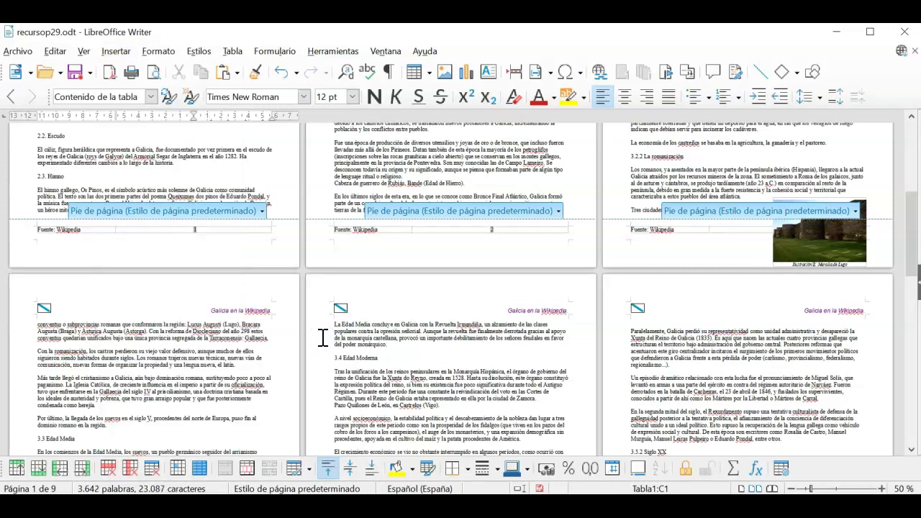
pyautogui.click(203, 229)
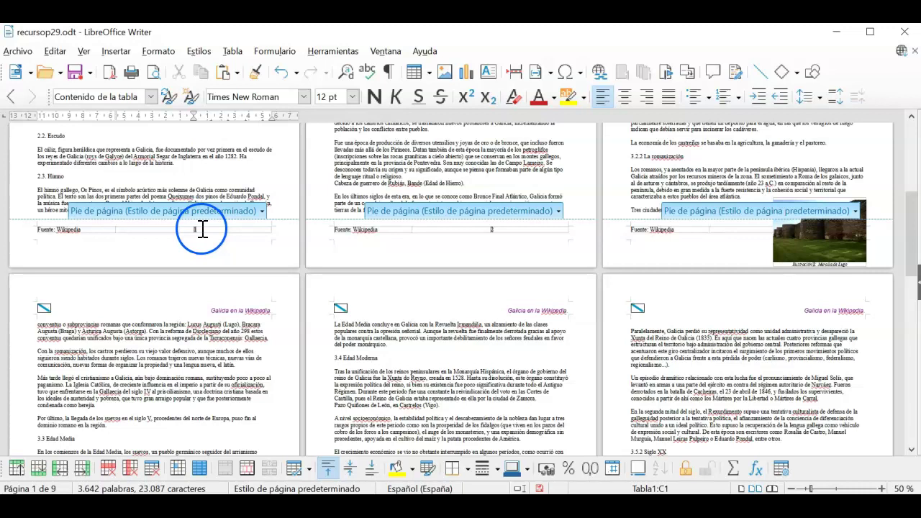
pyautogui.click(645, 96)
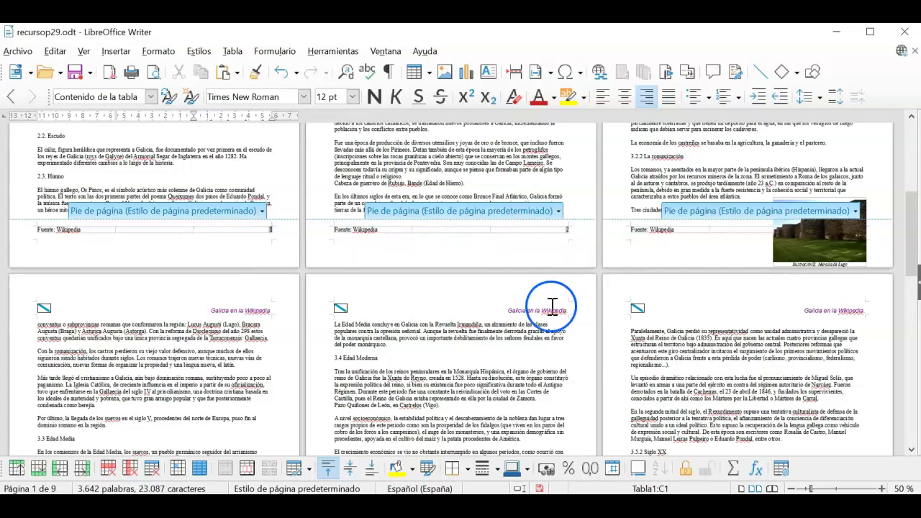
pyautogui.scroll(-5, 551, 309)
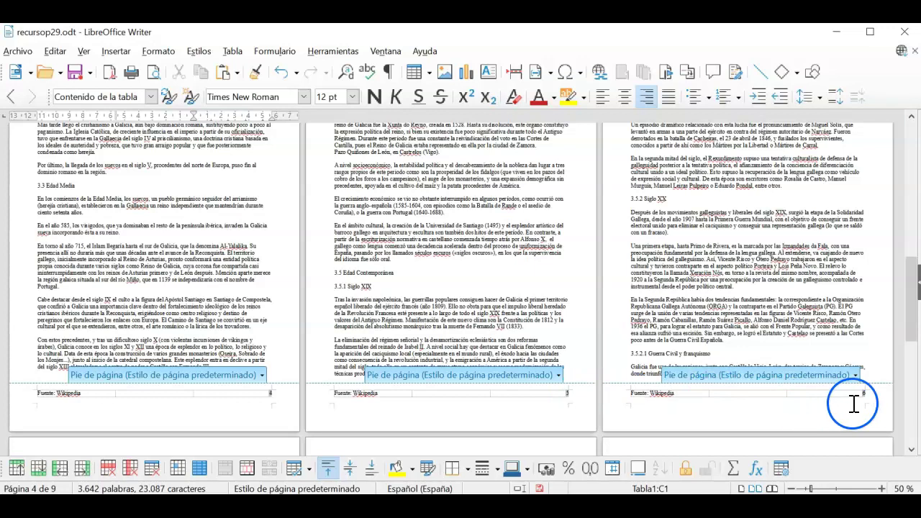
pyautogui.scroll(3, 644, 351)
pyautogui.scroll(7, 649, 351)
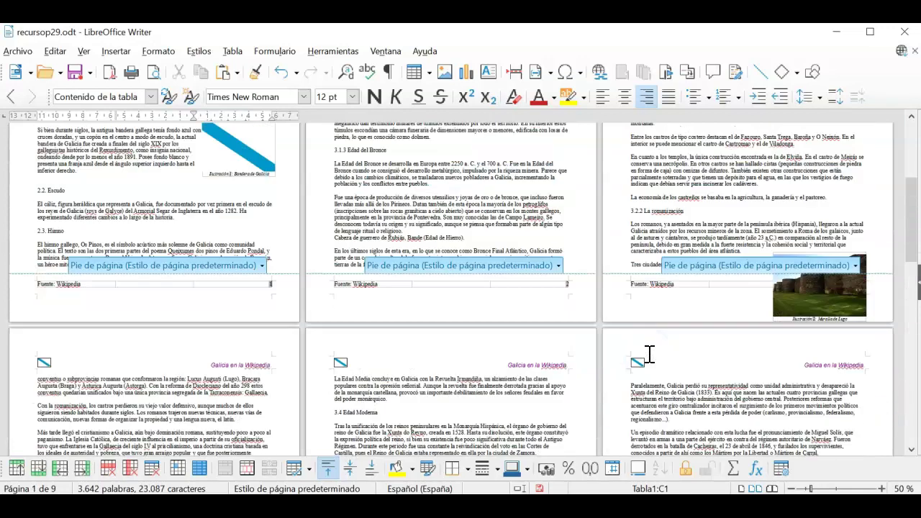
pyautogui.scroll(-3, 648, 353)
pyautogui.click(522, 238)
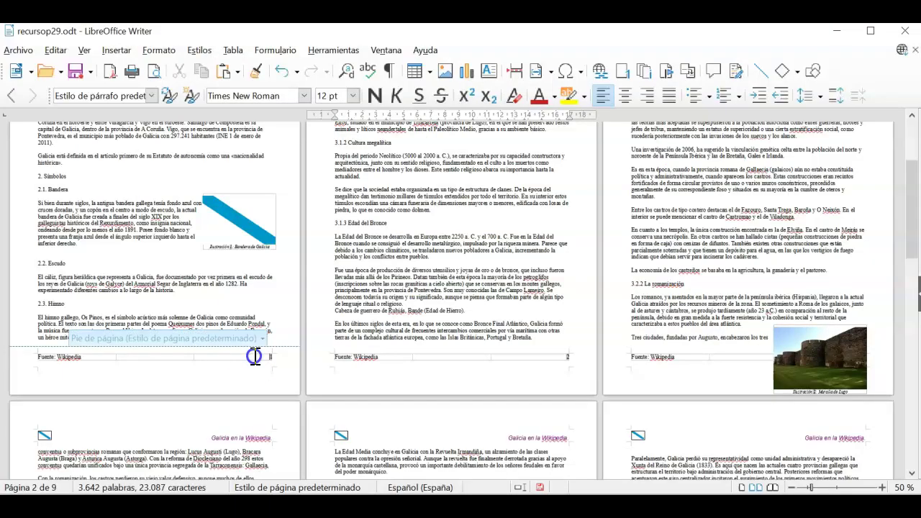
# - Place the cursor before the page number in the footer's third cell
pyautogui.click(262, 363)
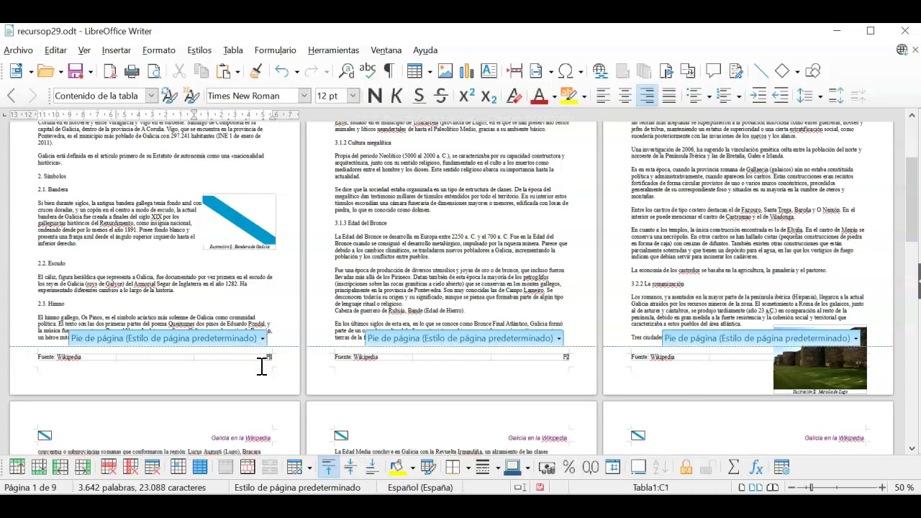
# - Complete the 'Página' label and make the page number bold, italic and dark blue
pyautogui.write('ina')
pyautogui.click(271, 357)
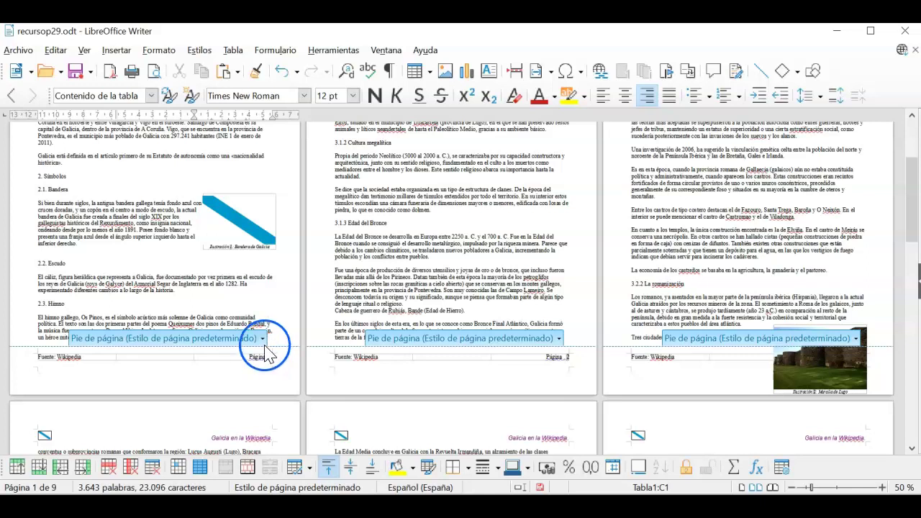
pyautogui.doubleClick(271, 357)
pyautogui.click(397, 96)
pyautogui.click(375, 96)
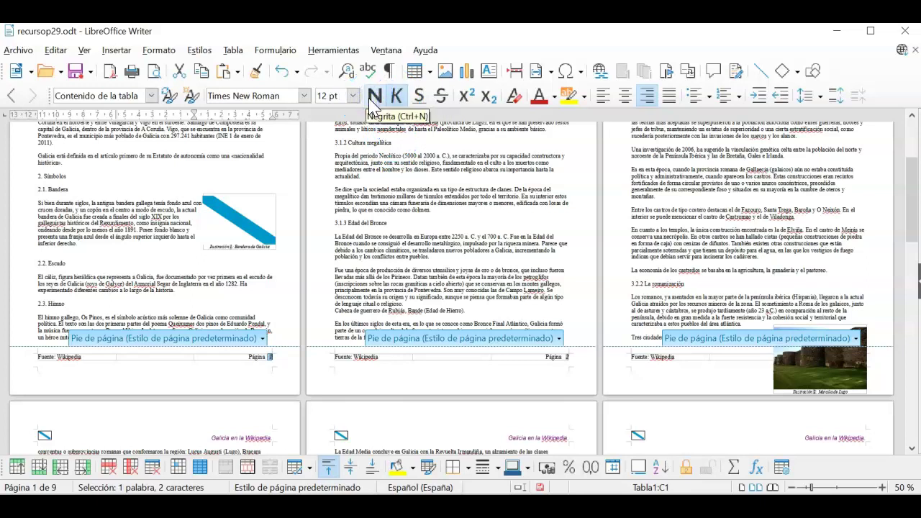
pyautogui.click(554, 97)
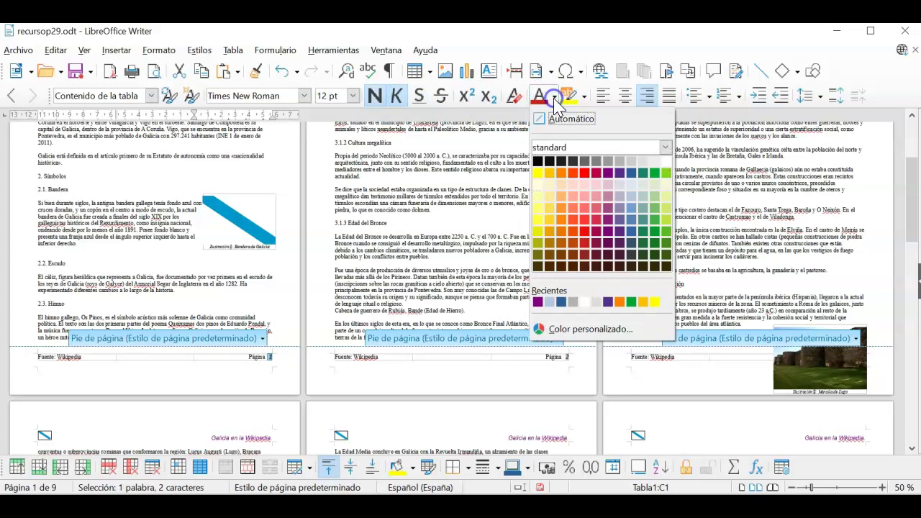
pyautogui.click(631, 174)
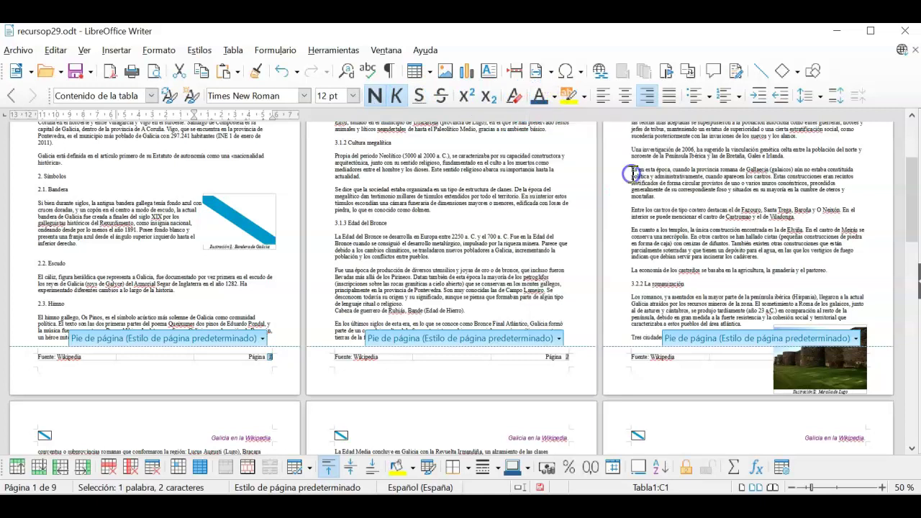
pyautogui.click(491, 367)
pyautogui.click(500, 302)
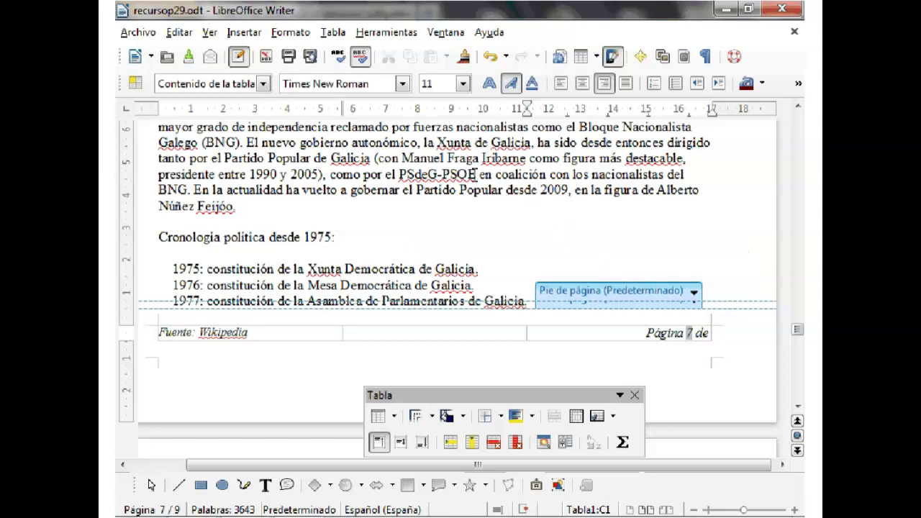
# - Add a total-pages field after 'de' so the footer reads 'Página 7 de 9', then preview printing
pyautogui.click(242, 33)
pyautogui.moveTo(308, 56)
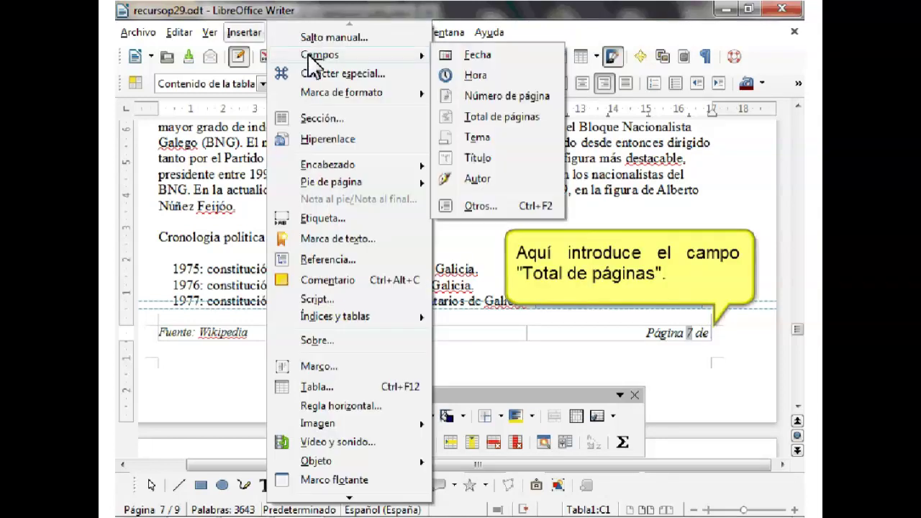
pyautogui.click(491, 119)
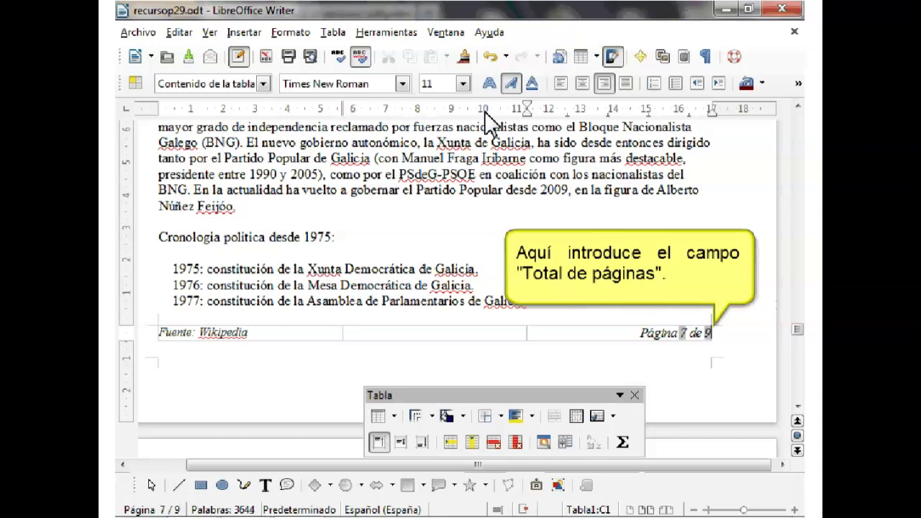
pyautogui.click(309, 58)
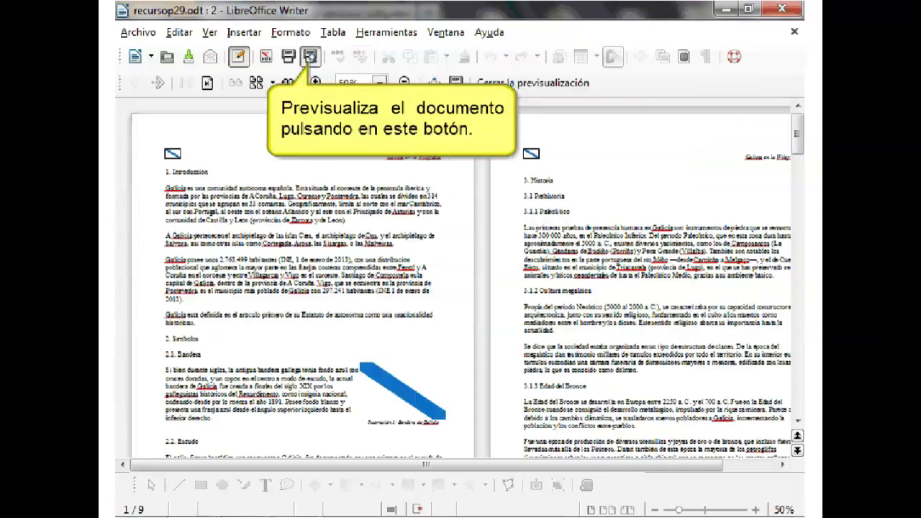
# - Page down through the print preview, then close it
pyautogui.press('pagedown')
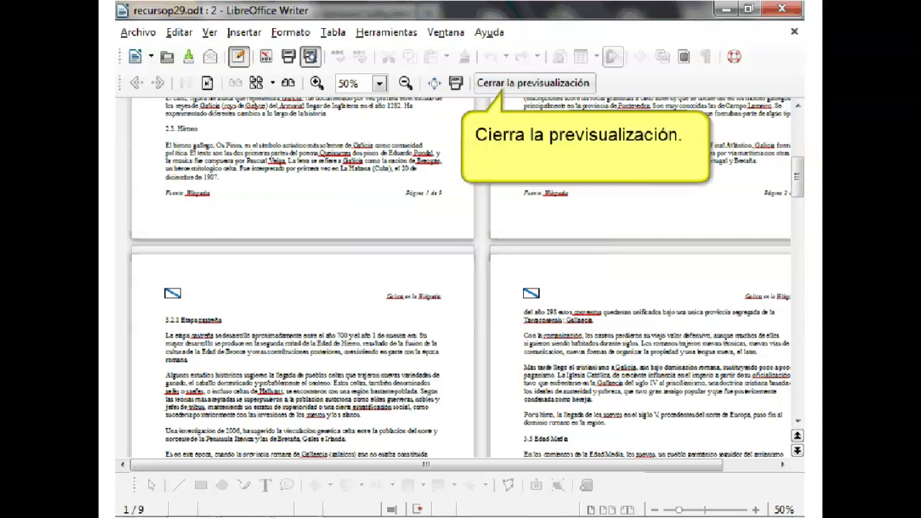
pyautogui.click(533, 82)
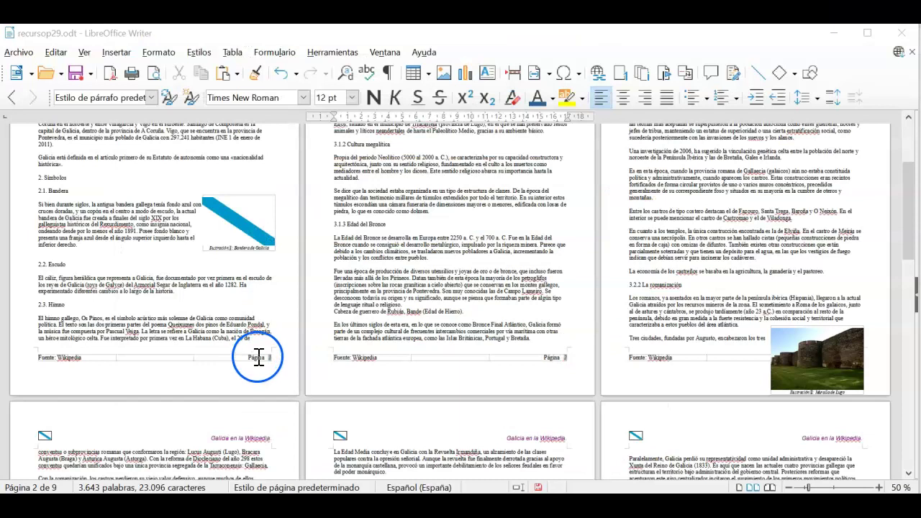
# - Zoom in on the footer and put the cursor right after the page-number field
pyautogui.click(260, 358)
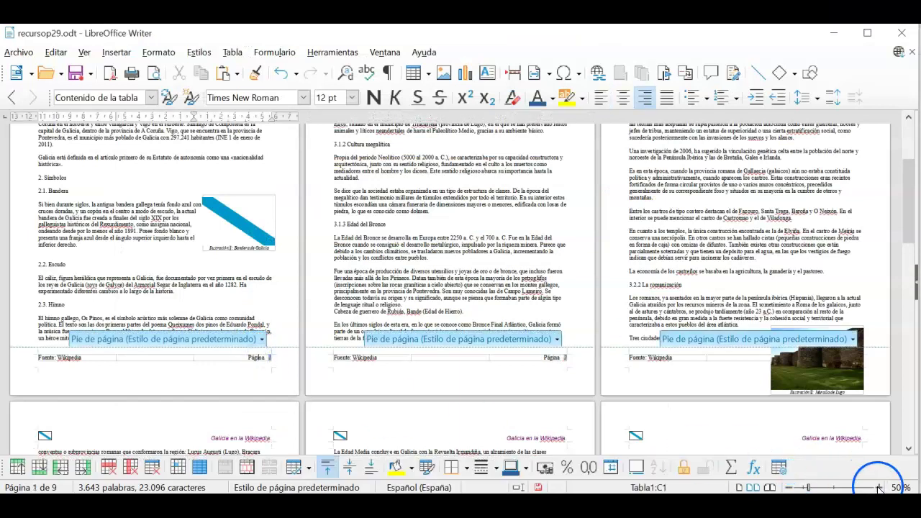
pyautogui.click(878, 488)
pyautogui.click(879, 488)
pyautogui.click(879, 488)
pyautogui.click(879, 488)
pyautogui.click(879, 488)
pyautogui.click(878, 487)
pyautogui.click(879, 488)
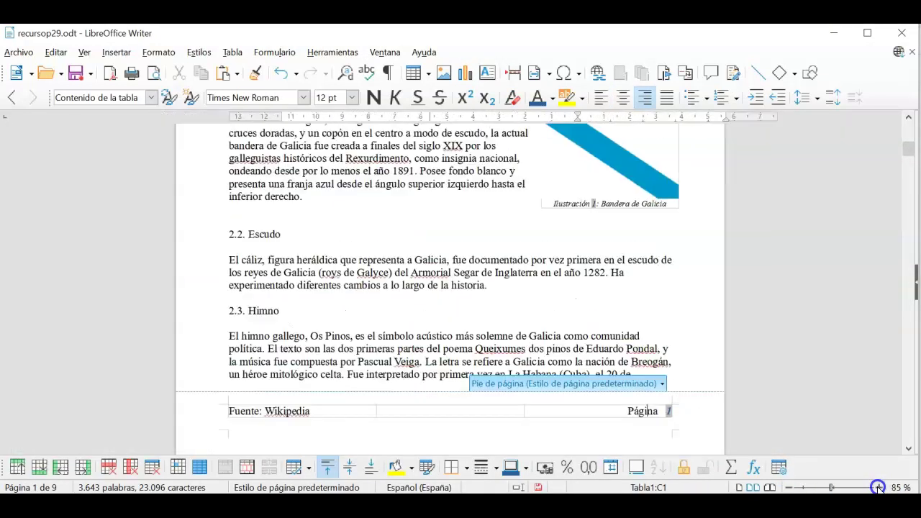
pyautogui.scroll(-2, 687, 321)
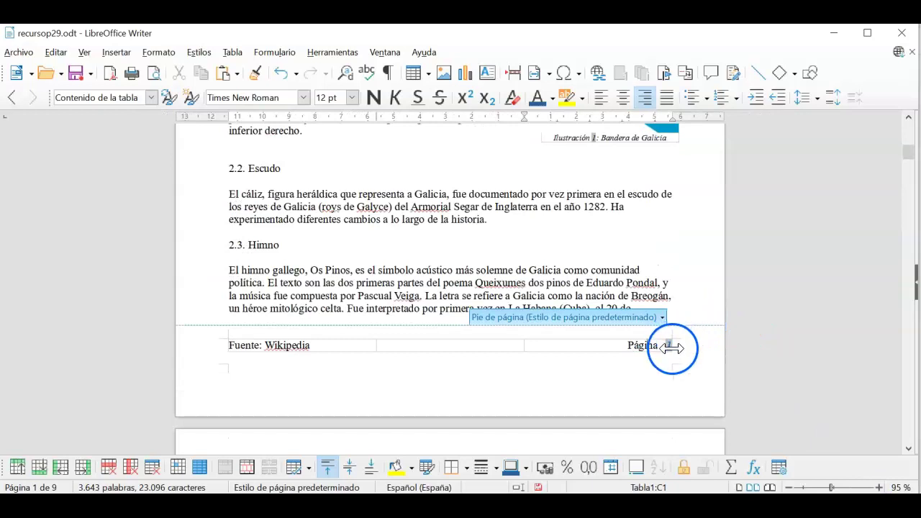
pyautogui.click(668, 345)
pyautogui.click(719, 365)
# - Type ' de' and add a total-pages field so the footer reads 'Página 1 de 9'
pyautogui.write('de')
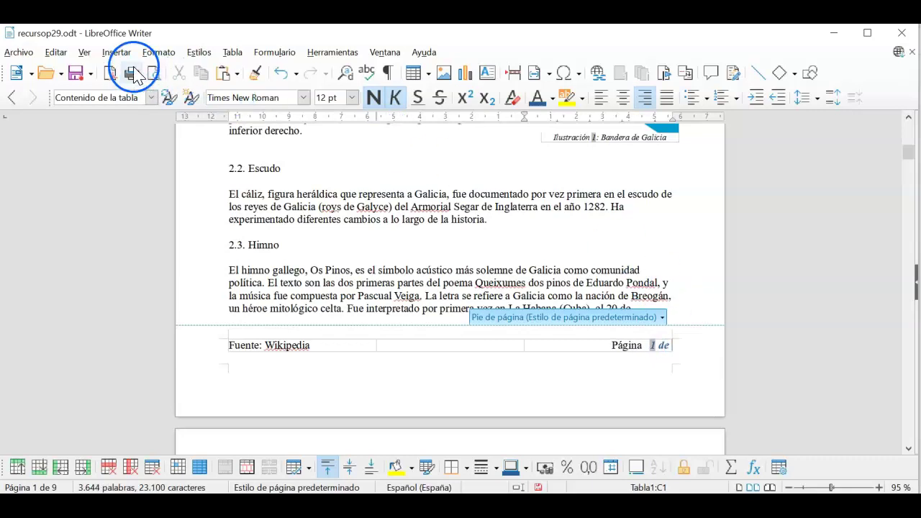
pyautogui.click(117, 52)
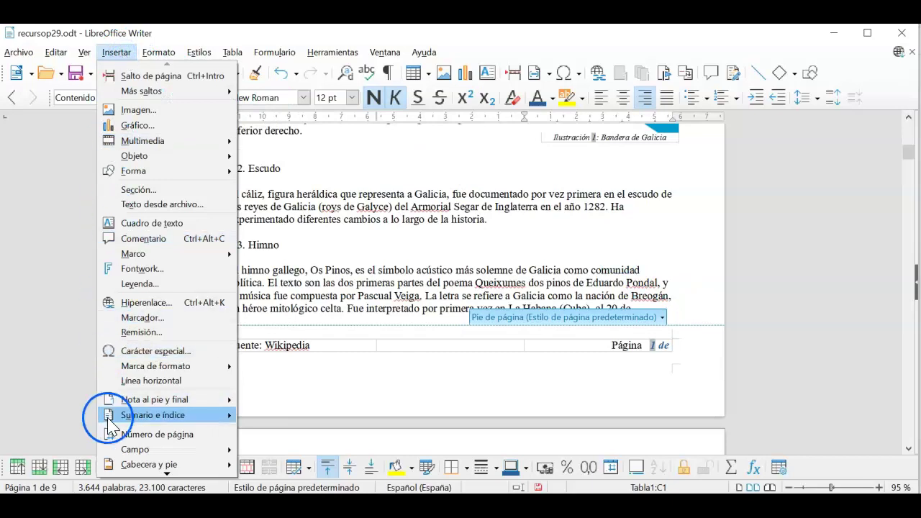
pyautogui.moveTo(139, 451)
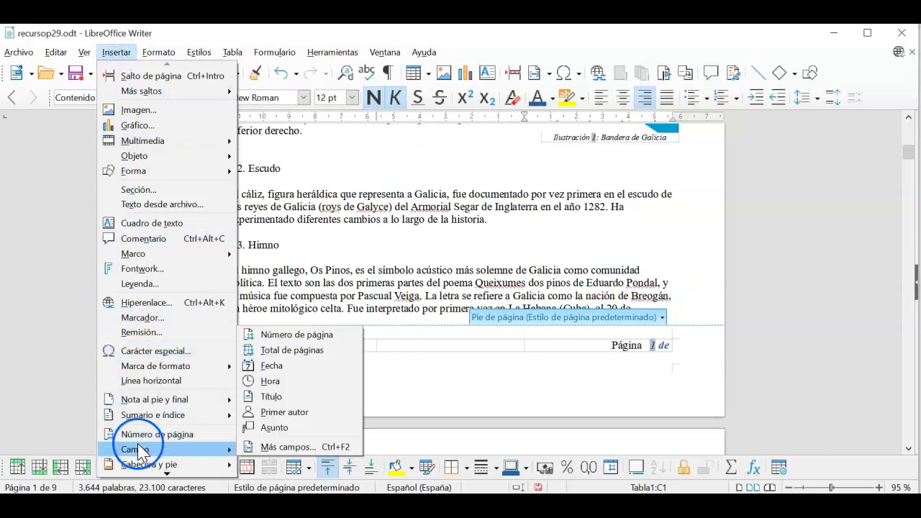
pyautogui.click(309, 352)
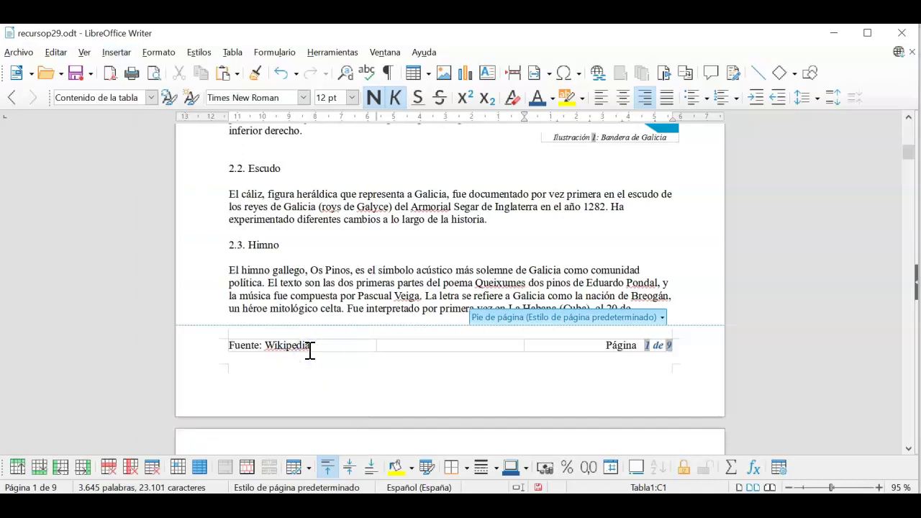
pyautogui.click(438, 266)
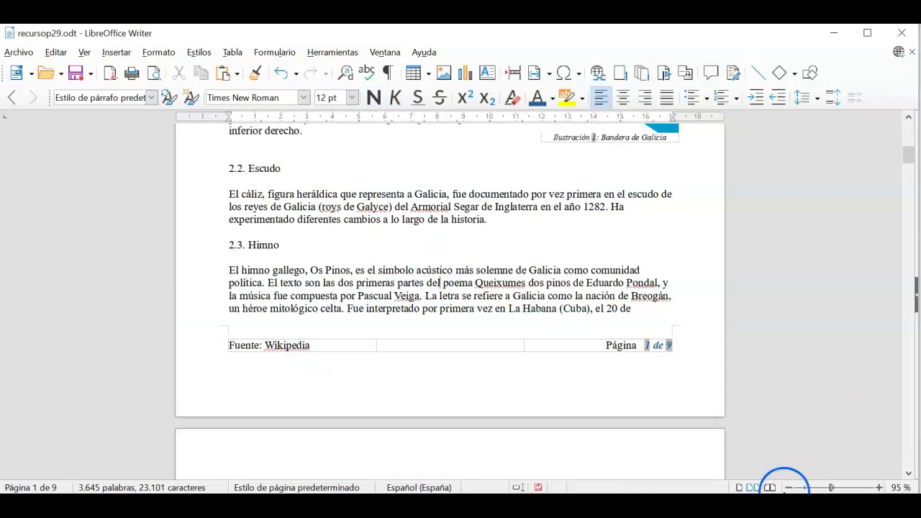
# - Zoom the print preview out to four pages per row and scroll through the pages
pyautogui.click(789, 487)
pyautogui.click(789, 487)
pyautogui.click(789, 487)
pyautogui.click(789, 487)
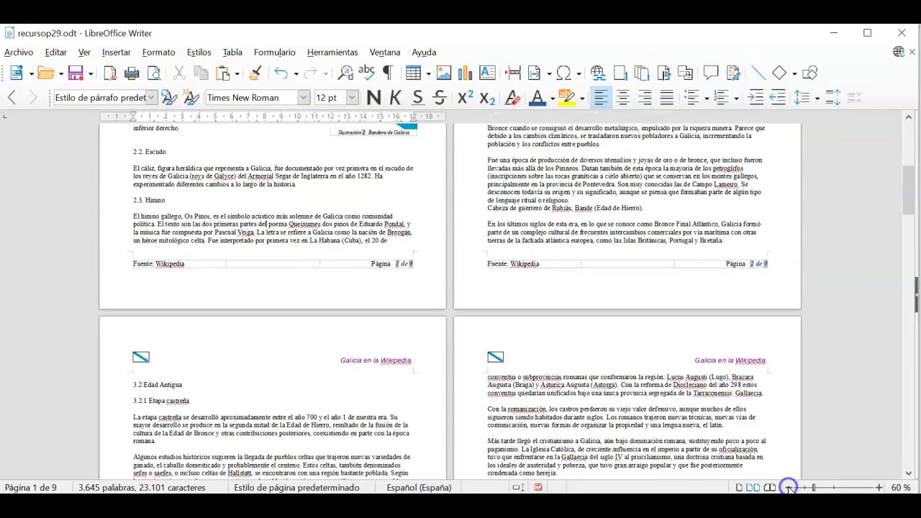
pyautogui.click(789, 487)
pyautogui.click(789, 488)
pyautogui.click(790, 487)
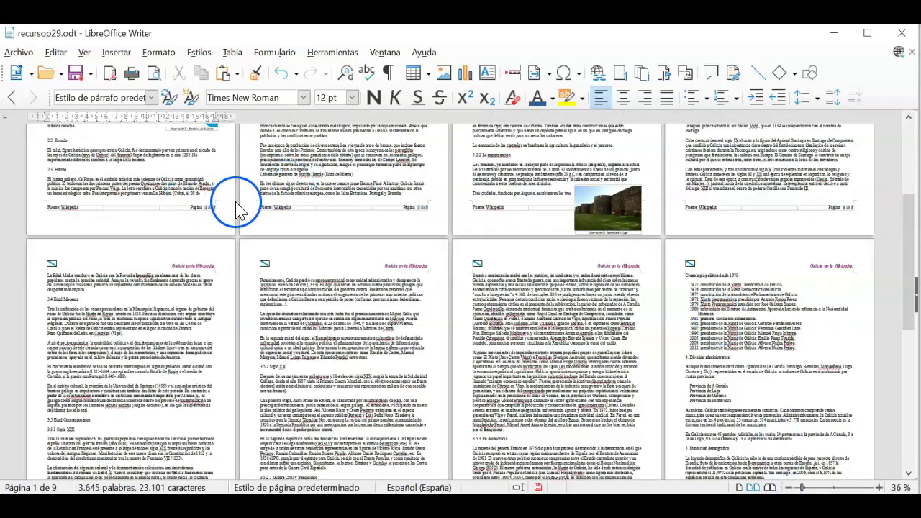
pyautogui.scroll(-1, 863, 201)
pyautogui.scroll(-4, 862, 202)
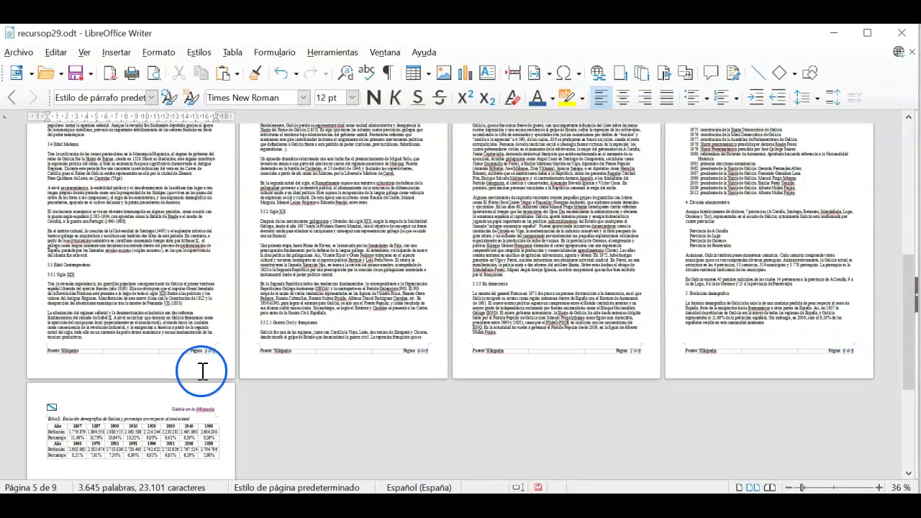
pyautogui.scroll(5, 157, 387)
pyautogui.scroll(3, 157, 386)
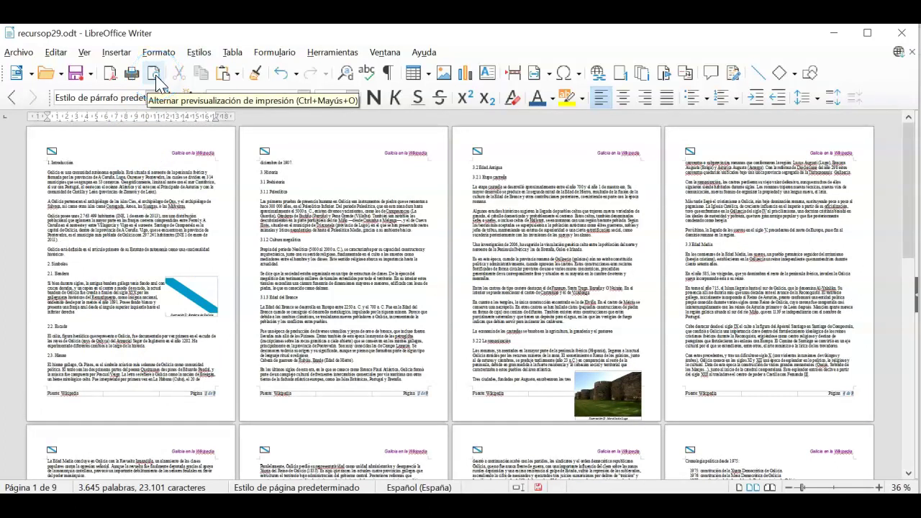
# - Reopen print preview, resize the pages, scroll through them, then close the preview to resume editing
pyautogui.click(156, 78)
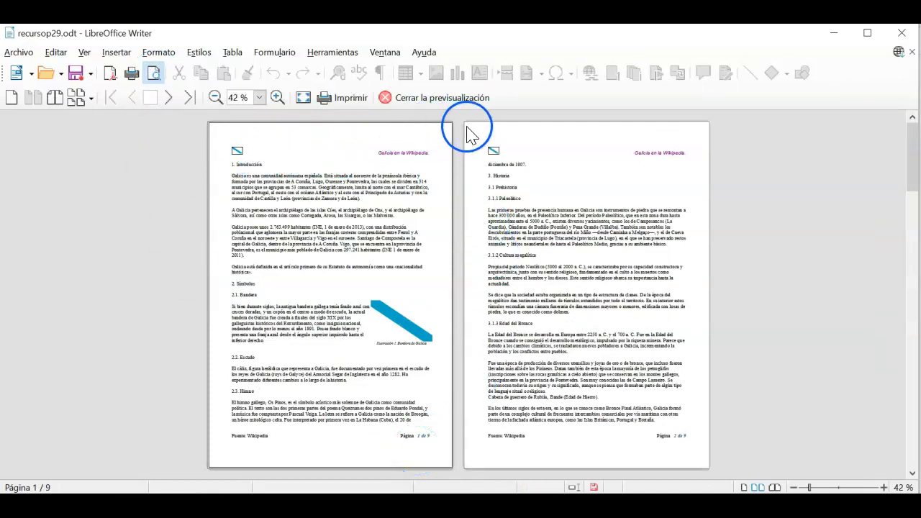
pyautogui.click(793, 488)
pyautogui.click(793, 488)
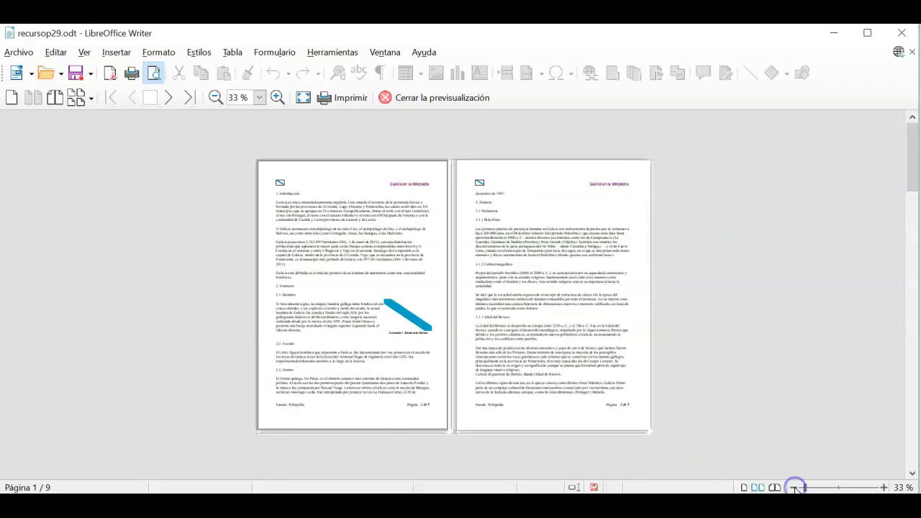
pyautogui.click(883, 488)
pyautogui.click(883, 488)
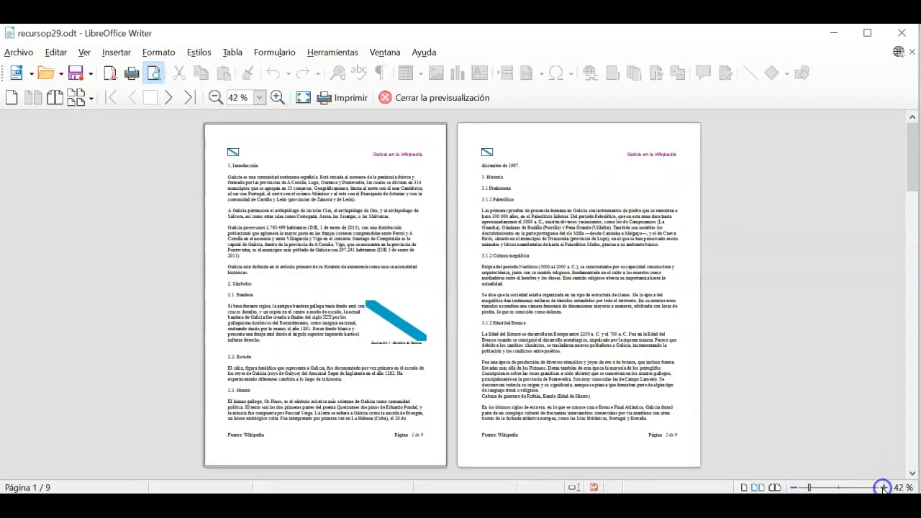
pyautogui.click(883, 488)
pyautogui.click(883, 488)
pyautogui.click(883, 488)
pyautogui.click(587, 237)
pyautogui.scroll(-4, 586, 237)
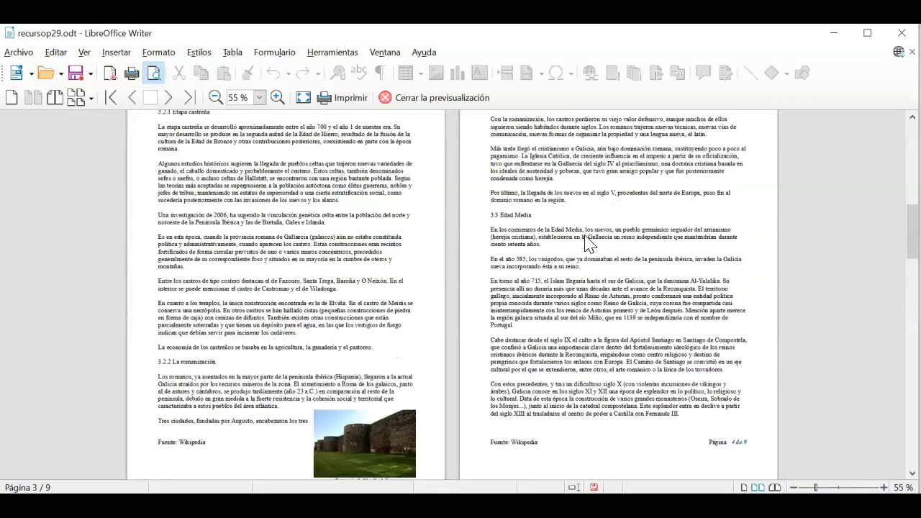
pyautogui.scroll(-3, 586, 245)
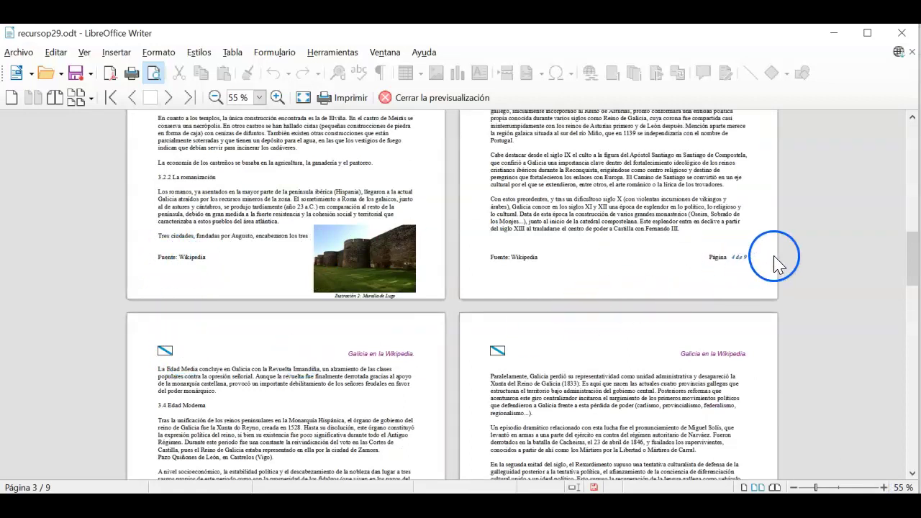
pyautogui.scroll(-5, 748, 277)
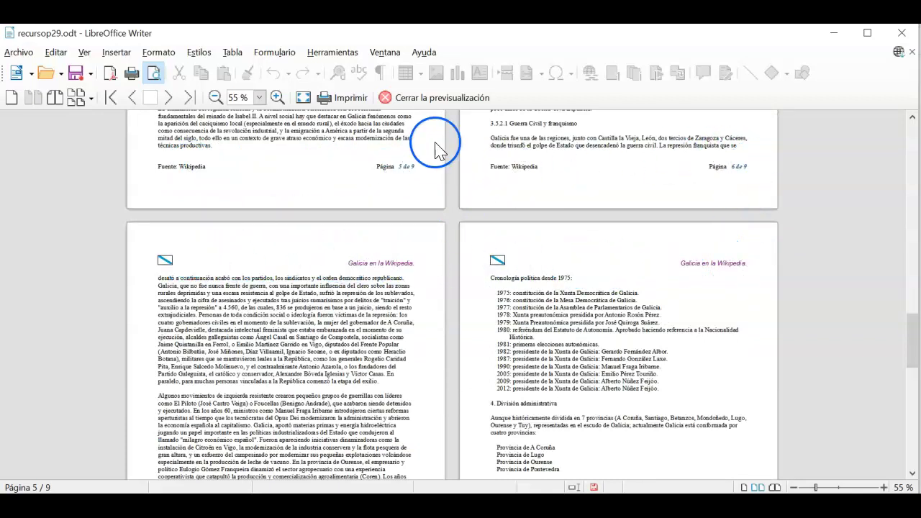
pyautogui.click(449, 105)
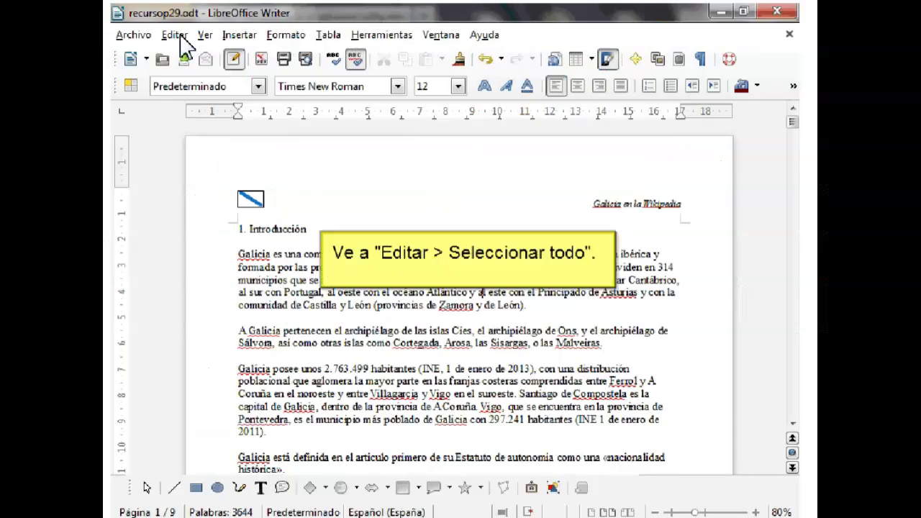
pyautogui.click(174, 34)
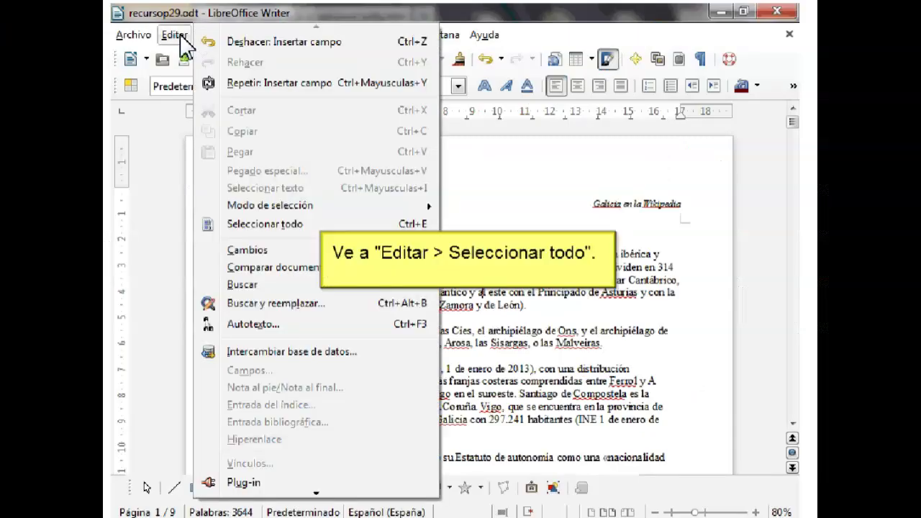
# - Select all text and give every paragraph 1.5 line spacing and justified alignment
pyautogui.click(272, 224)
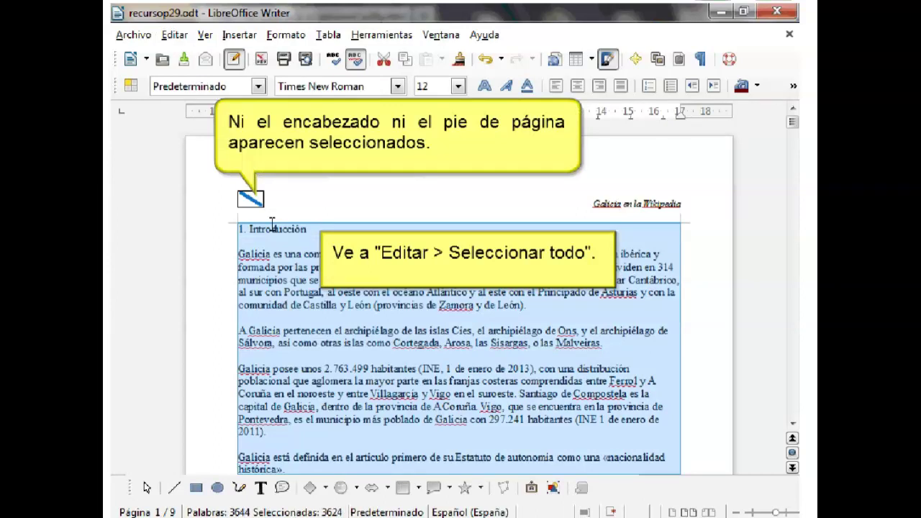
pyautogui.click(286, 35)
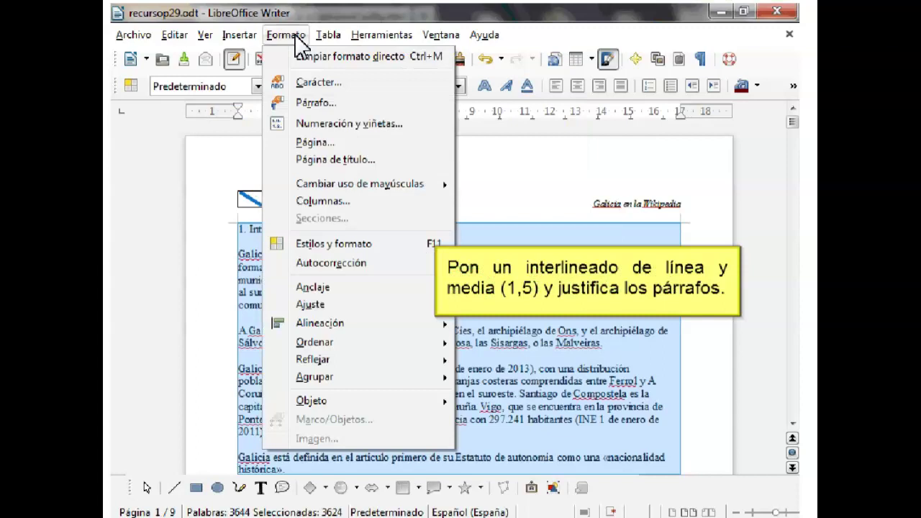
pyautogui.click(317, 105)
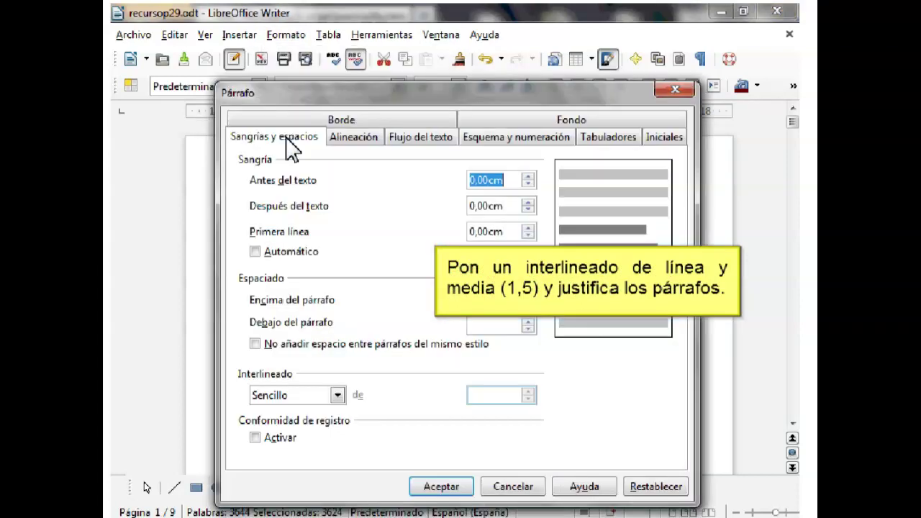
pyautogui.click(335, 395)
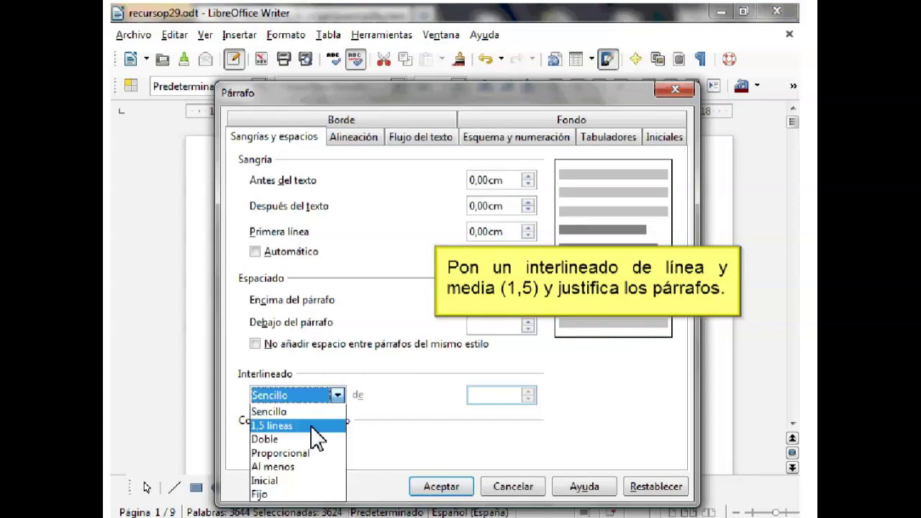
pyautogui.click(317, 428)
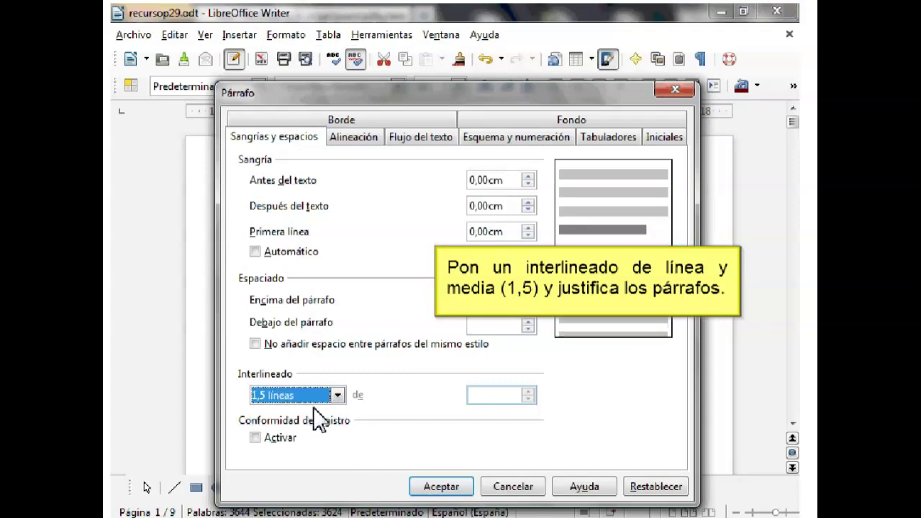
pyautogui.click(365, 149)
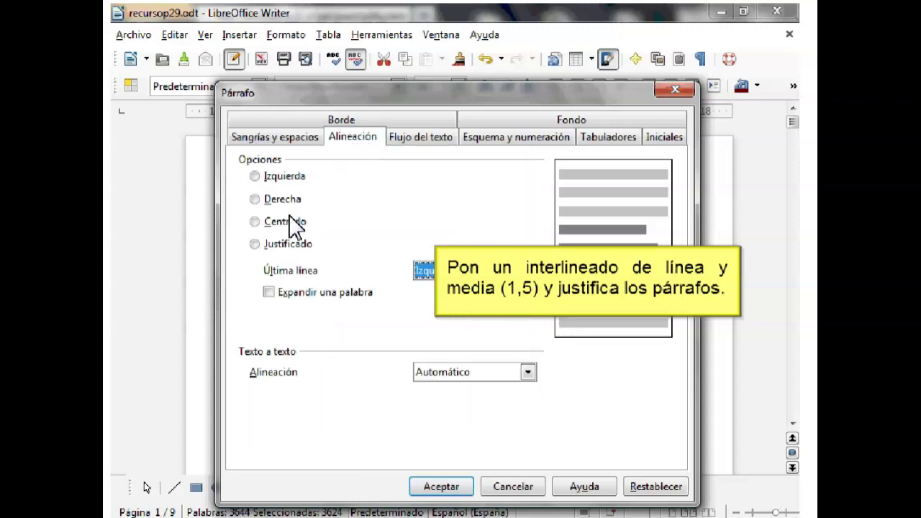
pyautogui.click(263, 248)
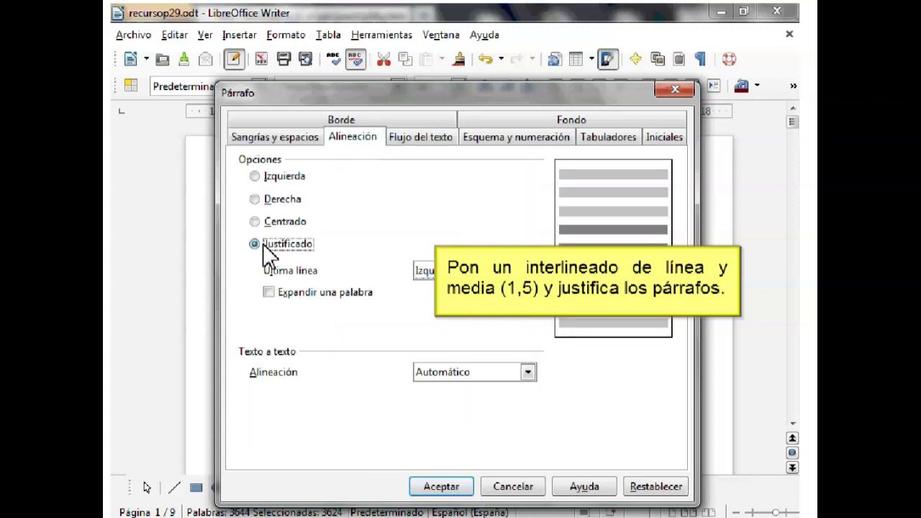
pyautogui.click(441, 487)
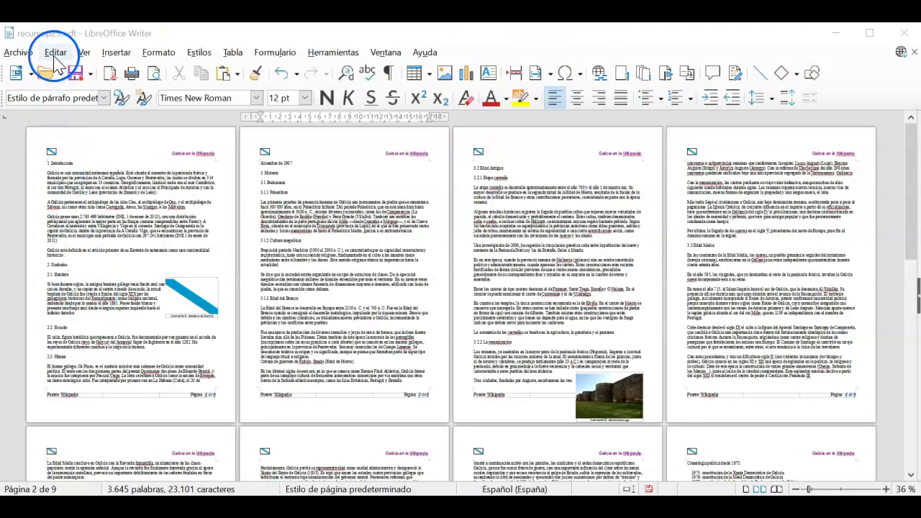
# - Open the Editar menu in the newer Writer window
pyautogui.click(55, 53)
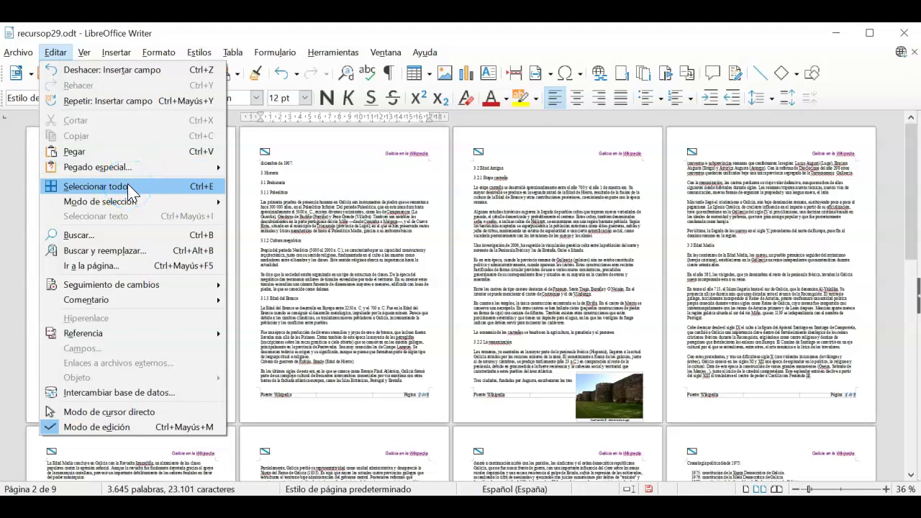
# - Select all the document text and bring up the Formato > Párrafo settings
pyautogui.click(130, 191)
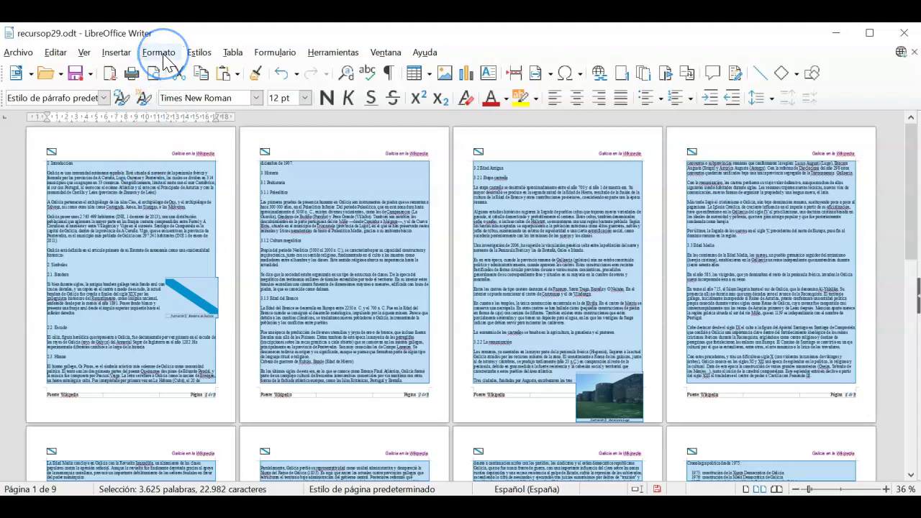
pyautogui.click(159, 53)
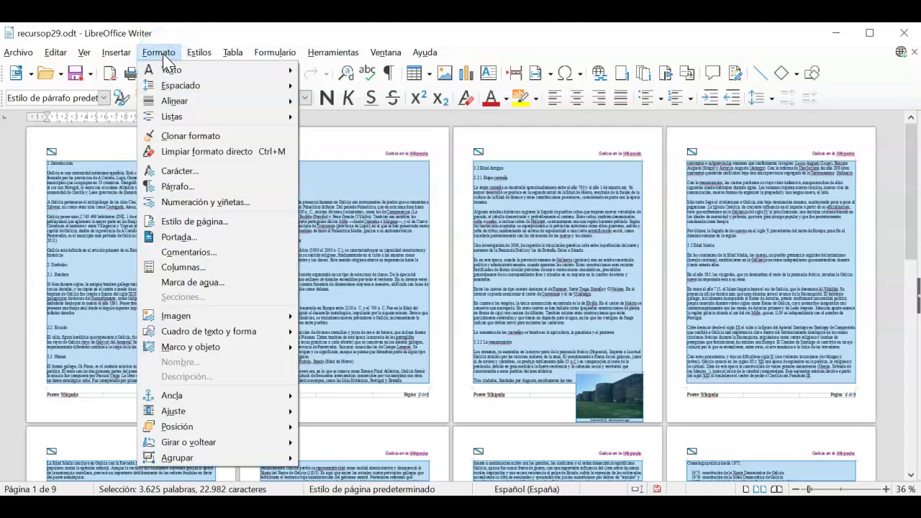
pyautogui.click(214, 191)
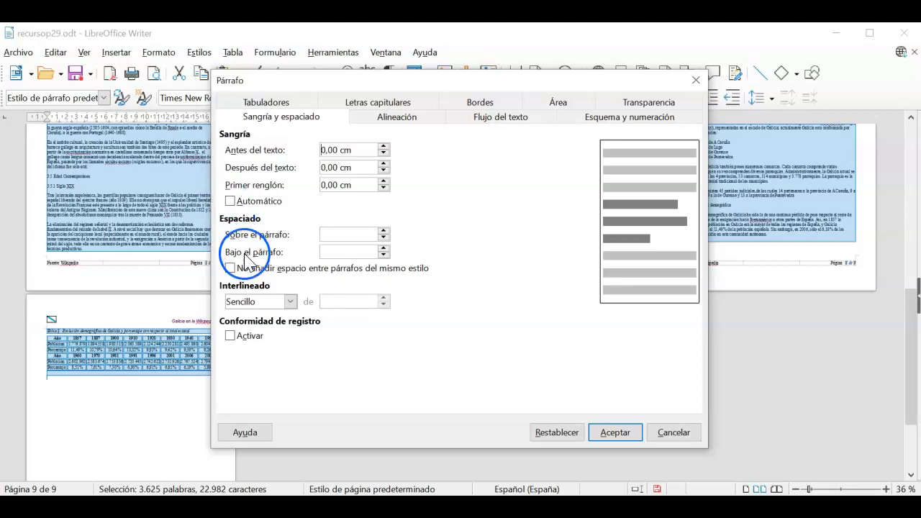
# - Set Interlineado to 1,5 renglones and alignment to Justificado, then apply to all text
pyautogui.click(290, 301)
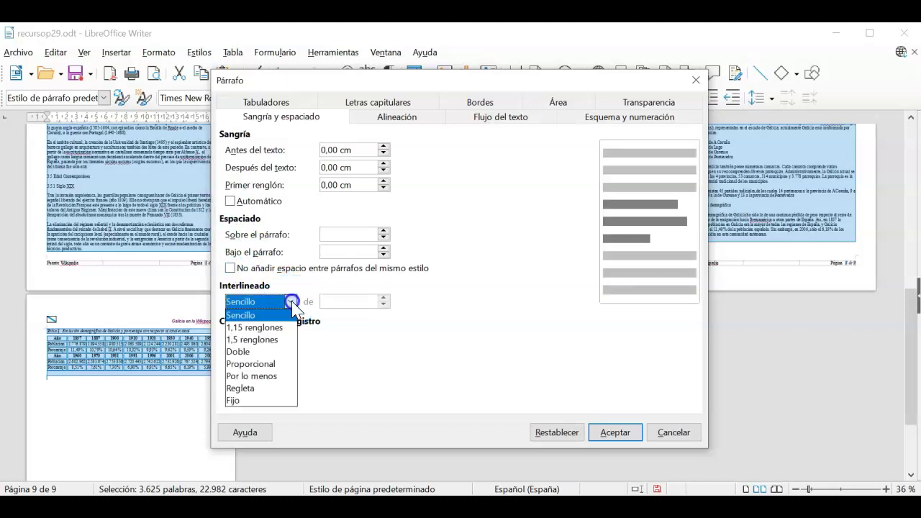
pyautogui.click(281, 339)
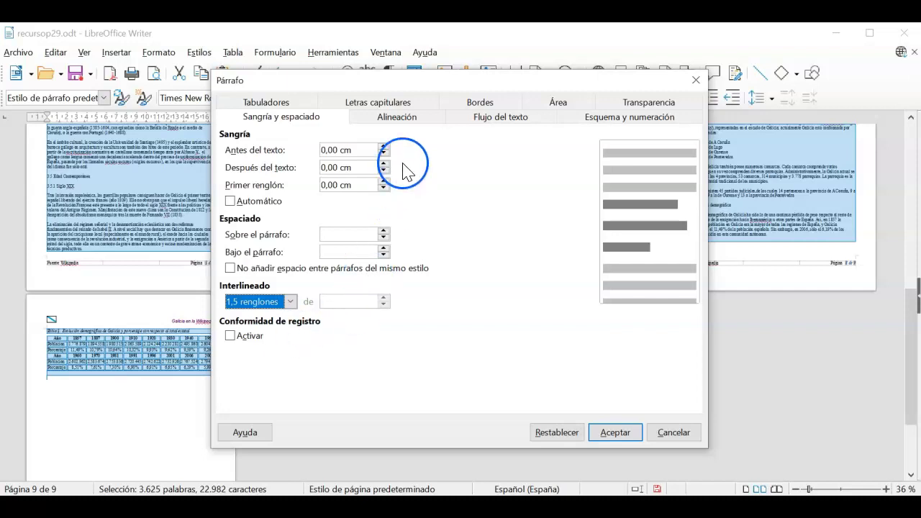
pyautogui.click(406, 119)
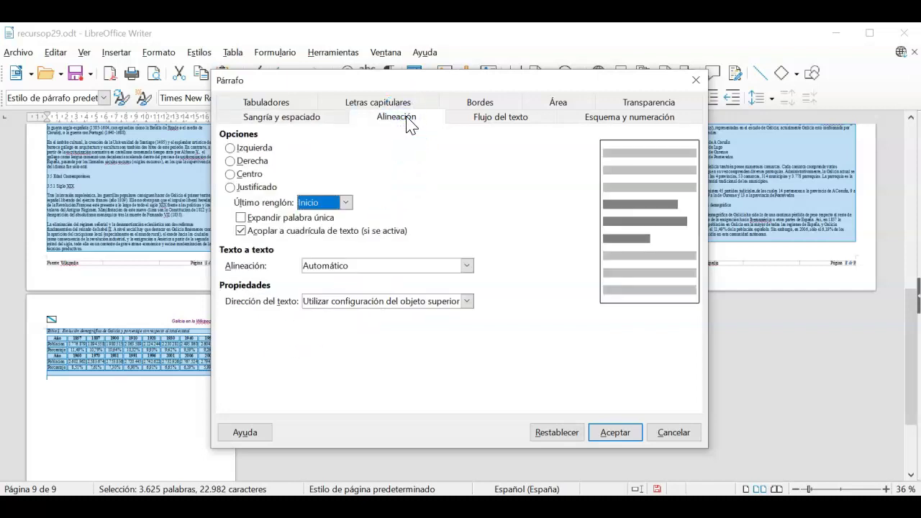
pyautogui.click(230, 187)
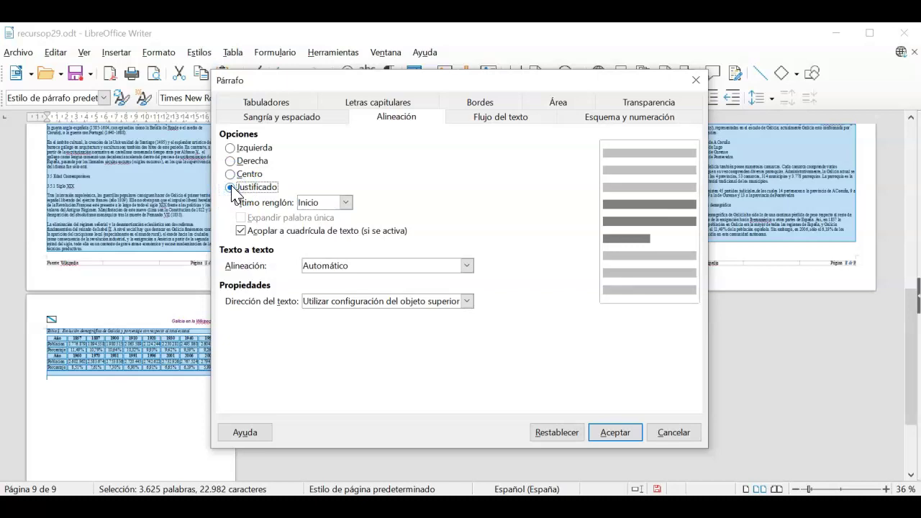
pyautogui.click(612, 432)
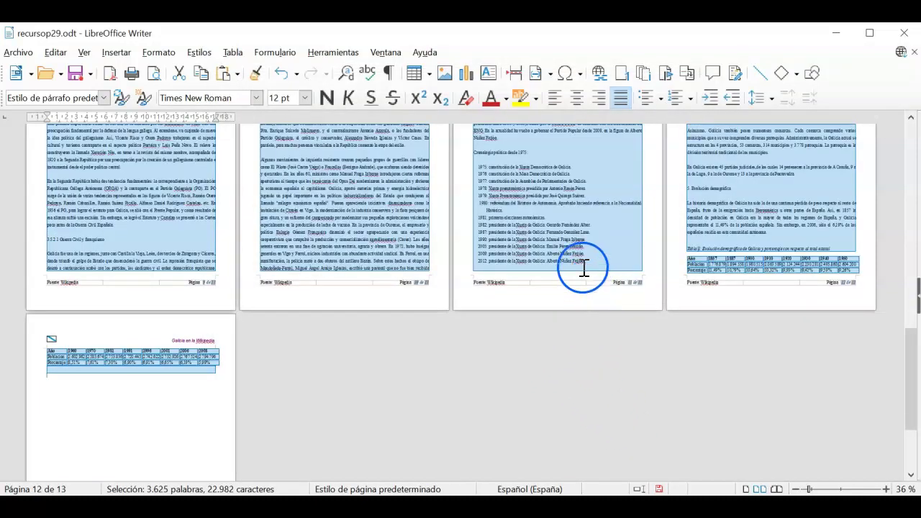
pyautogui.click(886, 490)
pyautogui.click(885, 489)
pyautogui.click(887, 490)
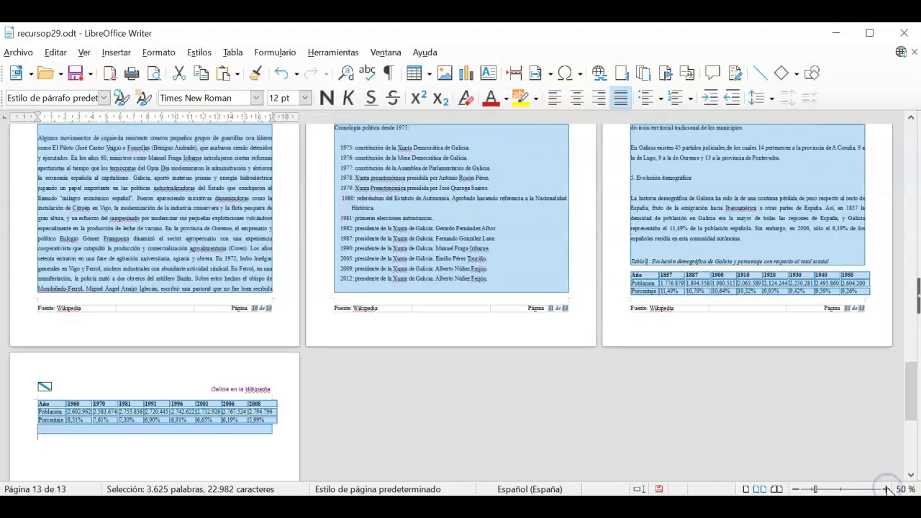
pyautogui.click(886, 489)
pyautogui.click(886, 490)
pyautogui.click(886, 489)
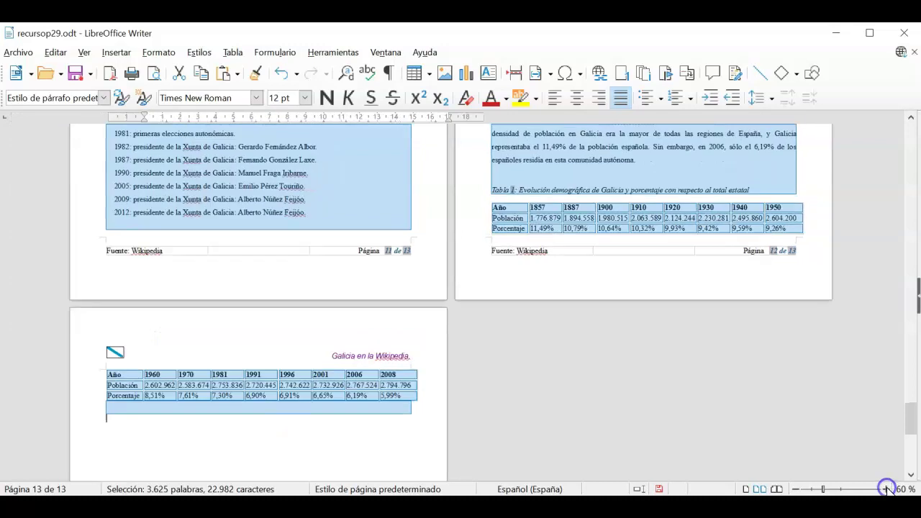
pyautogui.click(886, 489)
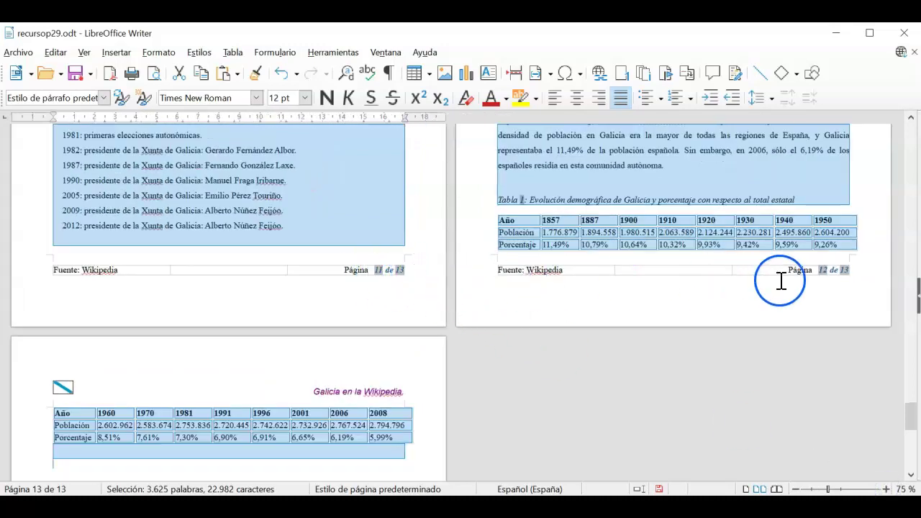
pyautogui.scroll(10, 842, 280)
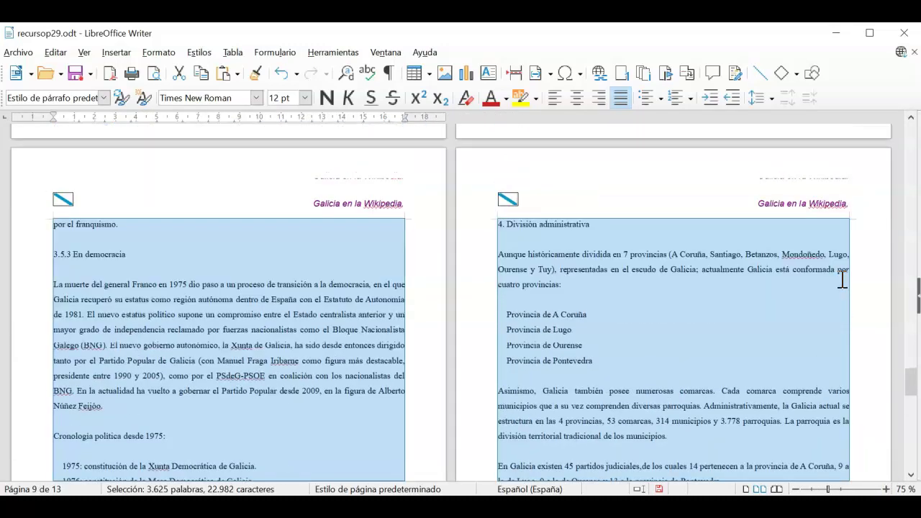
pyautogui.scroll(5, 842, 281)
pyautogui.click(682, 252)
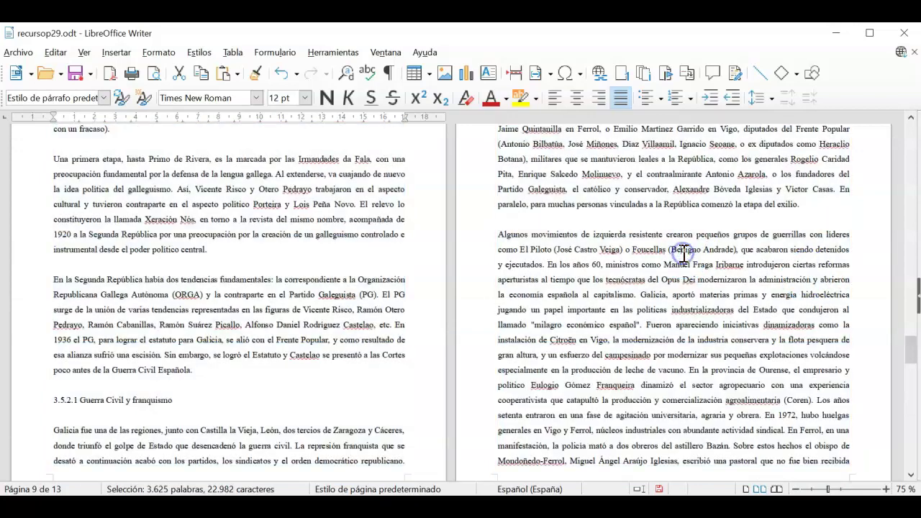
pyautogui.scroll(5, 684, 253)
pyautogui.moveTo(908, 319); pyautogui.dragTo(910, 136)
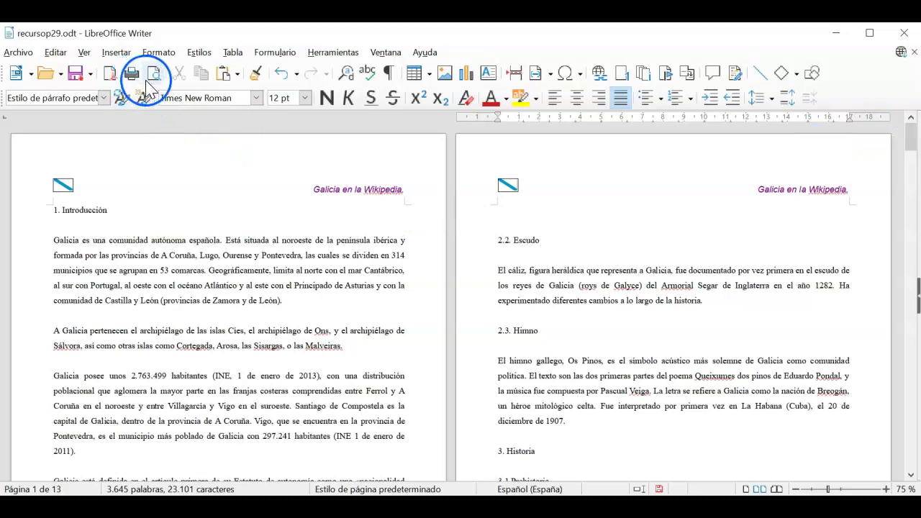
pyautogui.click(152, 75)
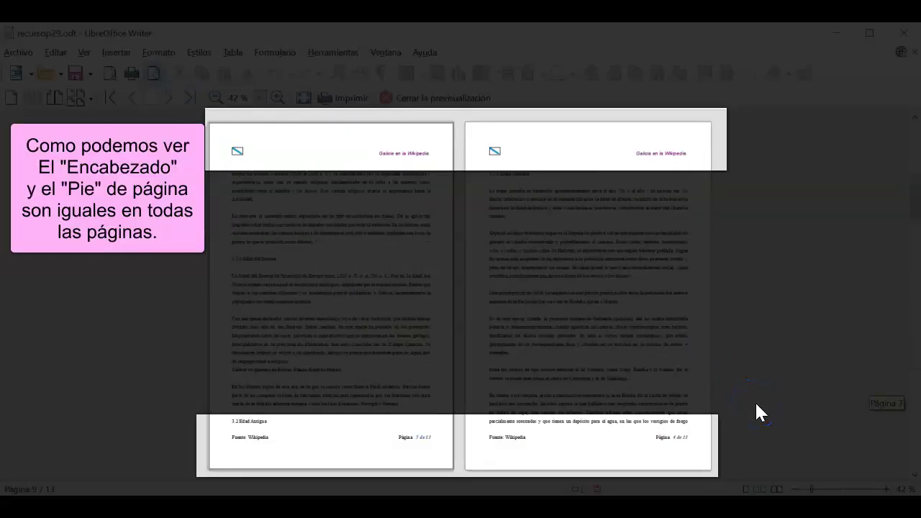
pyautogui.scroll(-5, 754, 401)
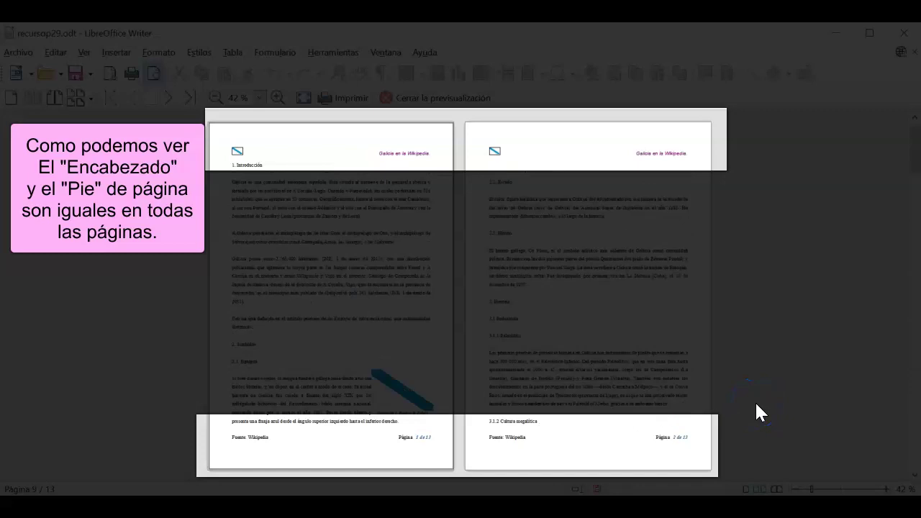
pyautogui.scroll(-6, 756, 404)
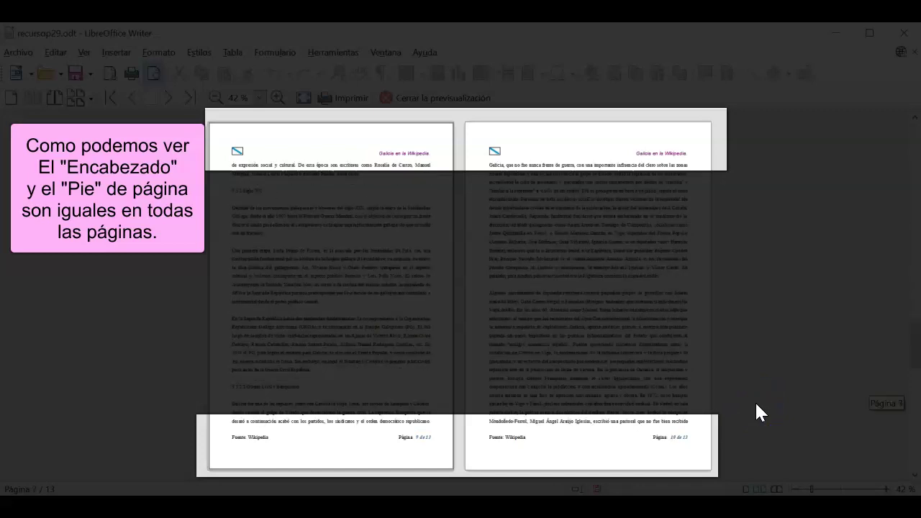
pyautogui.press('Home')
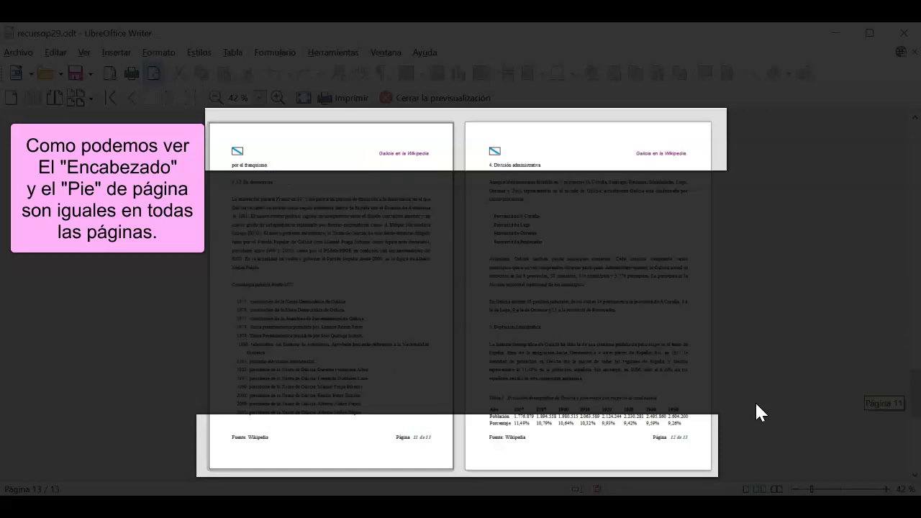
pyautogui.click(446, 104)
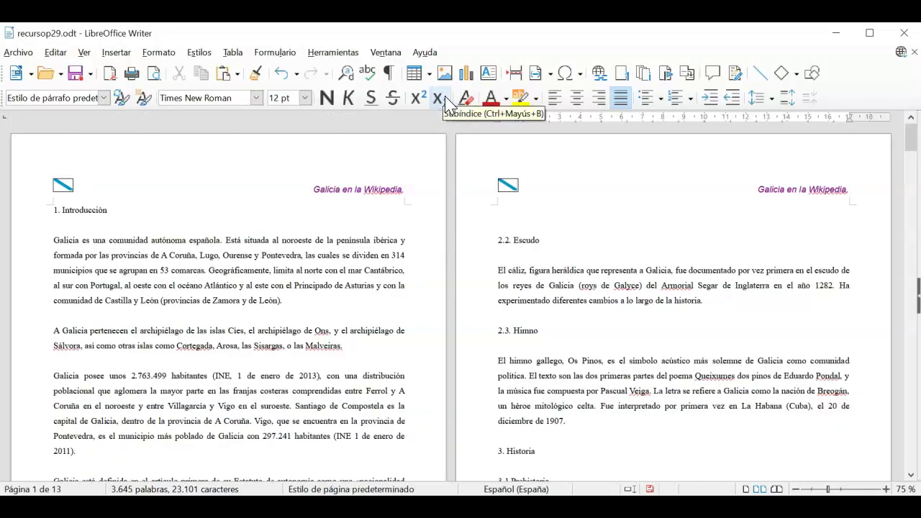
pyautogui.click(43, 507)
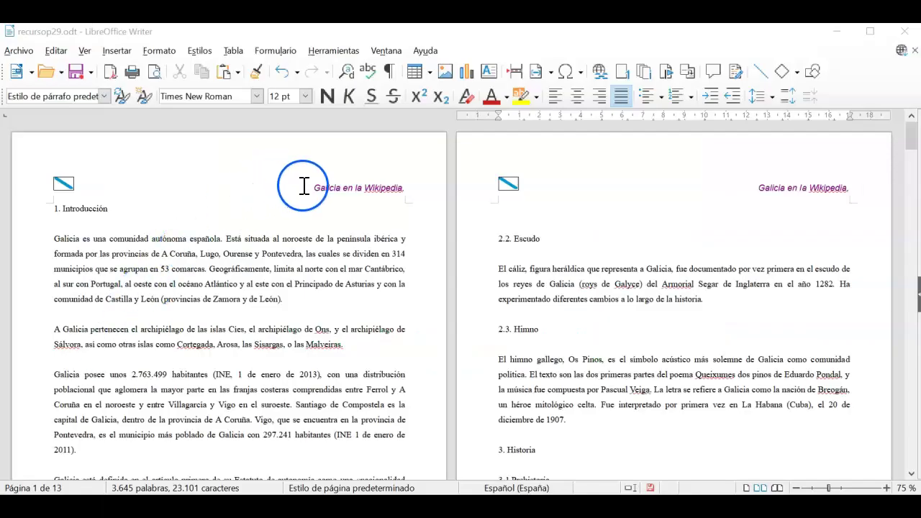
pyautogui.click(306, 187)
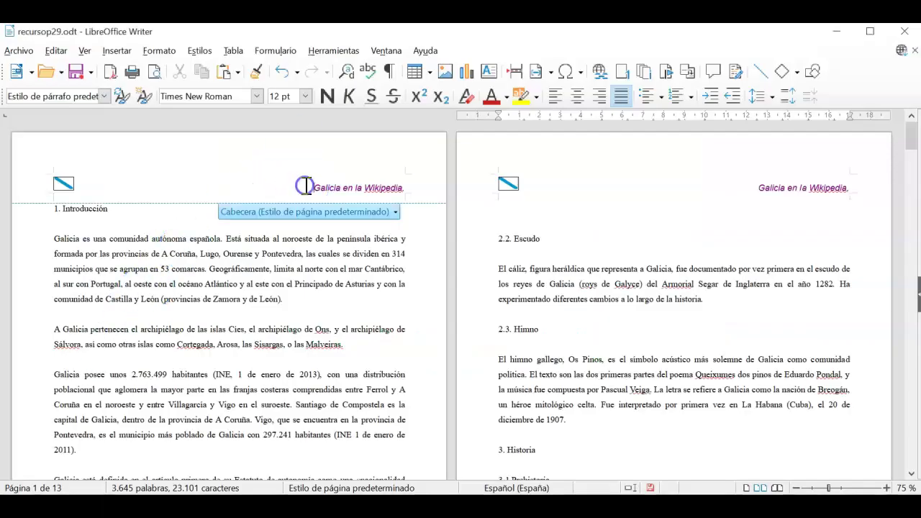
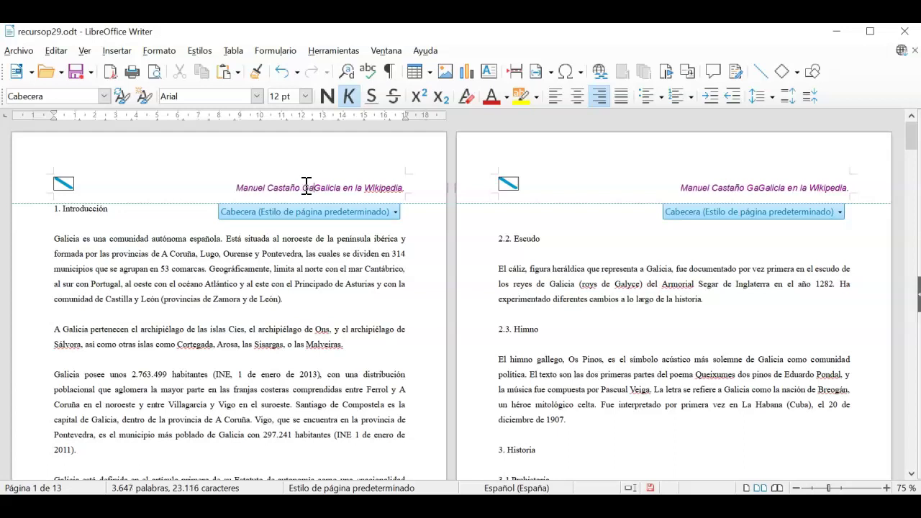
# - Type the student's full name followed by '- 3º D -' before 'Galicia en la Wikipedia' in the header
pyautogui.write('- 3')
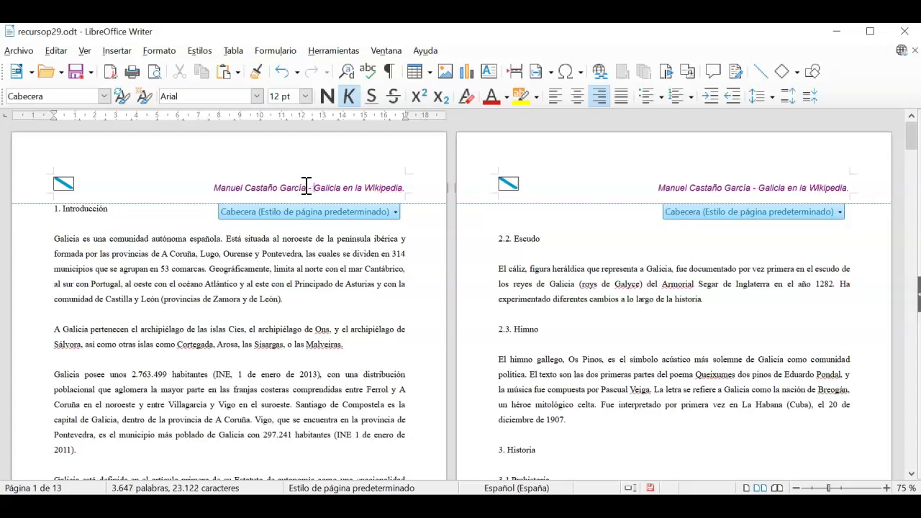
pyautogui.write('º ')
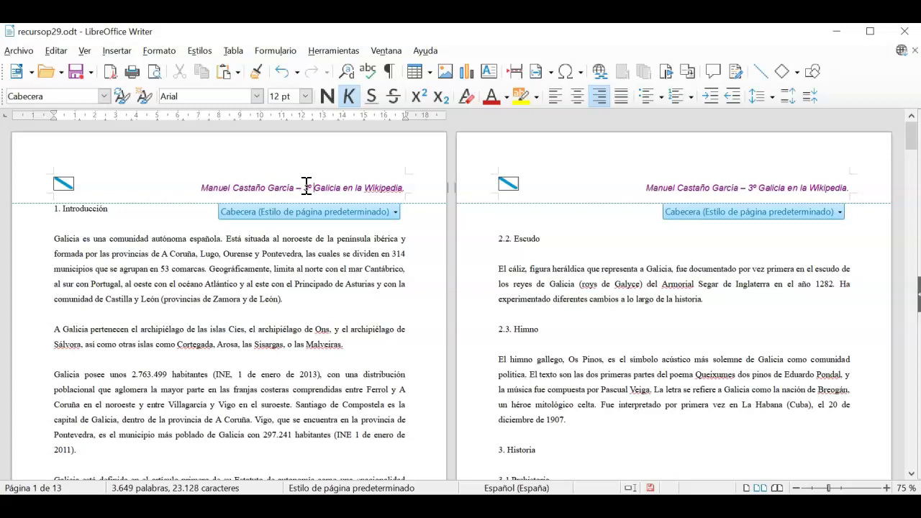
pyautogui.write('D -')
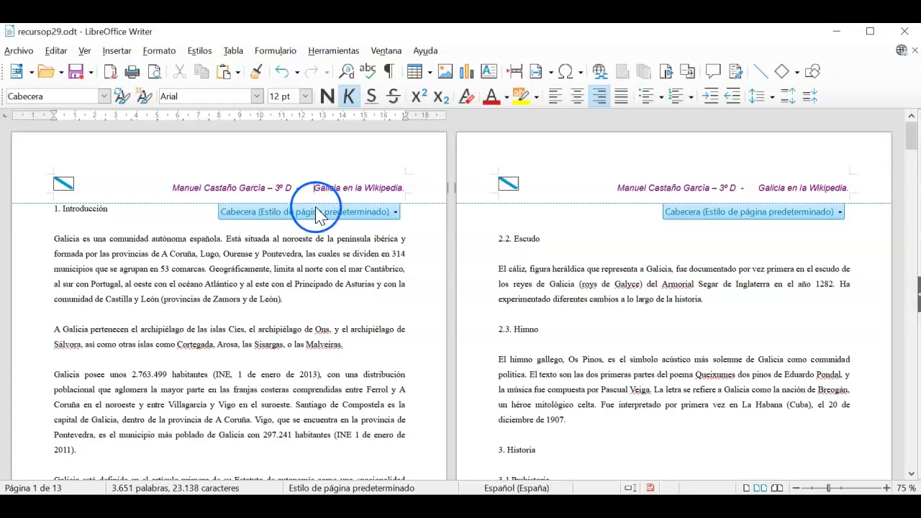
pyautogui.click(334, 273)
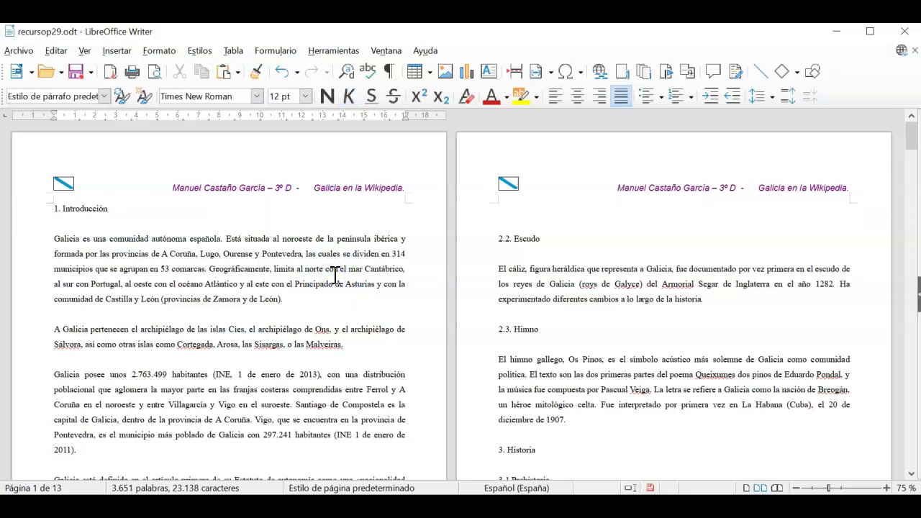
pyautogui.scroll(-10, 622, 207)
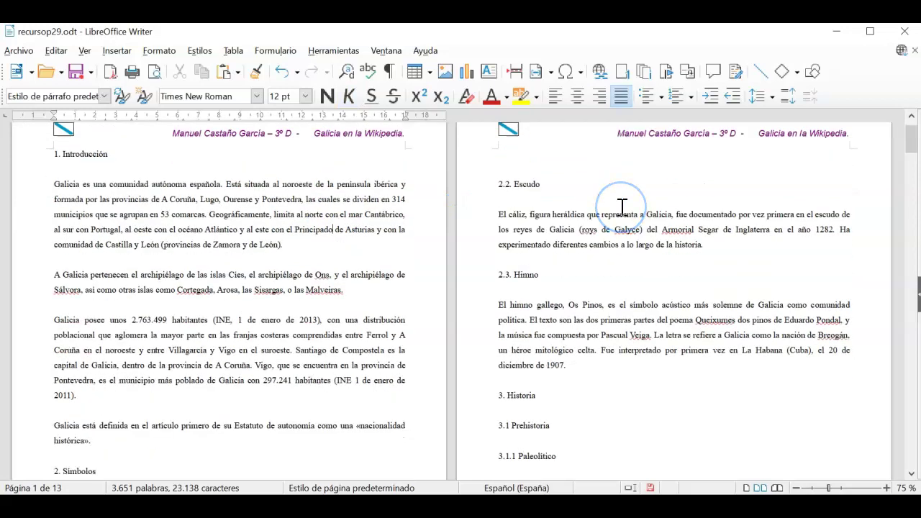
pyautogui.scroll(-15, 621, 208)
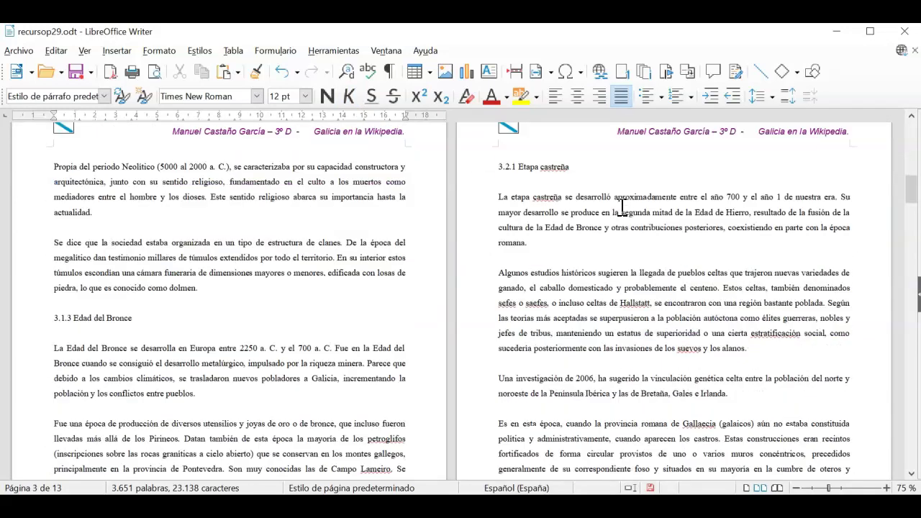
pyautogui.scroll(-15, 621, 207)
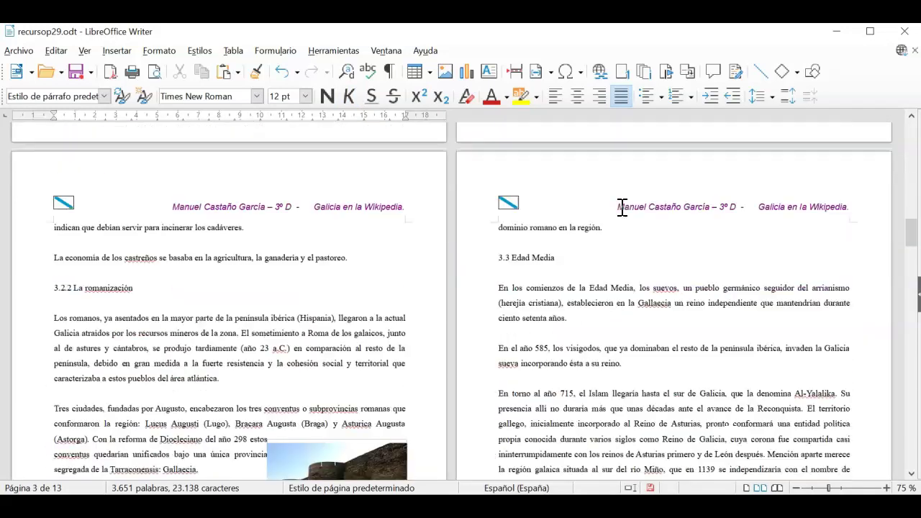
pyautogui.scroll(-20, 622, 207)
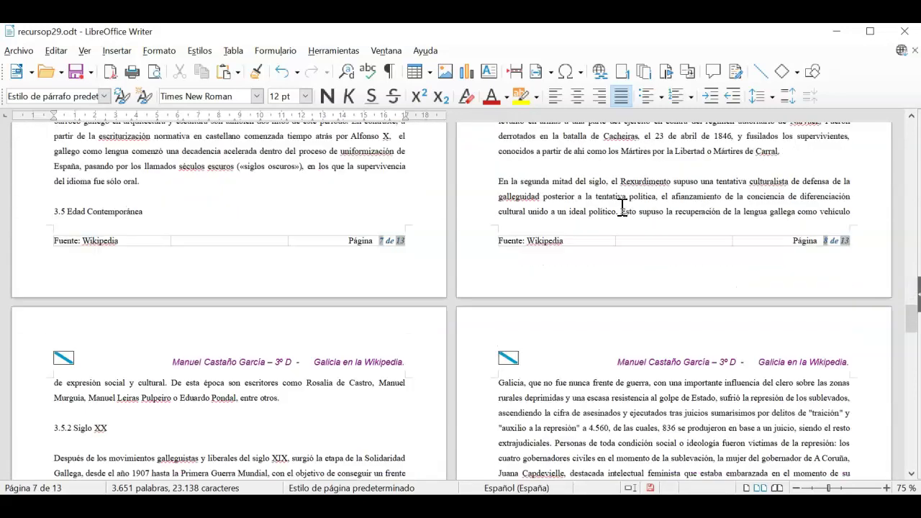
pyautogui.moveTo(904, 312); pyautogui.dragTo(901, 130)
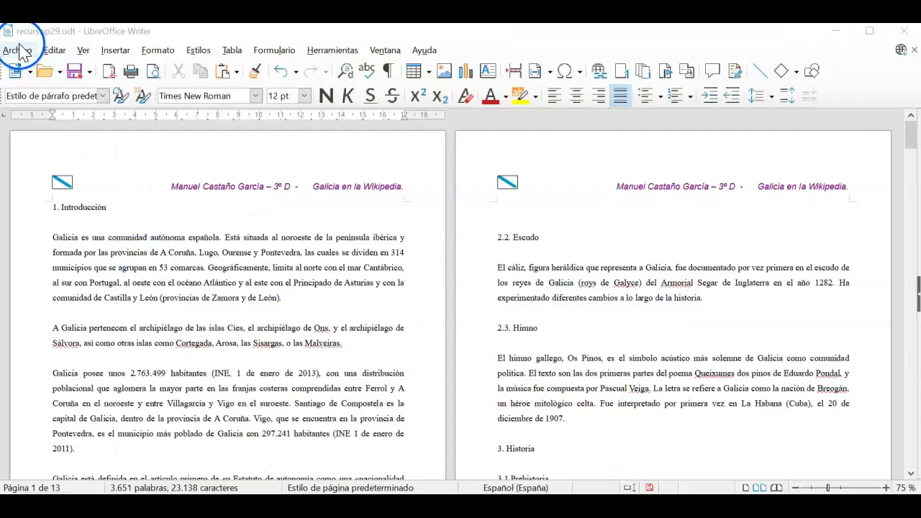
# - Save the document as p29.odt in the Documentos\writer folder via Guardar como
pyautogui.click(18, 50)
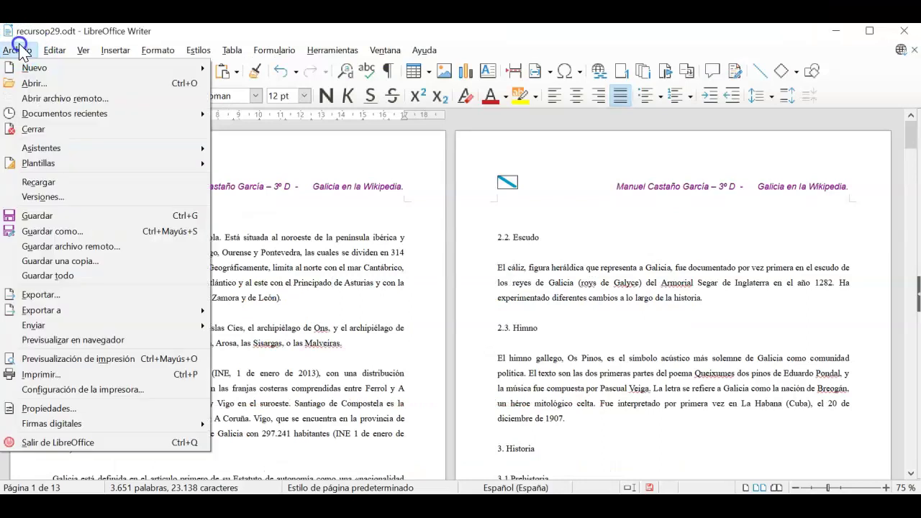
pyautogui.click(69, 231)
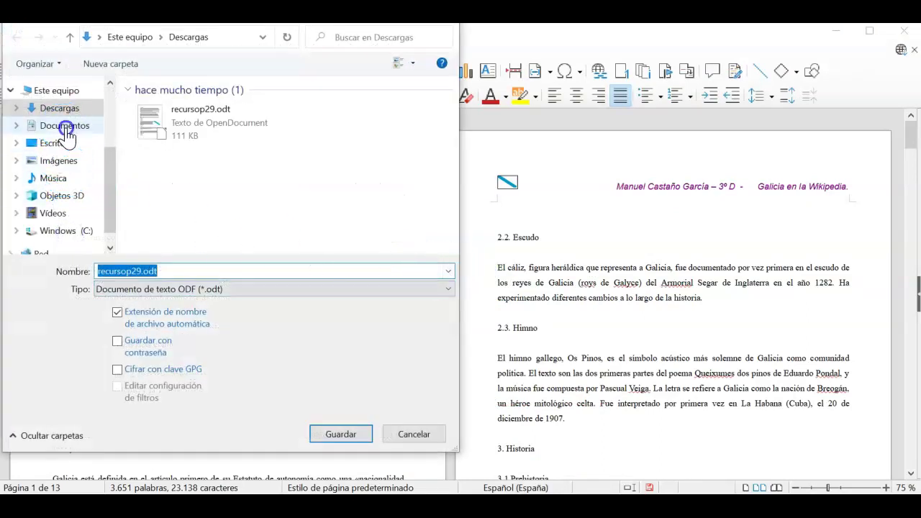
pyautogui.click(65, 128)
pyautogui.doubleClick(154, 238)
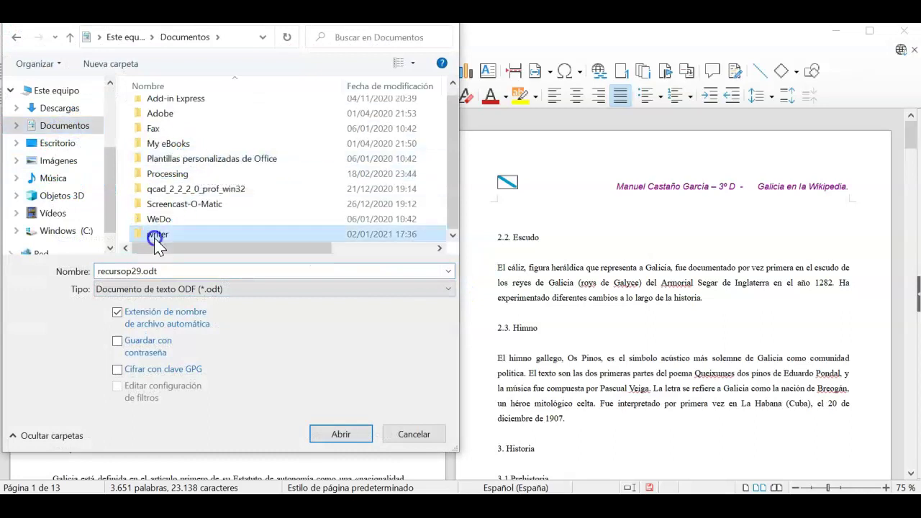
pyautogui.doubleClick(175, 272)
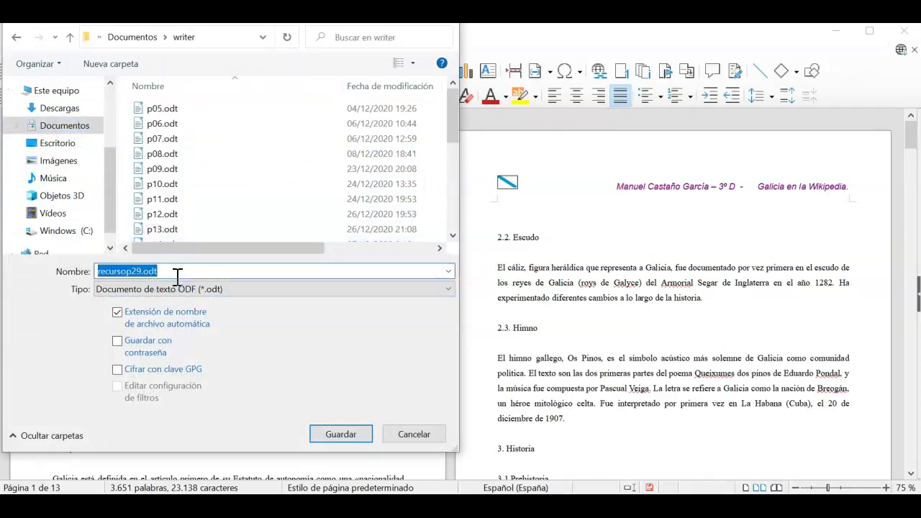
pyautogui.write('p29')
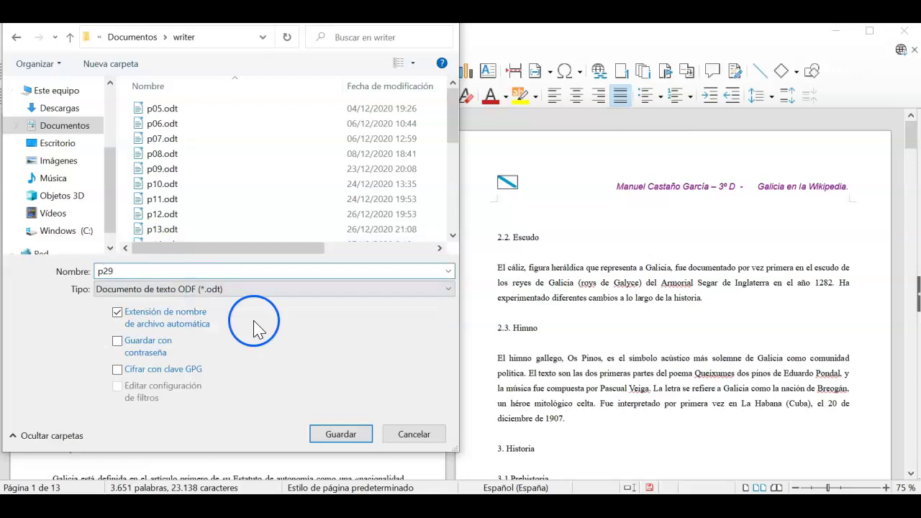
pyautogui.click(339, 435)
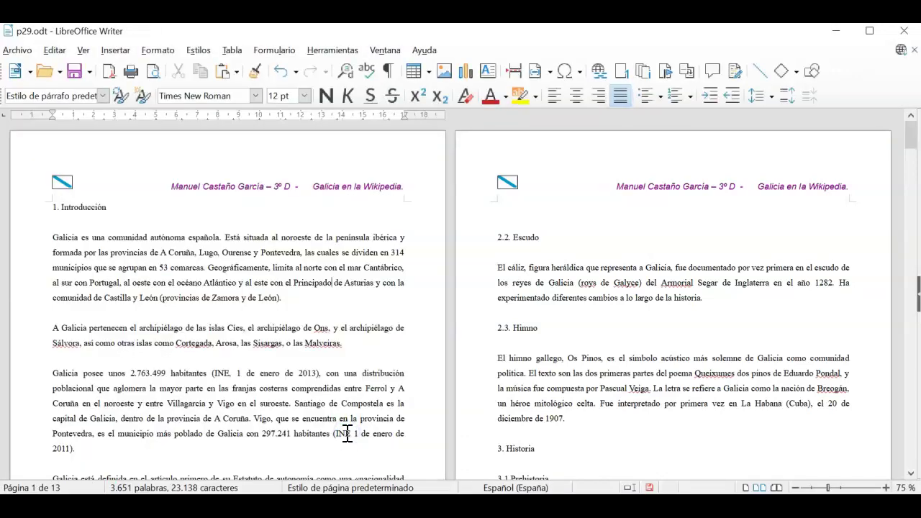
pyautogui.click(144, 454)
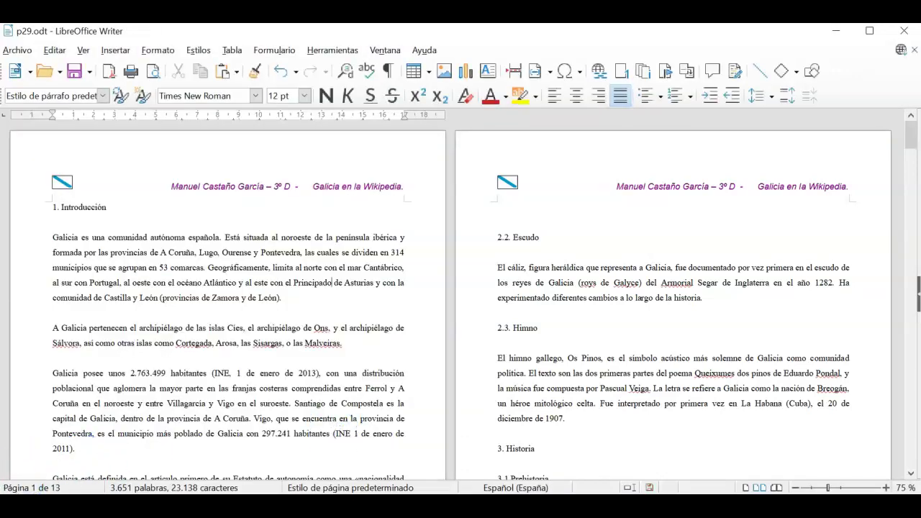